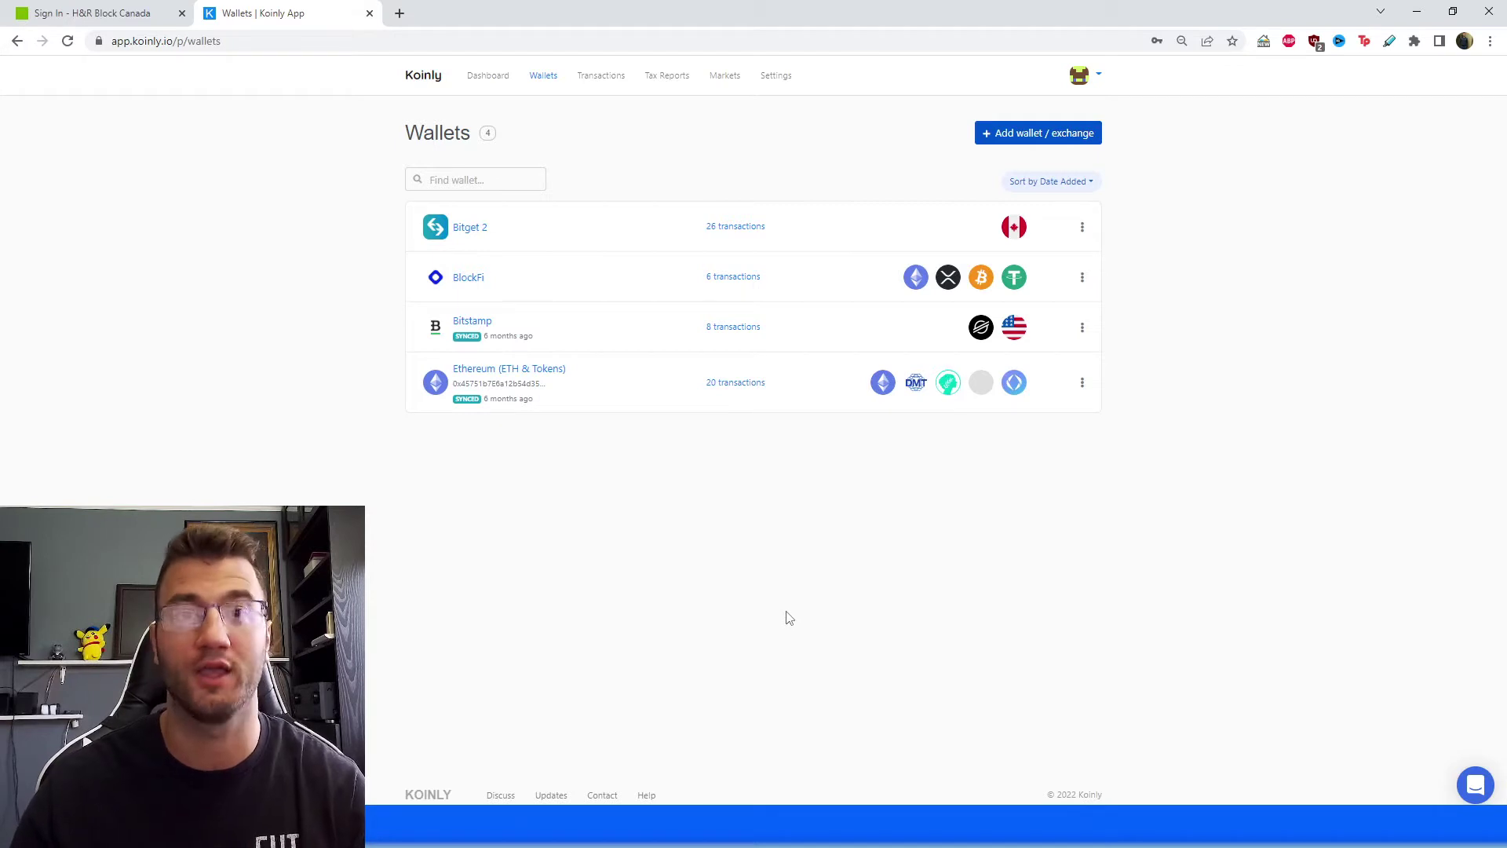
Step: List the Bitget 2 wallet's 26 transactions and move to page 2
click(728, 229)
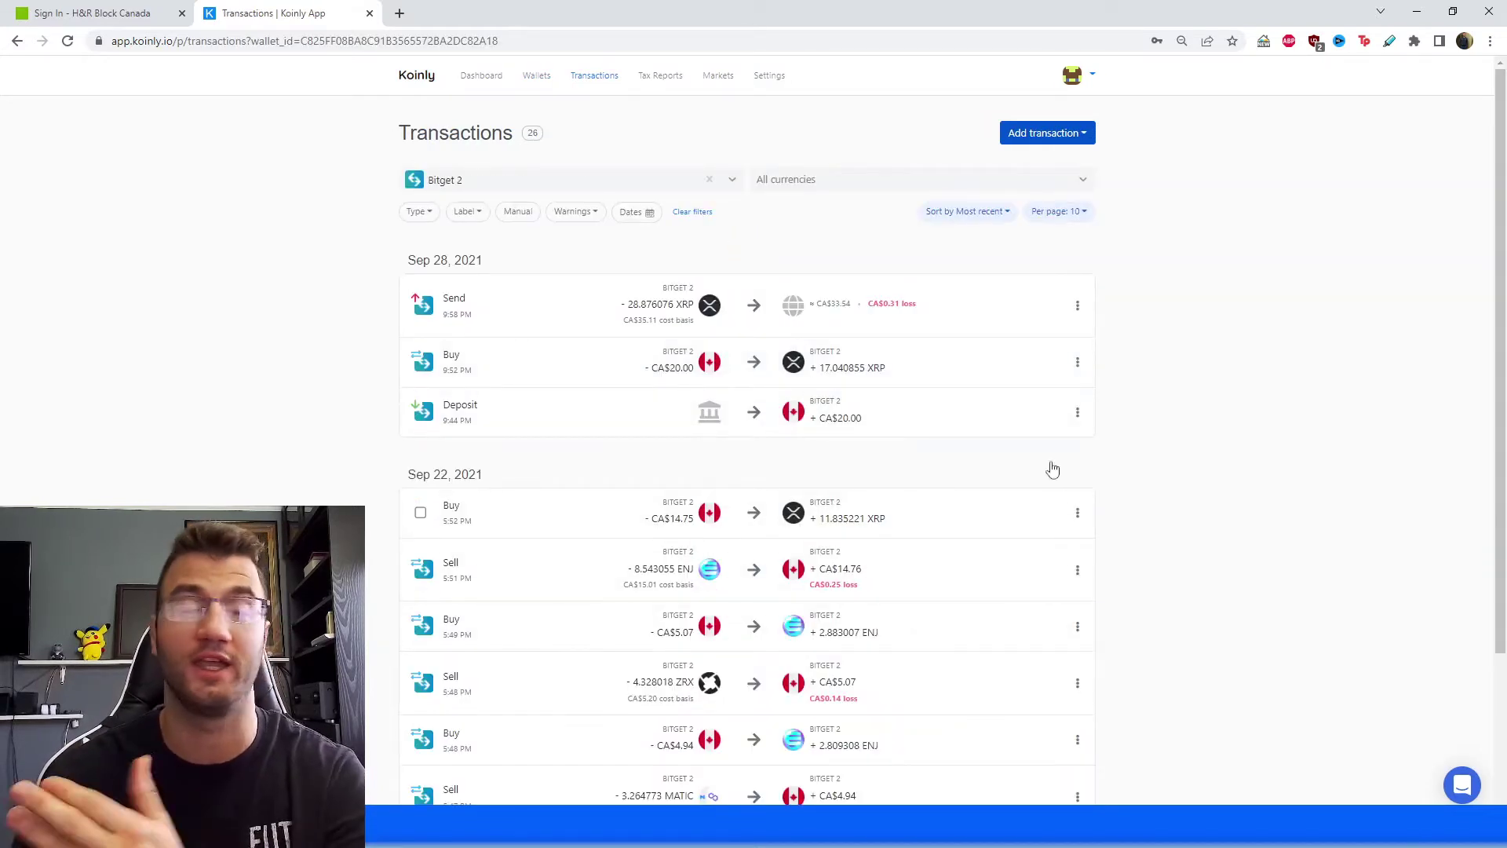
scroll(1079, 488, down, 3)
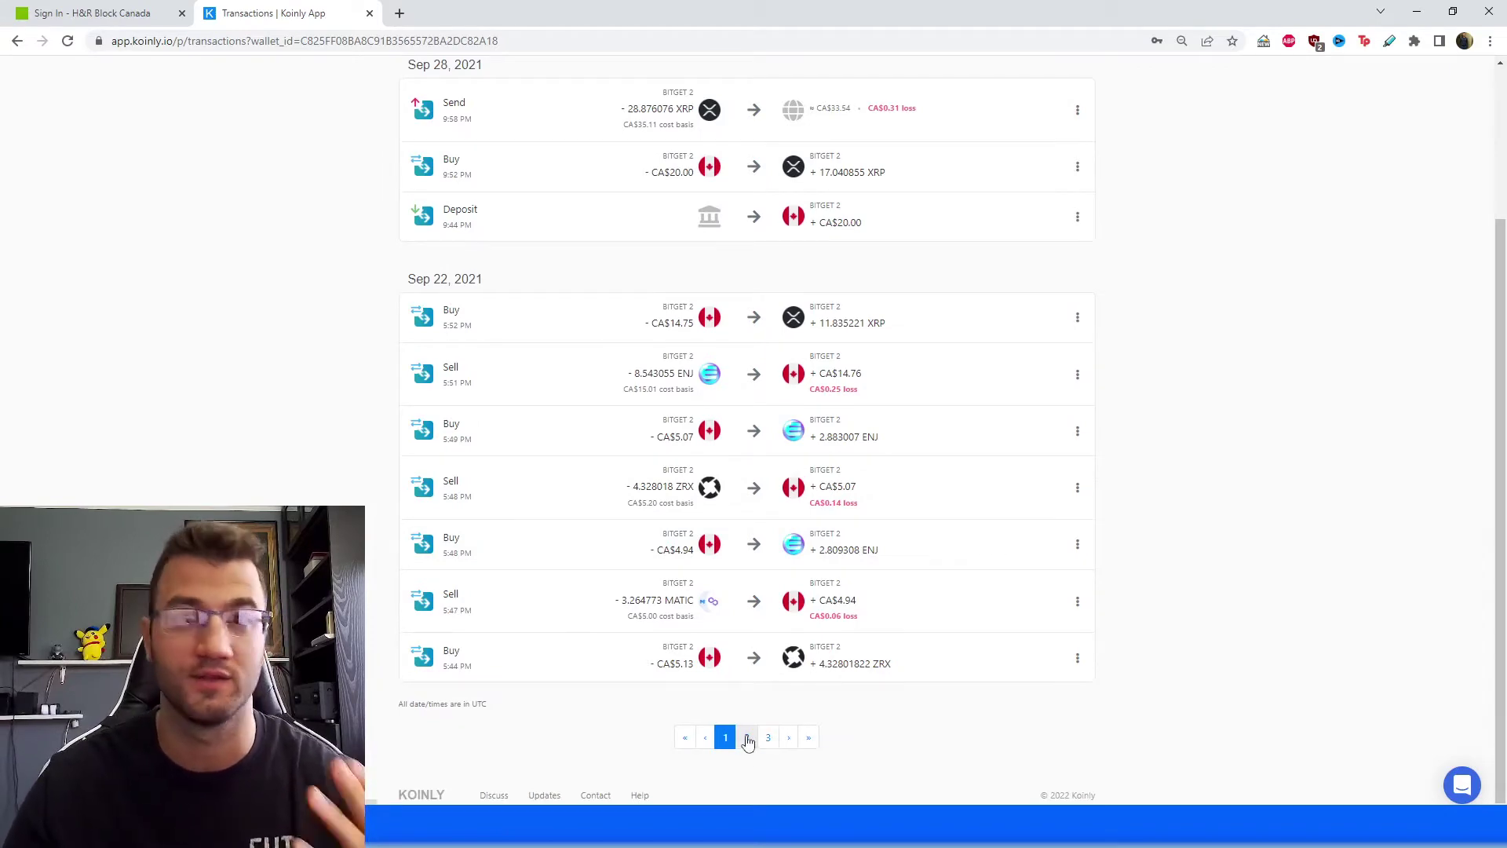
click(747, 738)
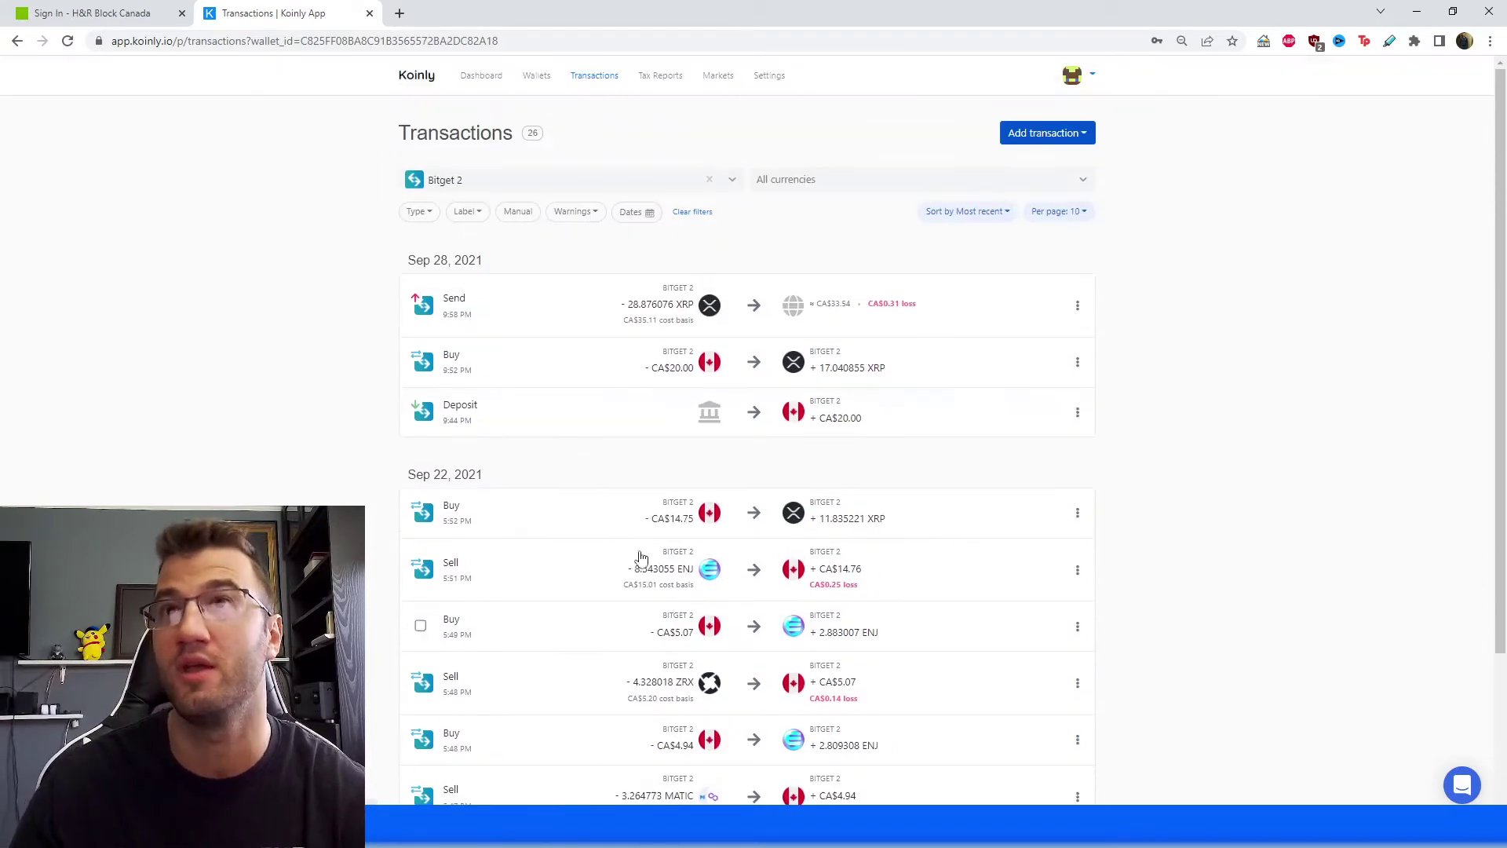
Step: Open Tax Reports and highlight the Capital gains / P&L, Income and Costs & expenses labels
click(656, 76)
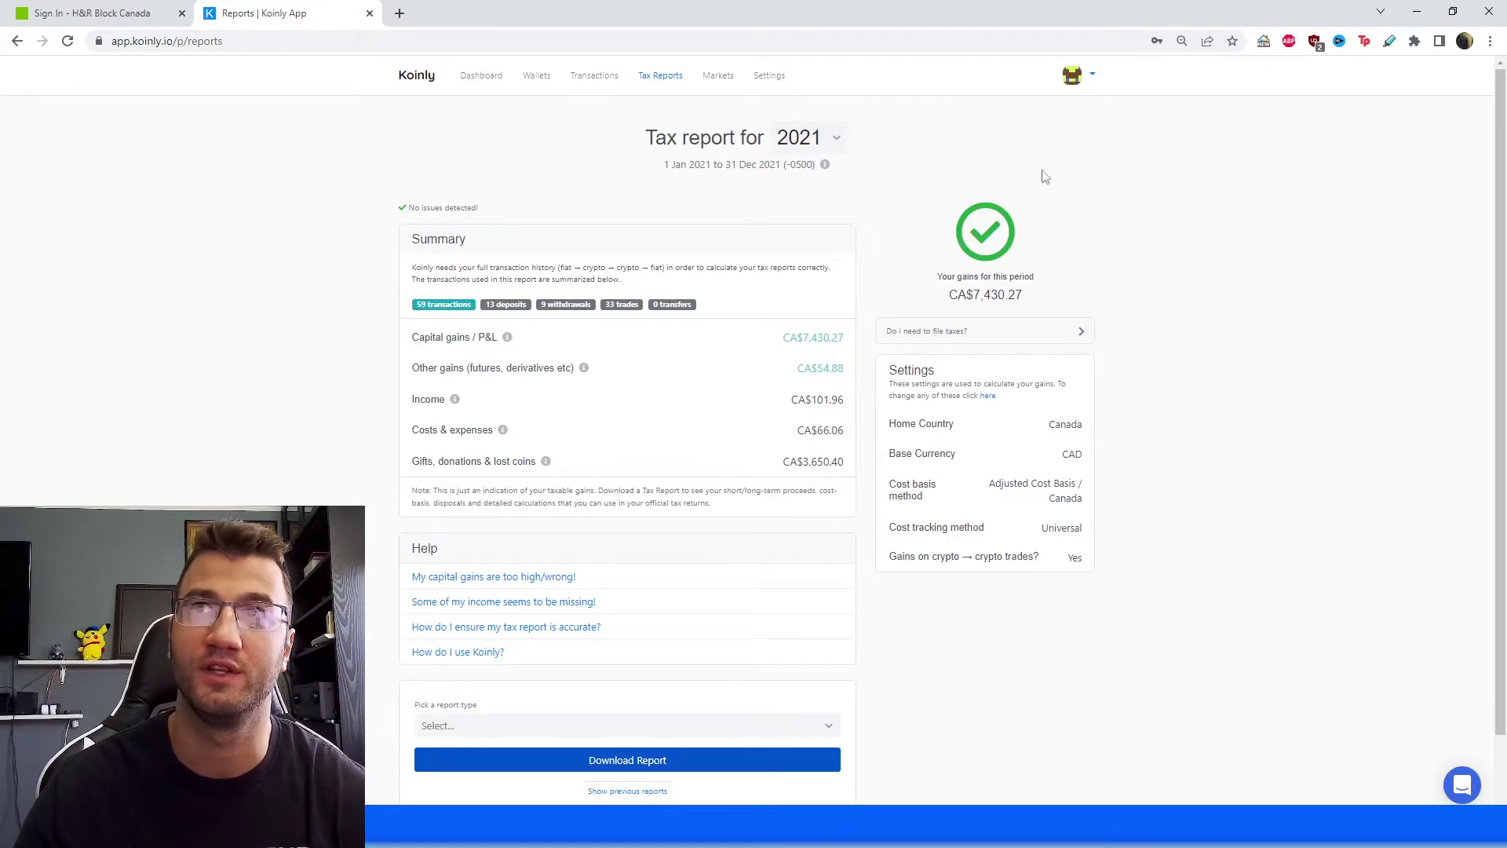
scroll(396, 330, down, 1)
scroll(396, 330, up, 1)
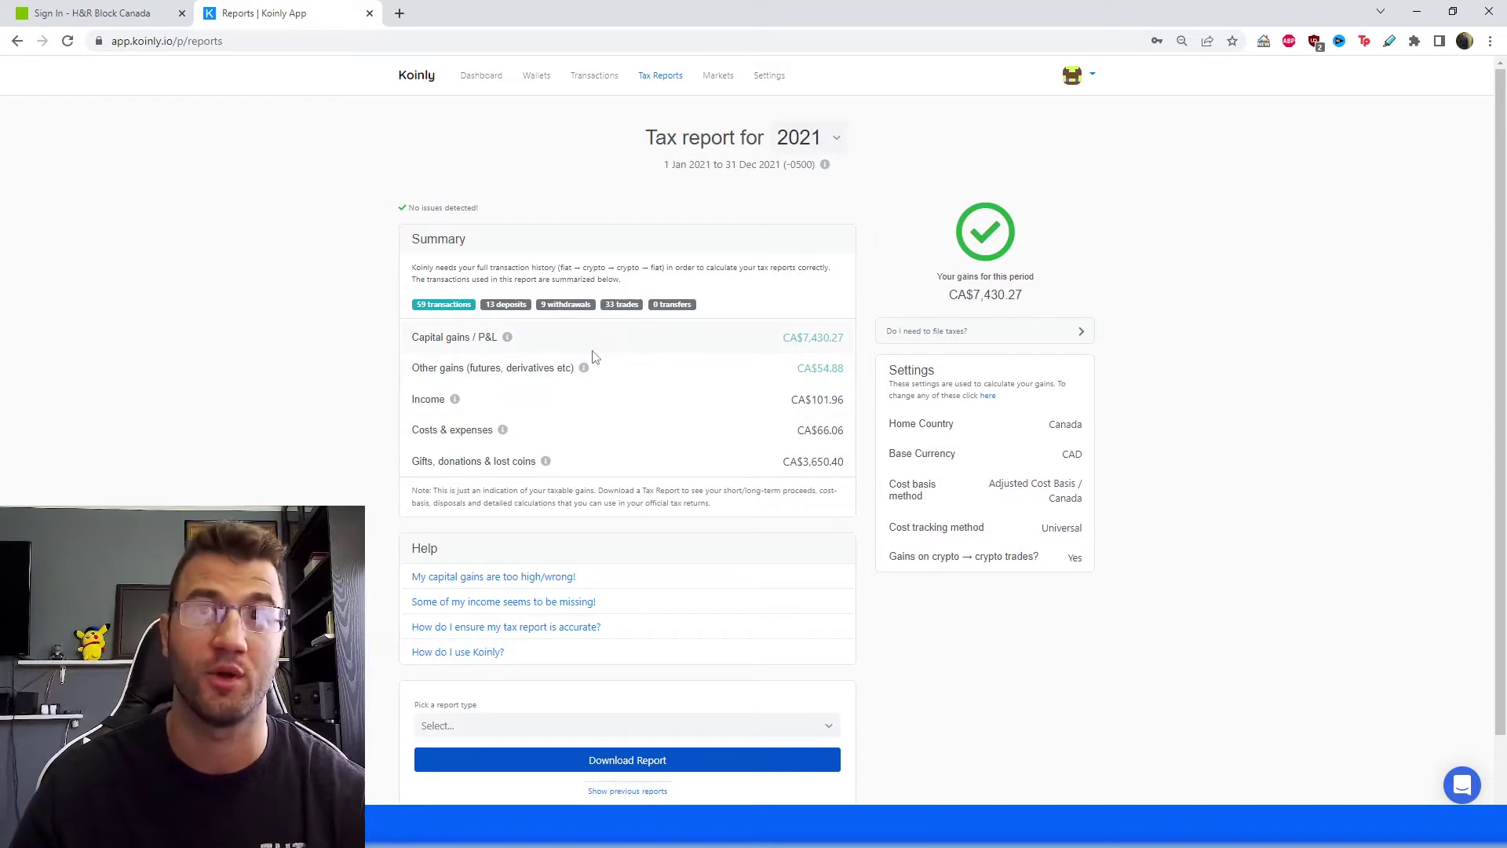
drag(508, 339, 404, 338)
click(339, 399)
double_click(428, 399)
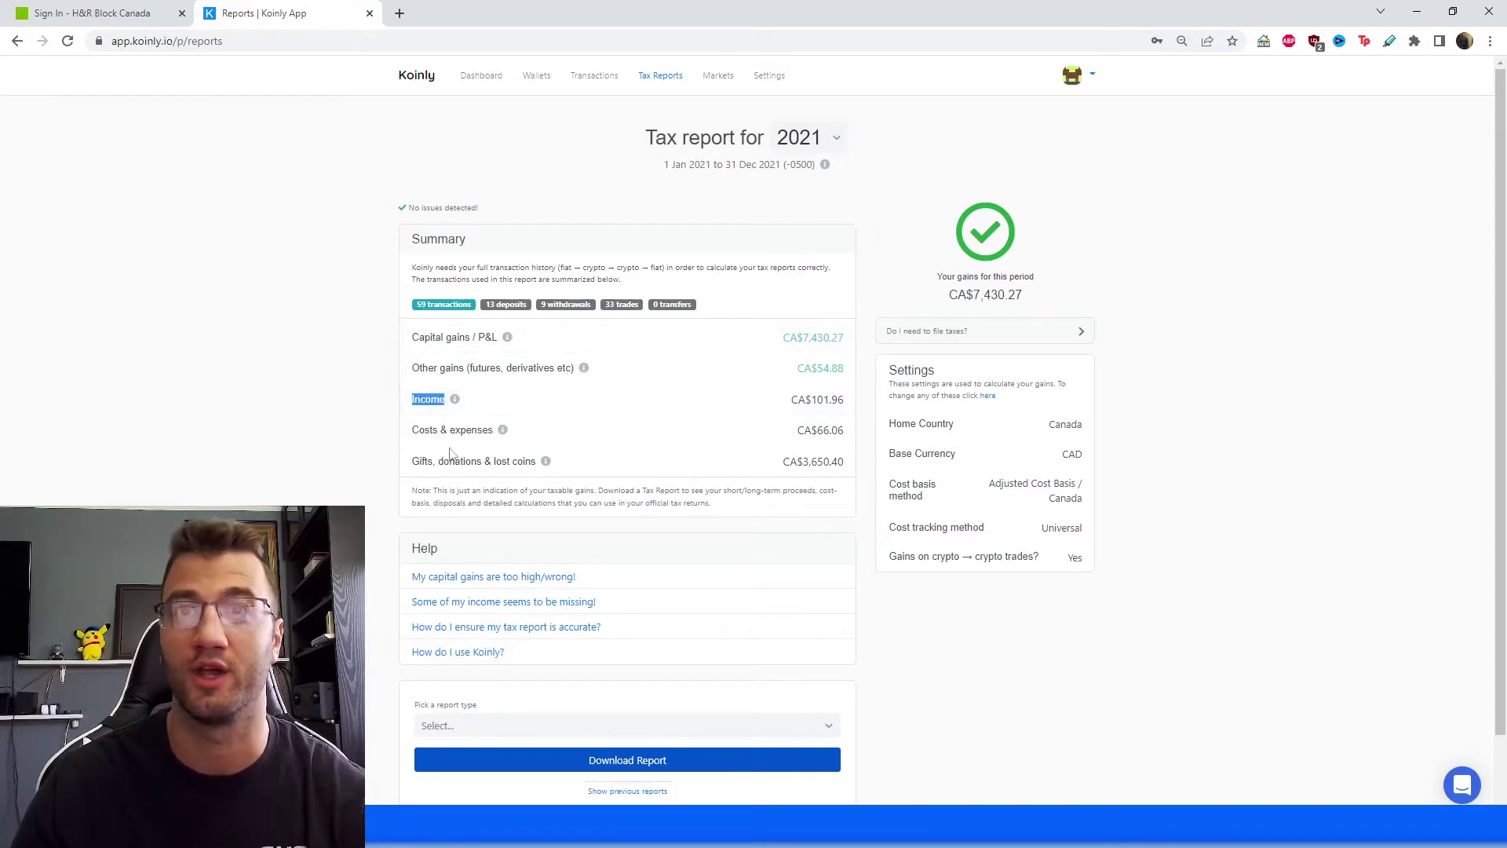
double_click(424, 430)
drag(456, 431, 472, 431)
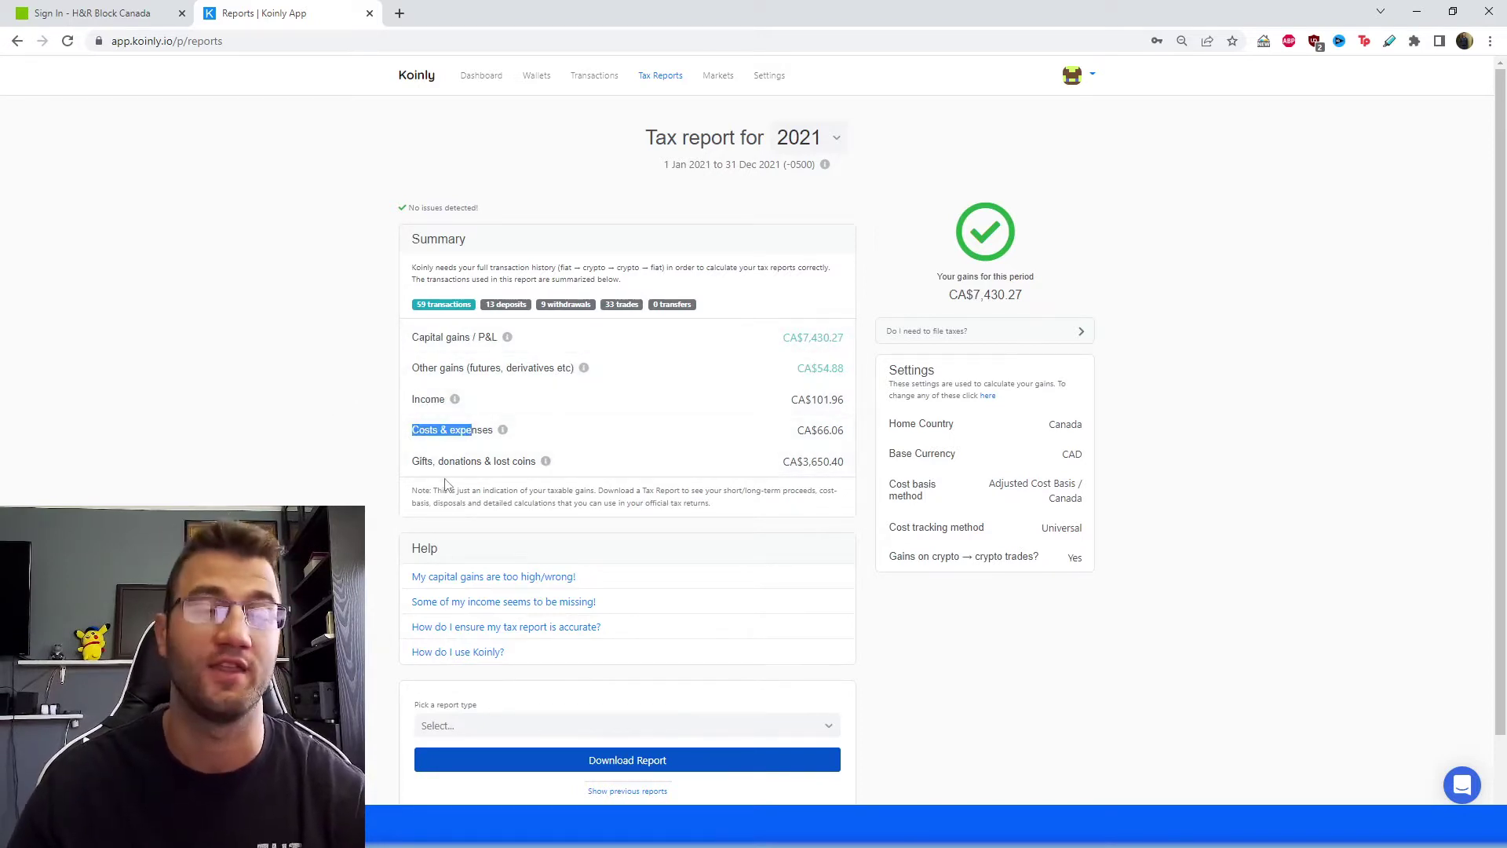
Step: Choose Complete Tax Report as the 2021 report type to download
scroll(812, 503, down, 1)
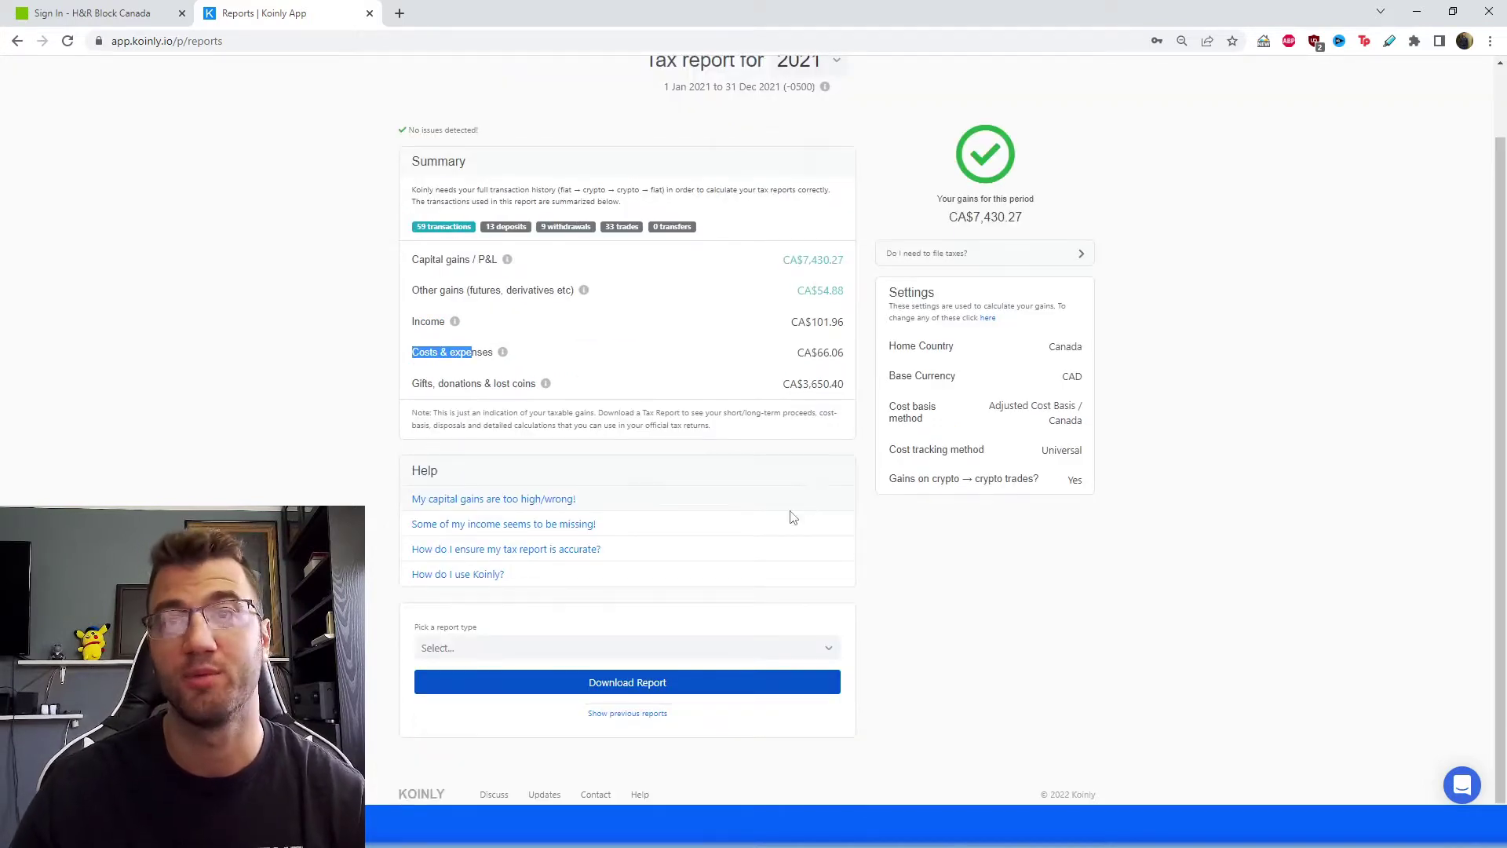
click(283, 479)
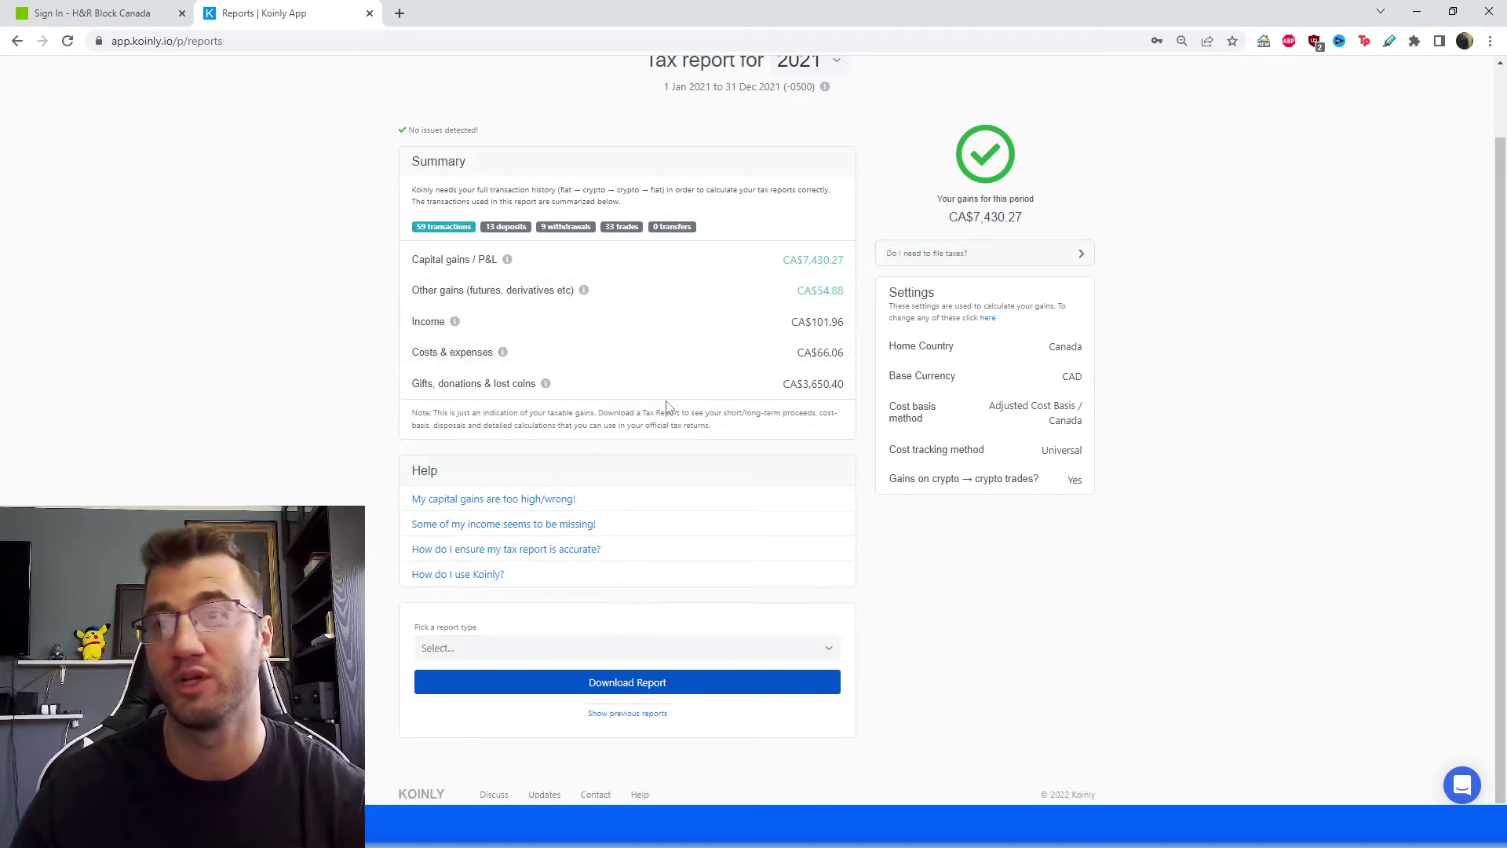
click(480, 649)
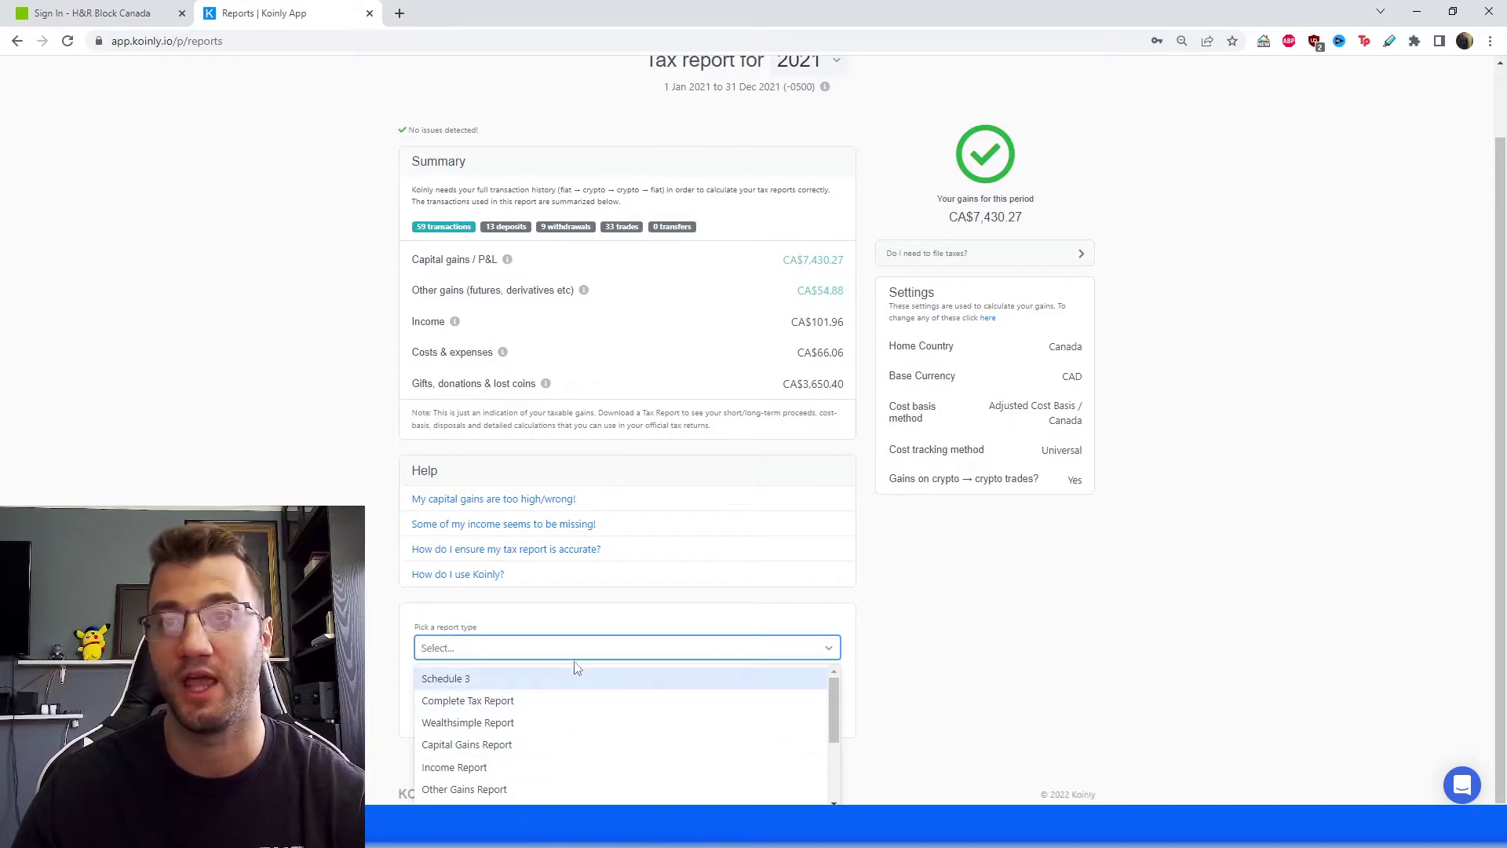
click(547, 700)
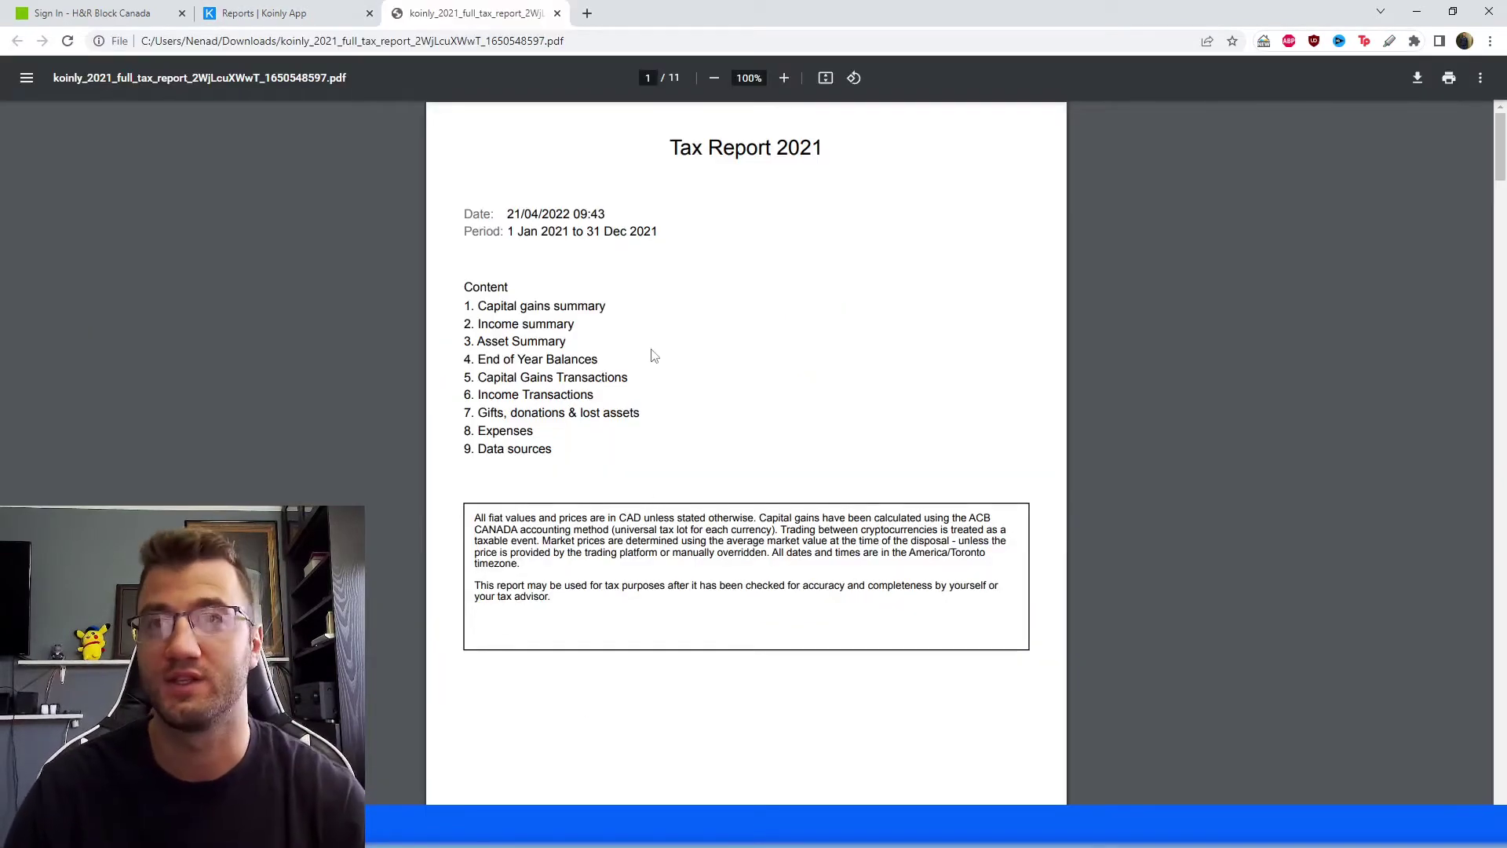
Step: Review the Capital gains and Income summaries in the Koinly PDF, then return to the reports tab
scroll(550, 353, down, 9)
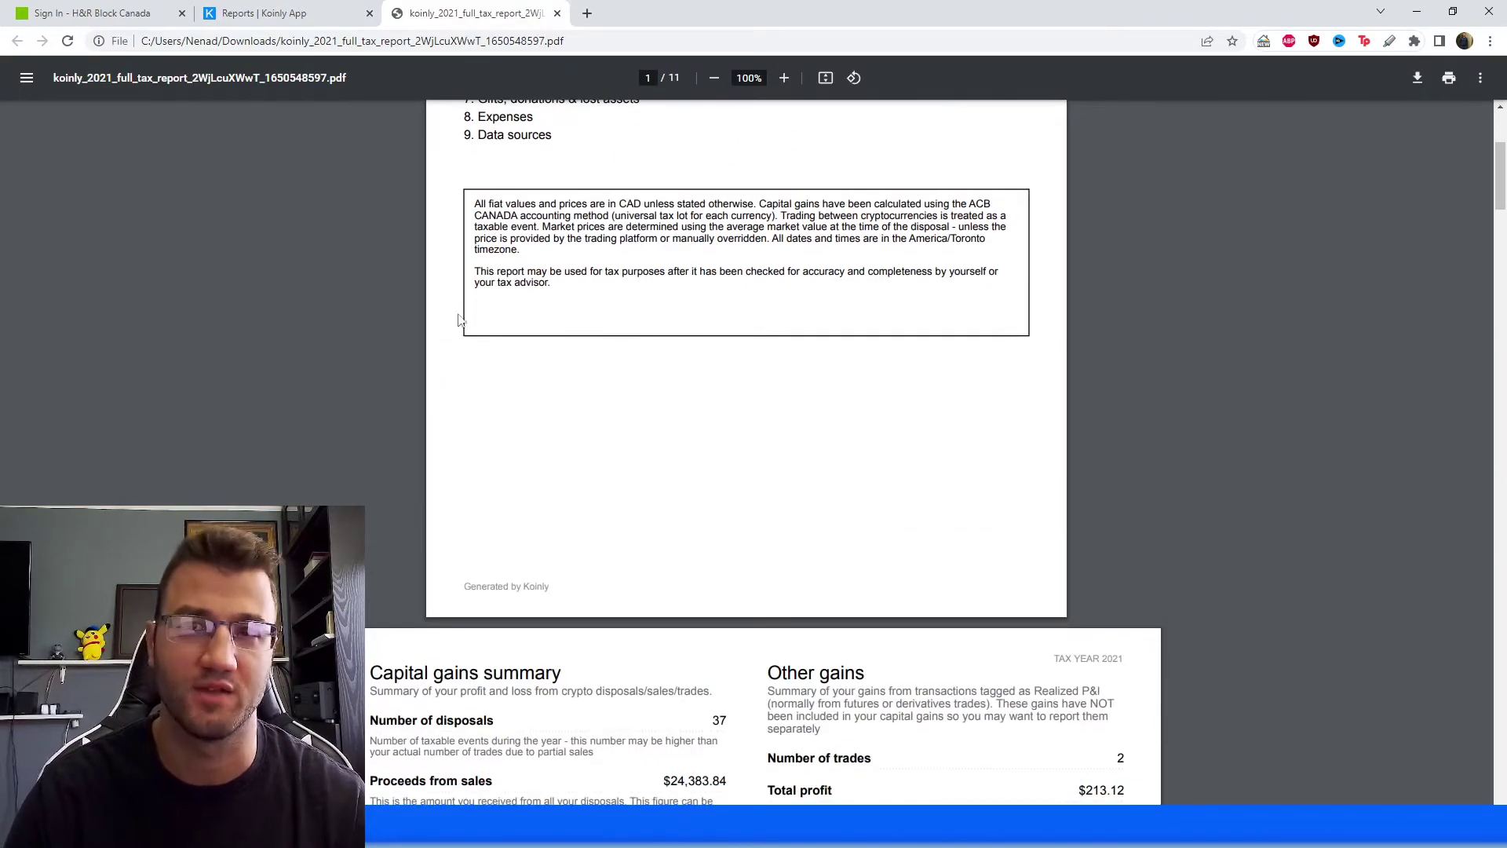
scroll(454, 504, down, 1)
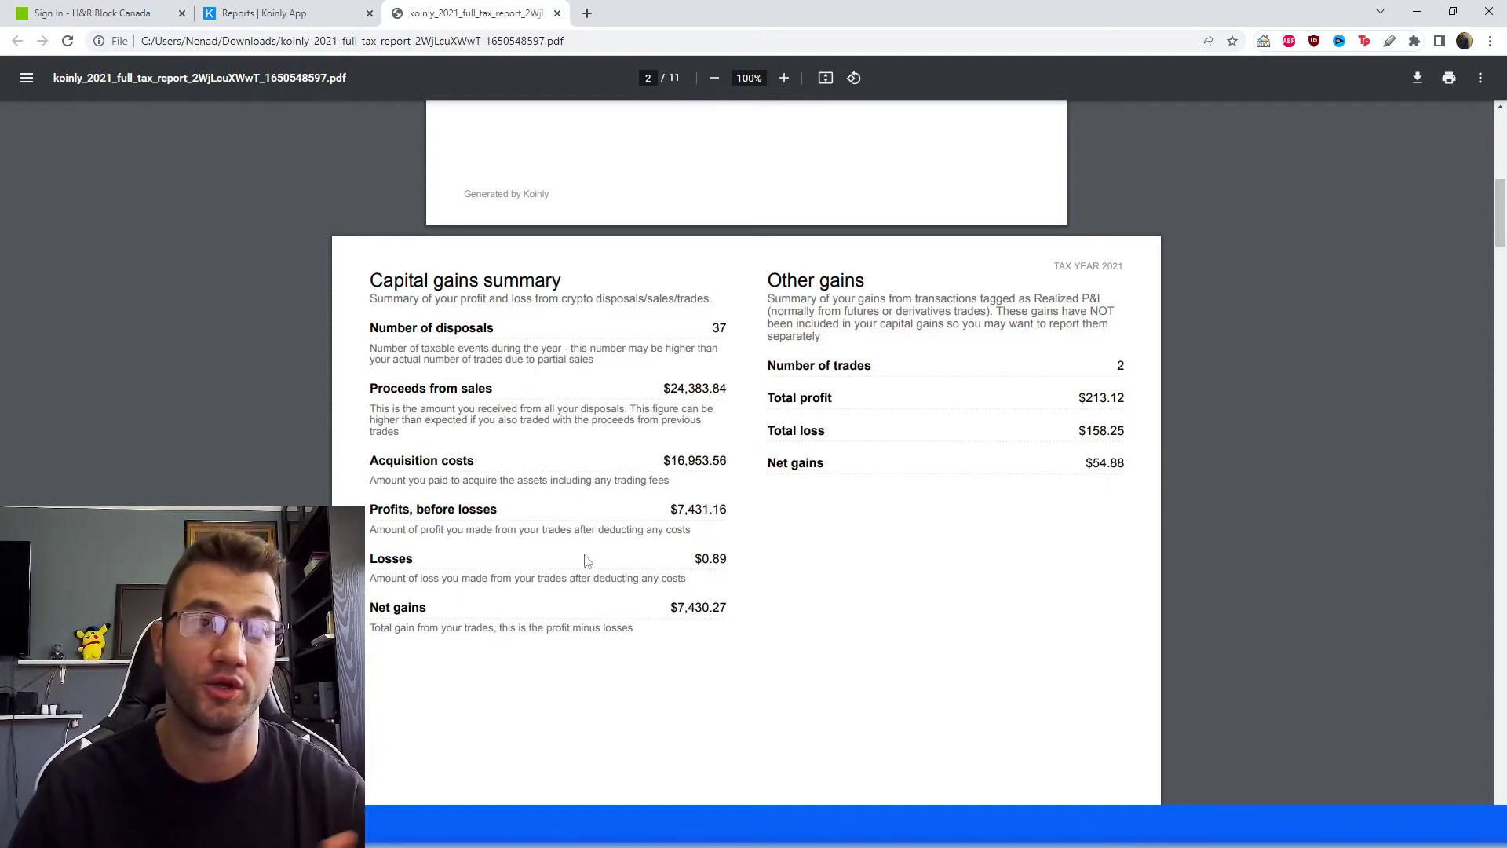
scroll(507, 544, down, 10)
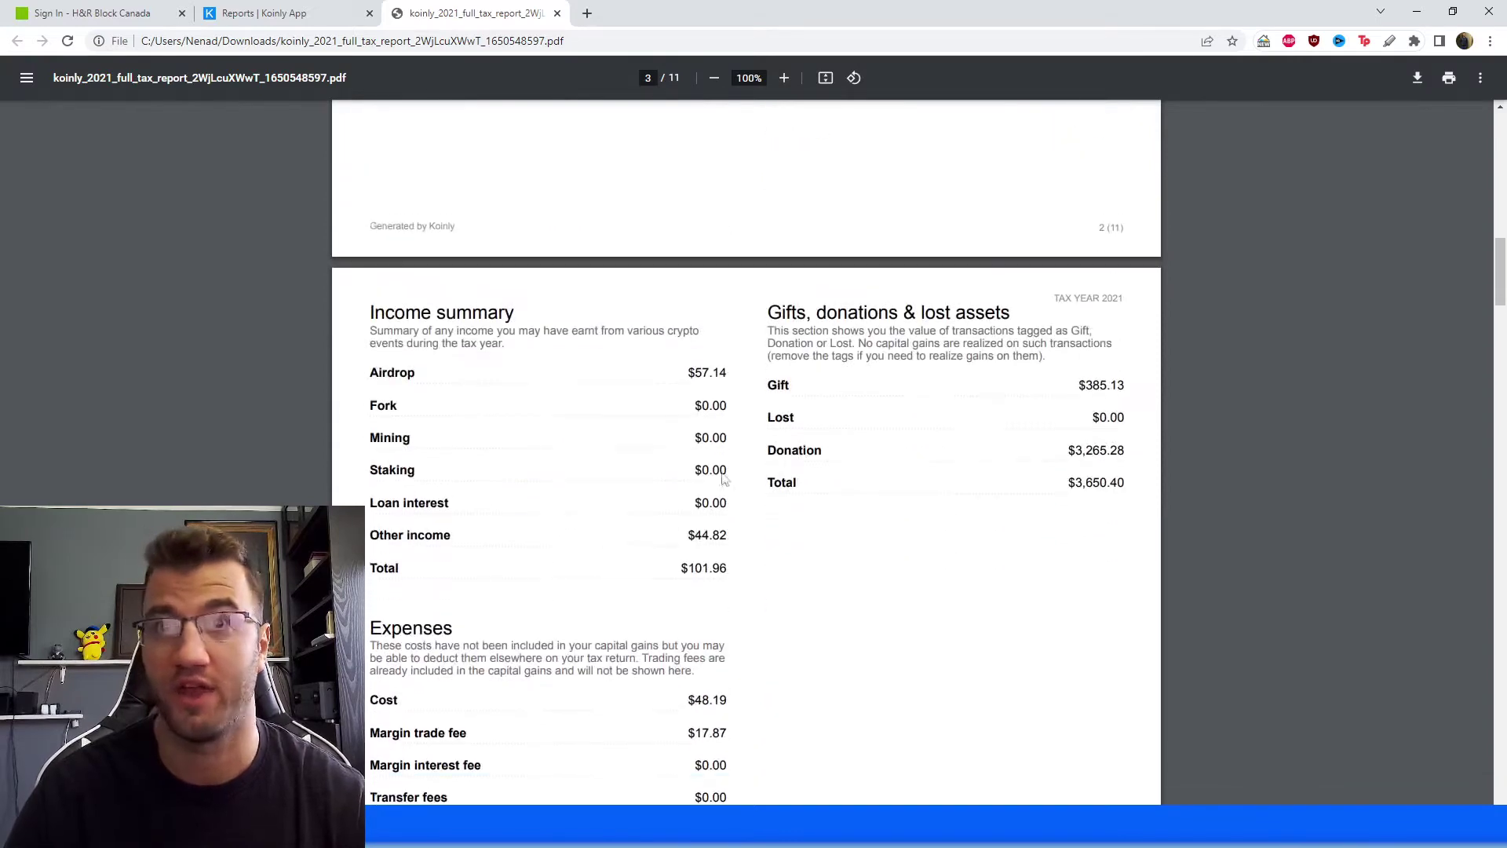
drag(514, 307, 367, 305)
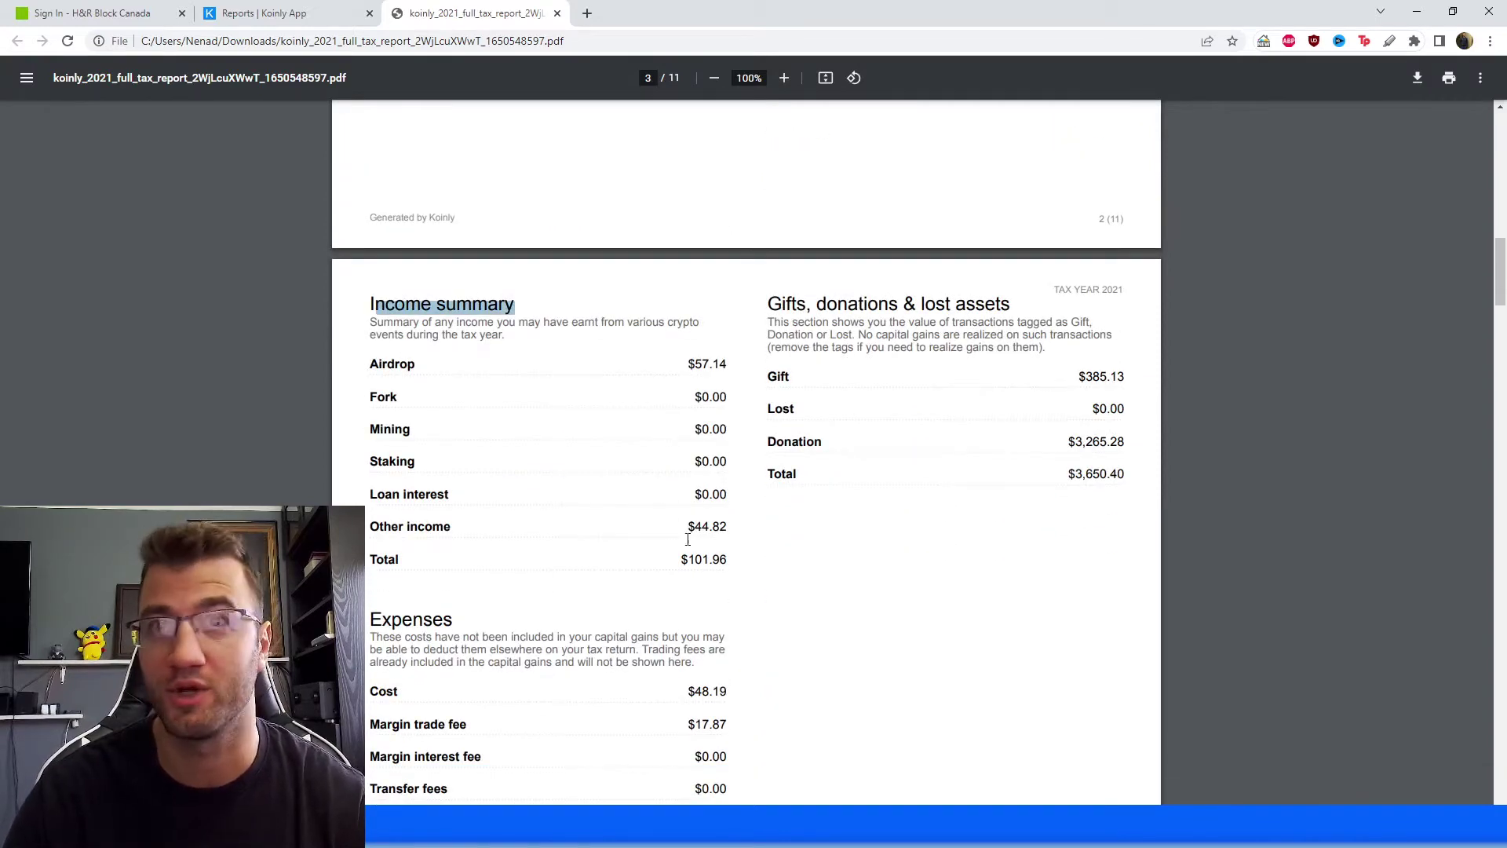
scroll(664, 487, down, 3)
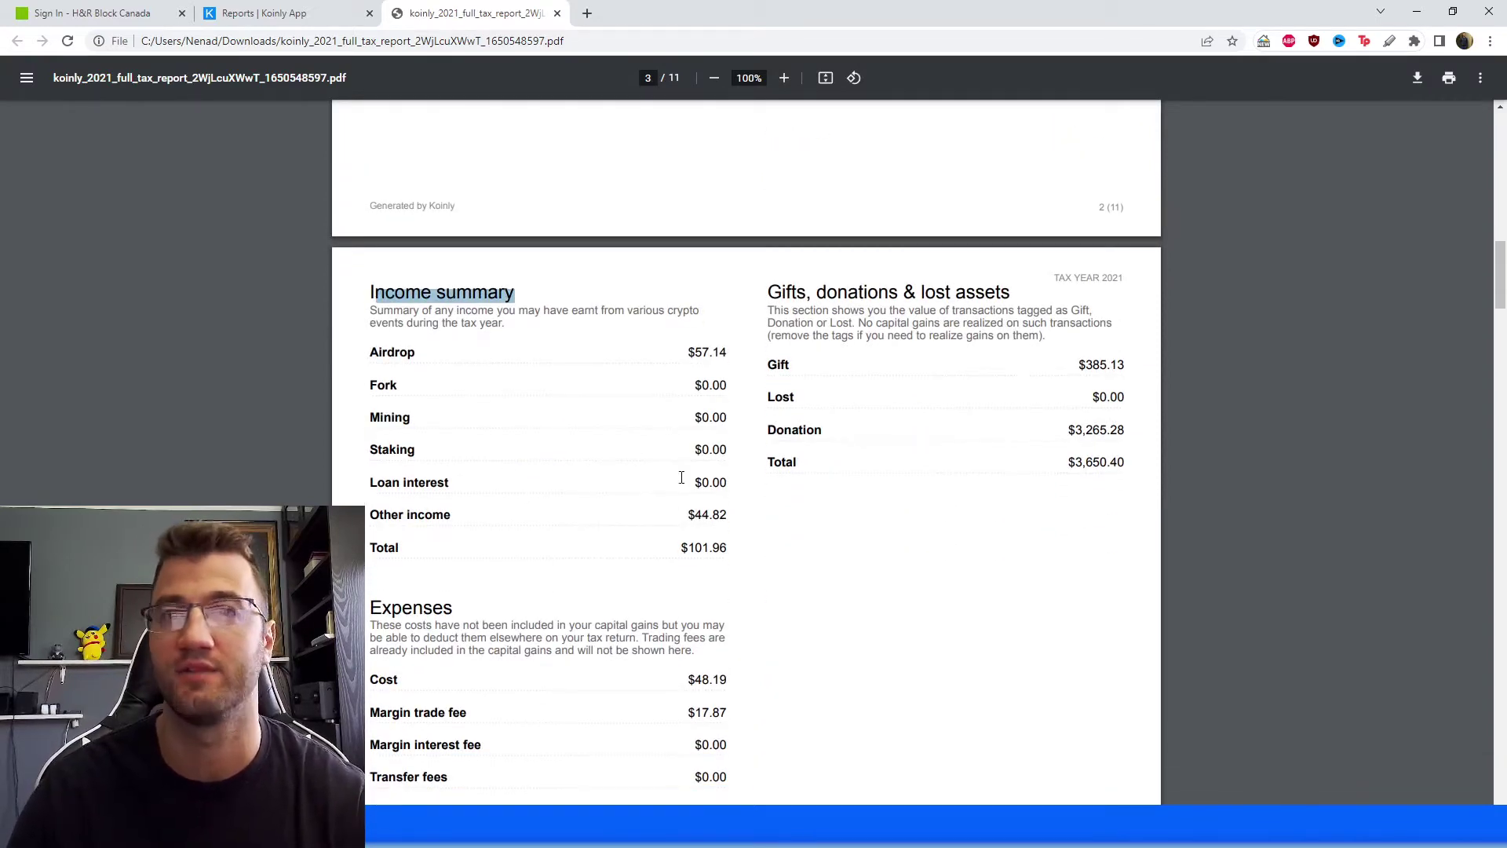
scroll(633, 460, up, 3)
scroll(636, 596, down, 2)
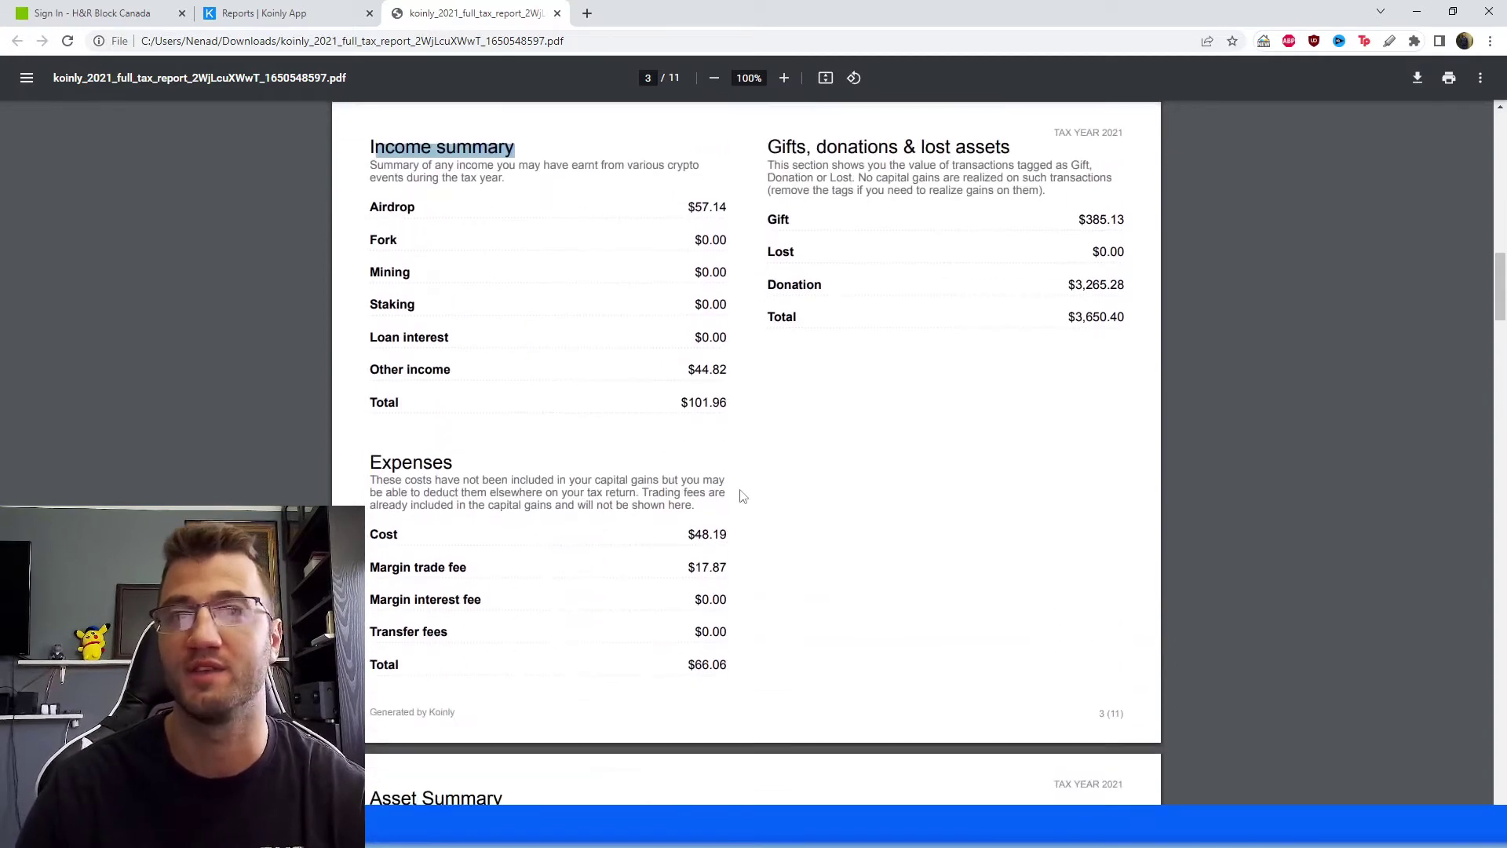
scroll(754, 485, up, 2)
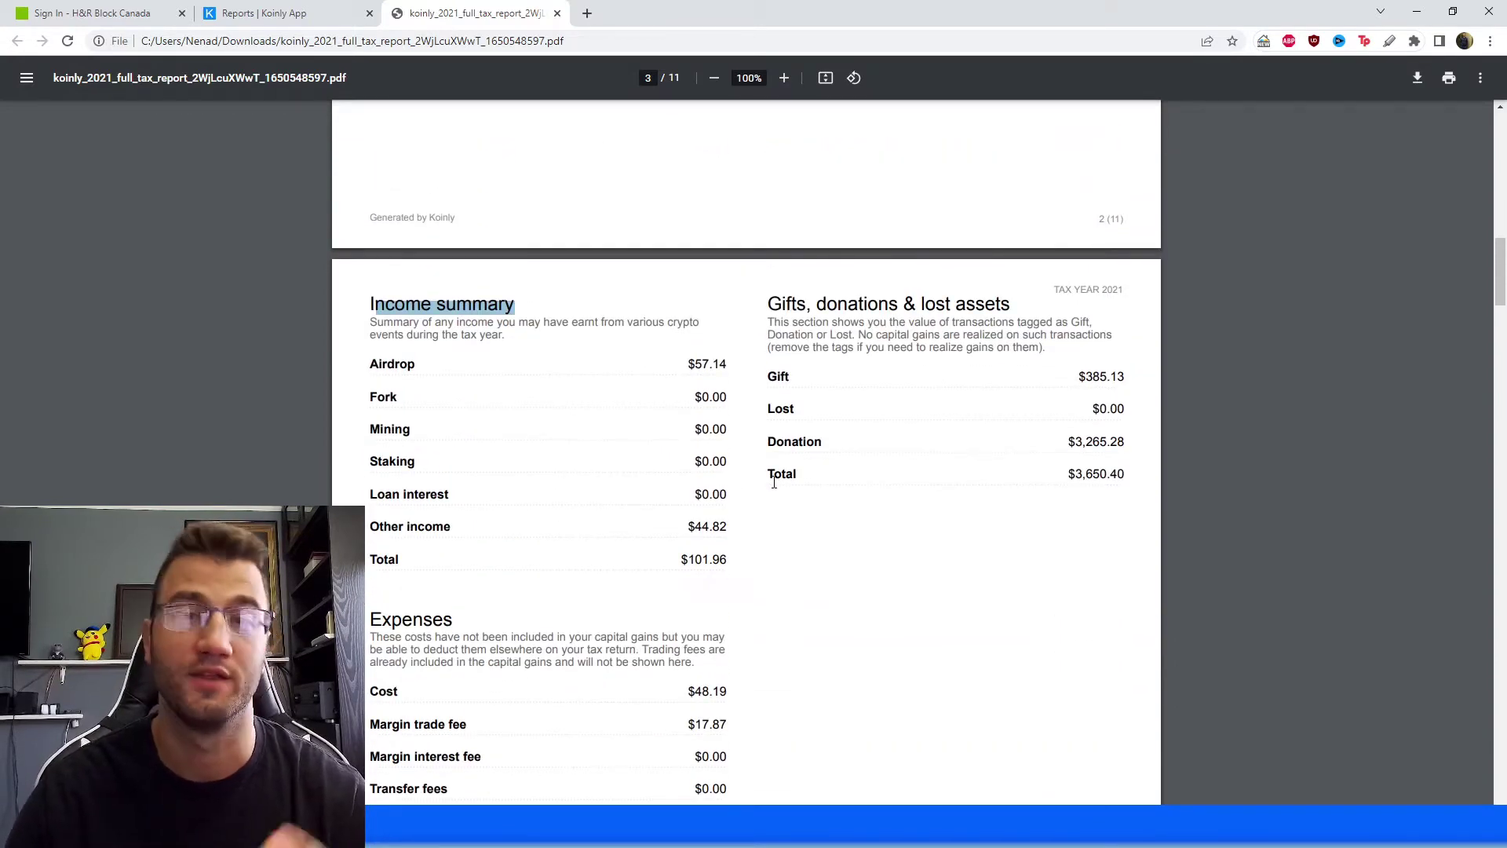
key(ctrl+shift+Tab)
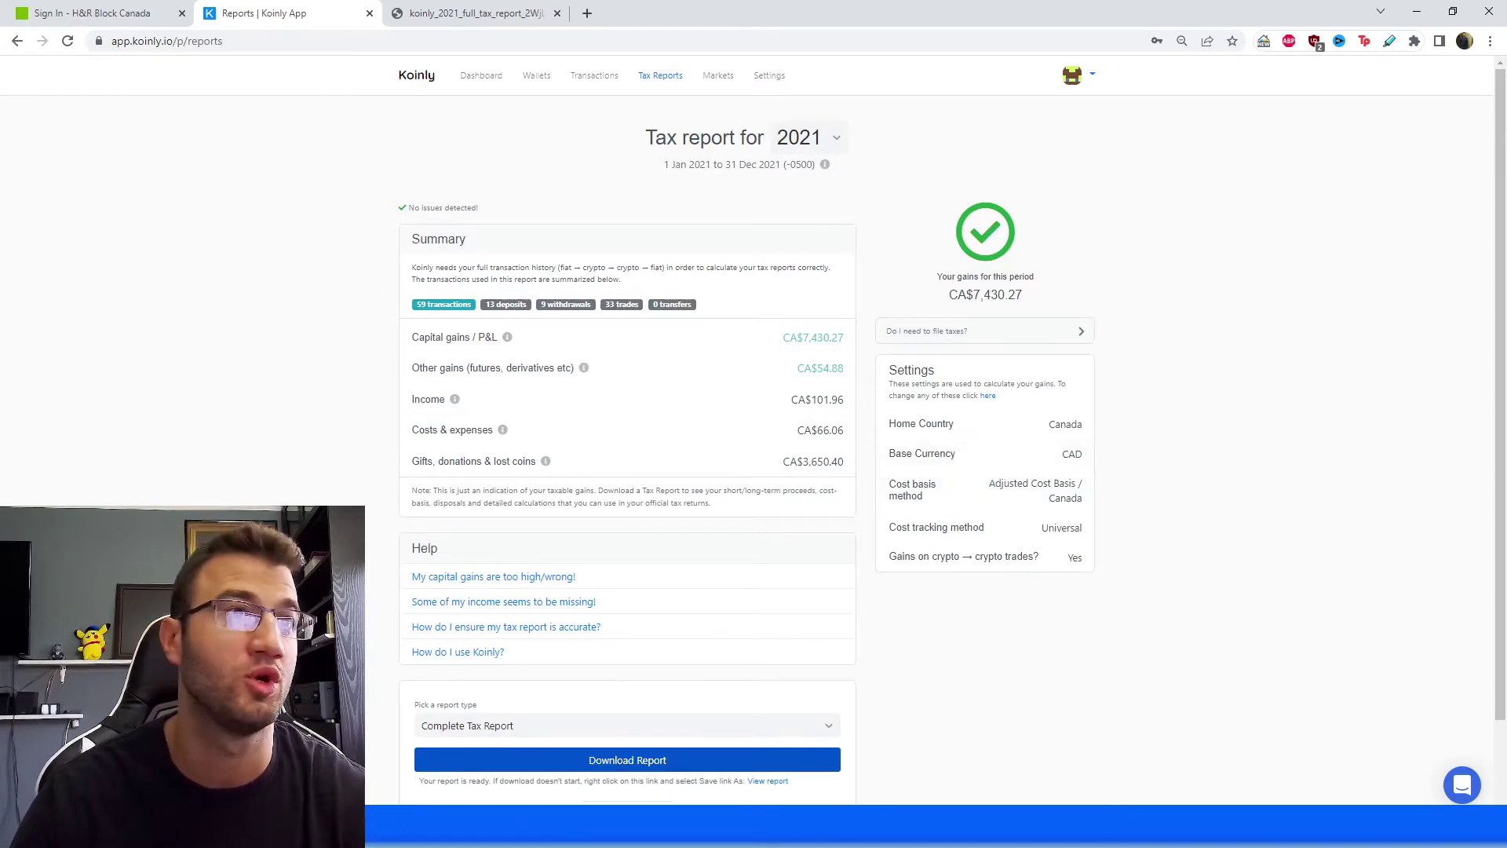
Step: Verify Koinly uses the Adjusted Cost Basis / Canada method and CAD base currency, unchanged
drag(989, 482, 1120, 509)
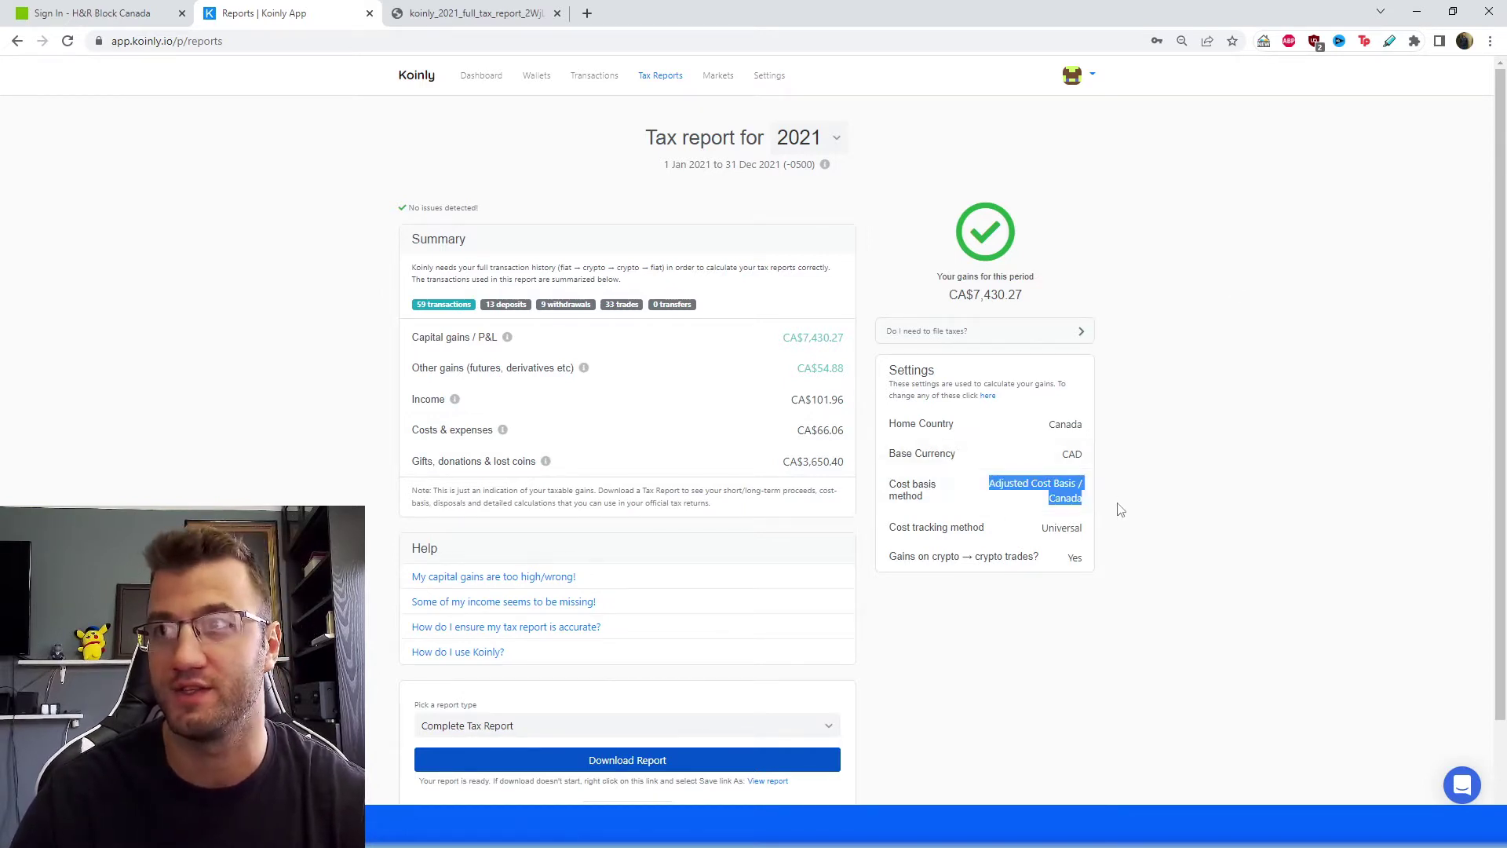
click(1290, 544)
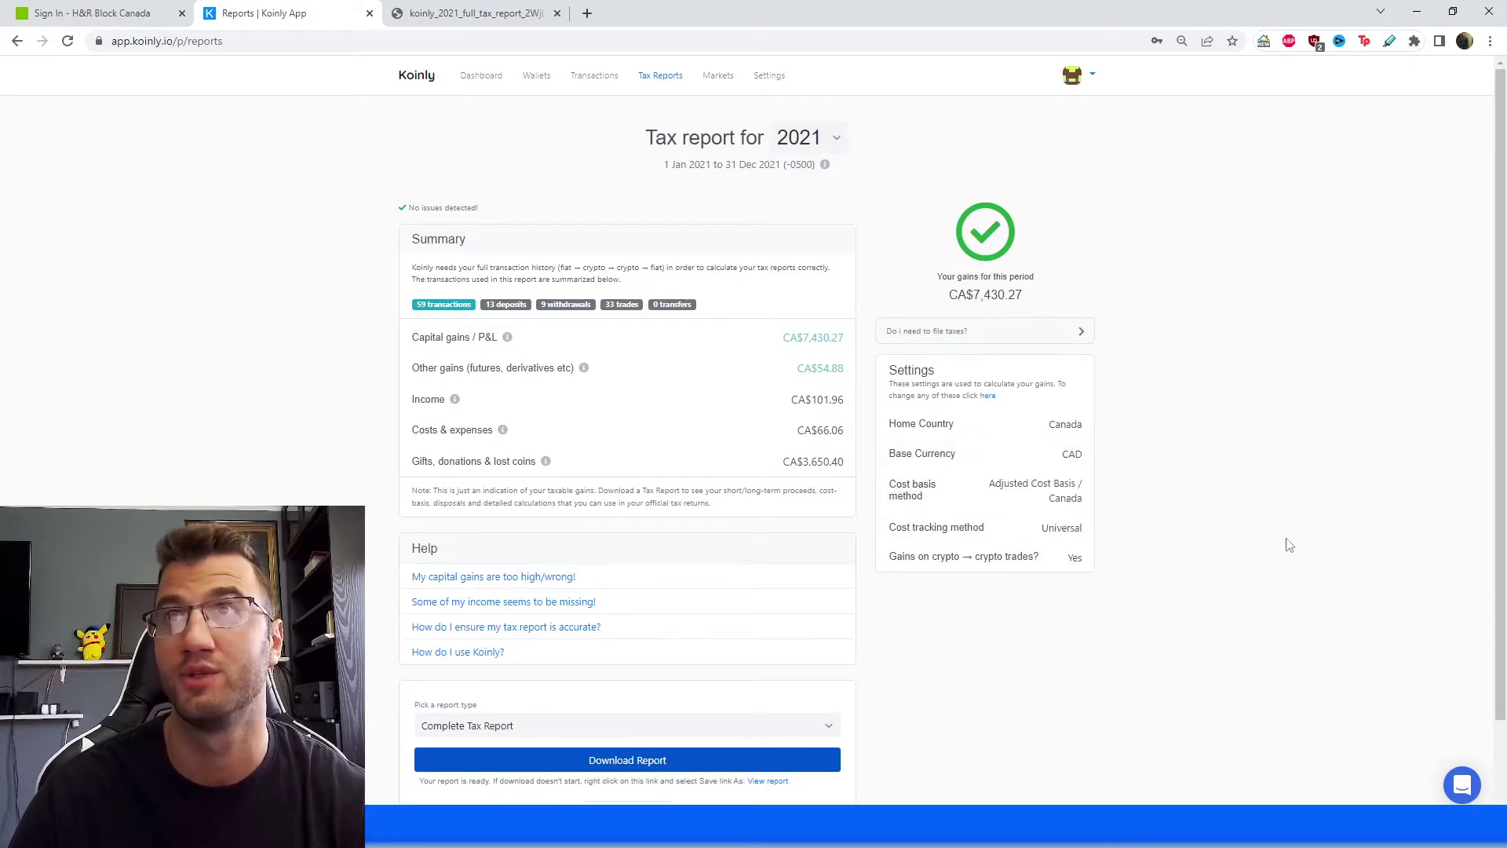
click(774, 76)
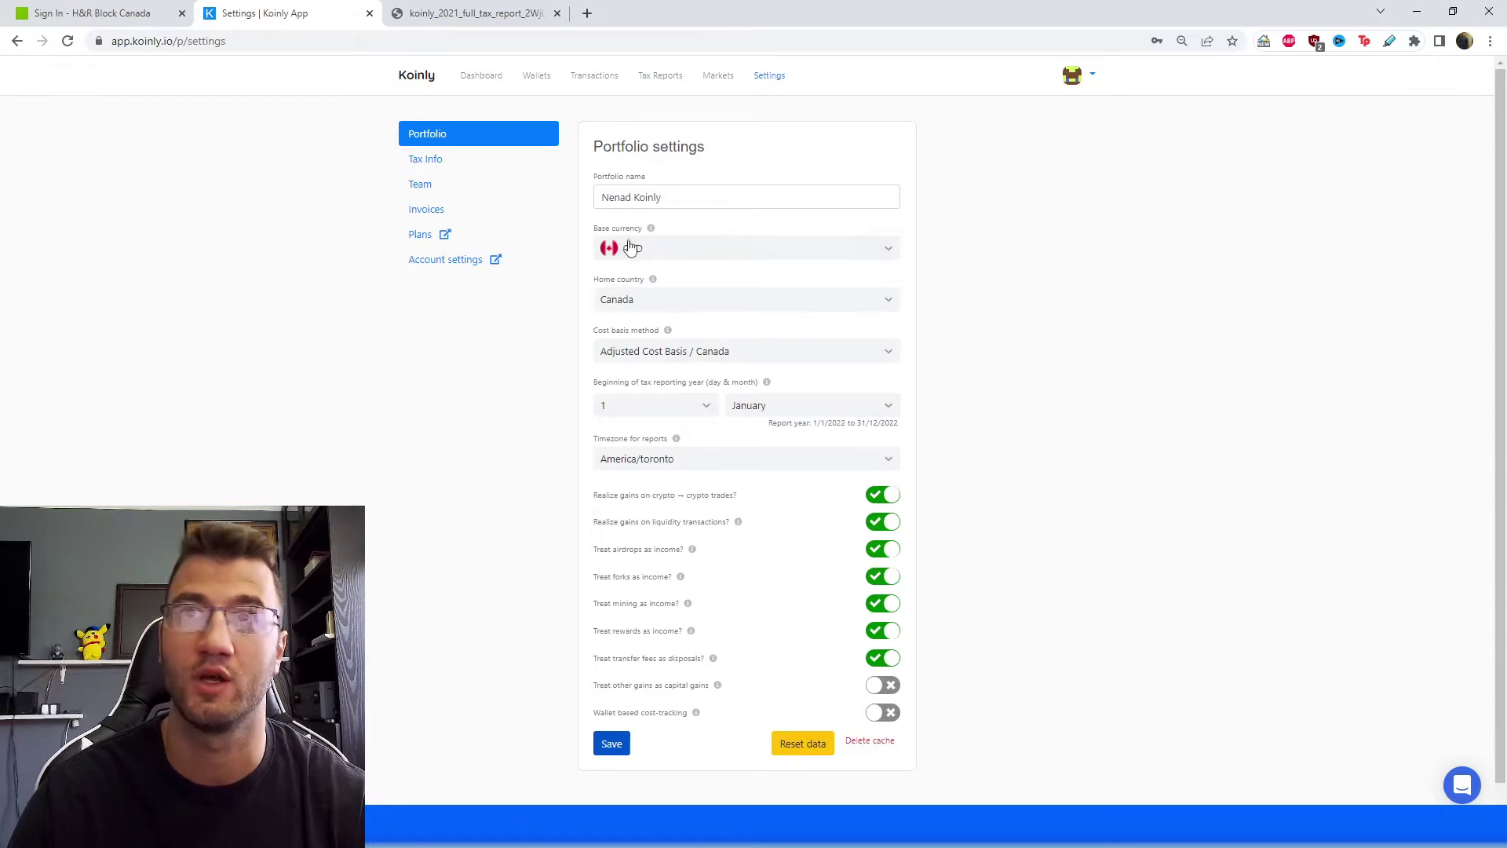
click(694, 252)
click(694, 252)
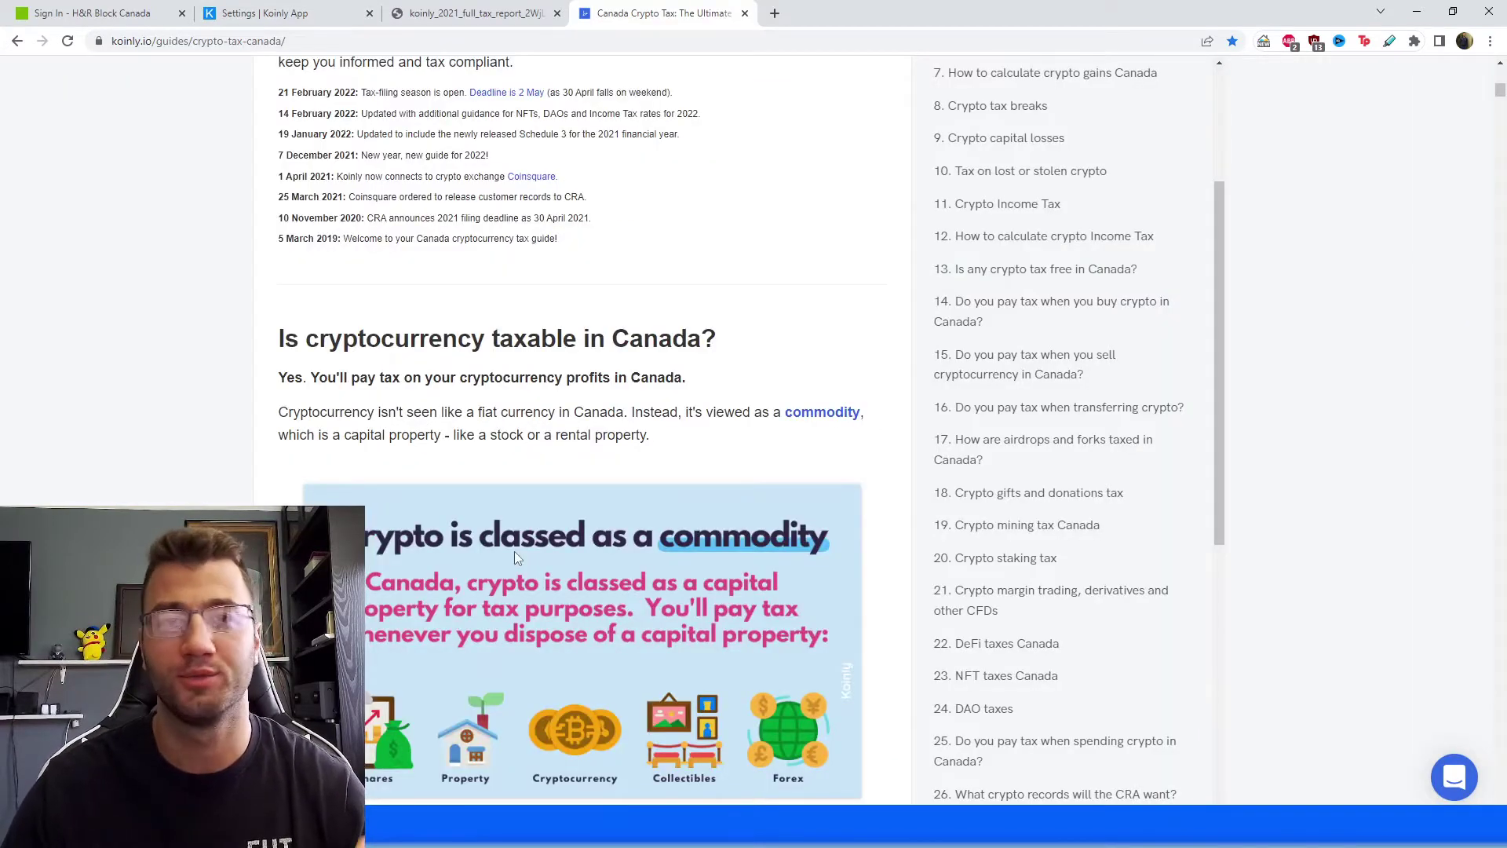
Step: Scroll through the introduction of the Crypto Tax Canada guide
scroll(515, 551, up, 10)
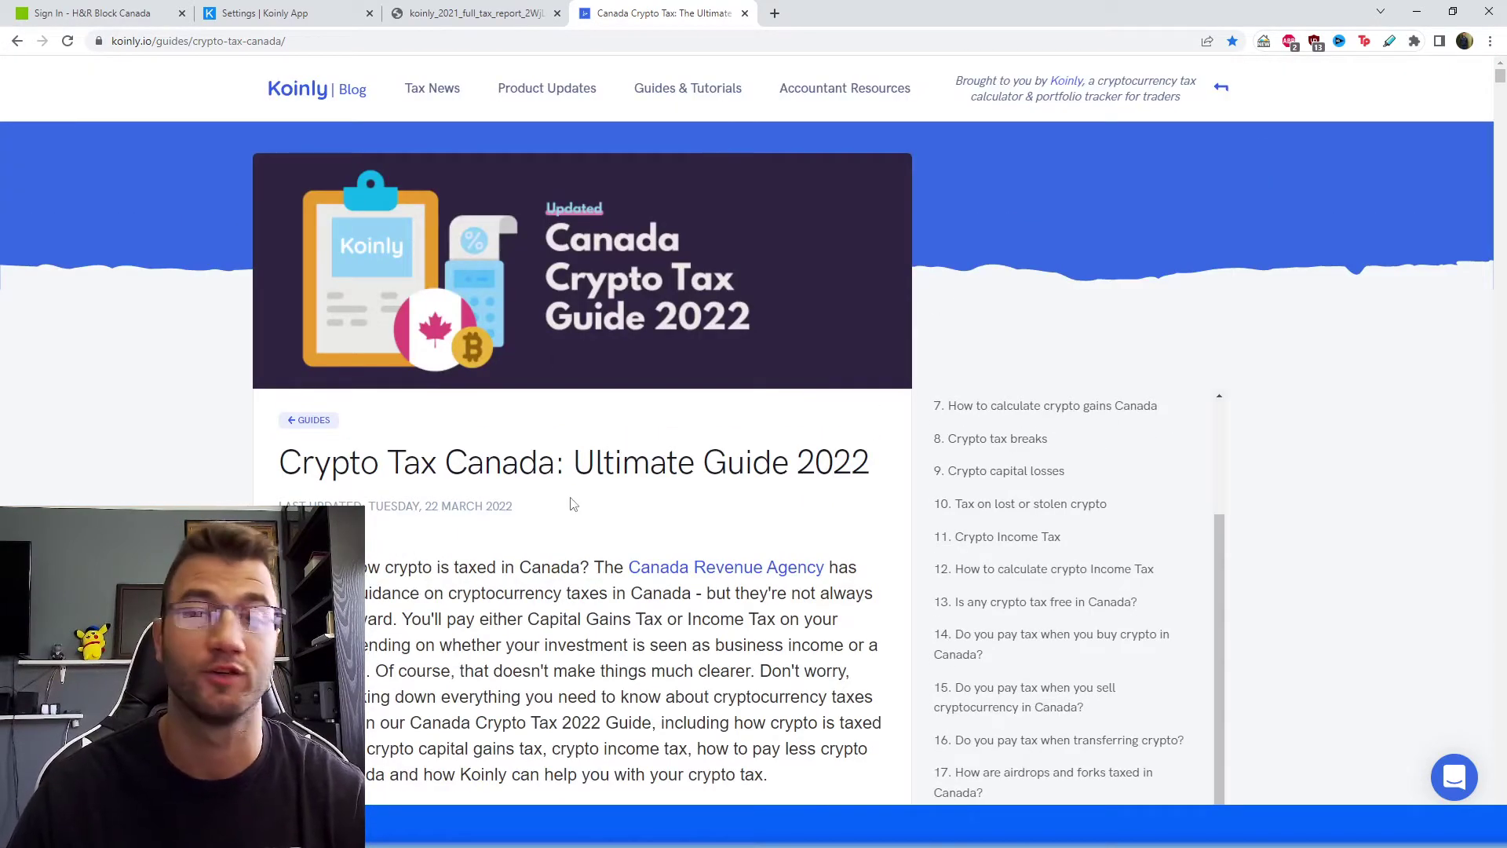
scroll(516, 525, down, 2)
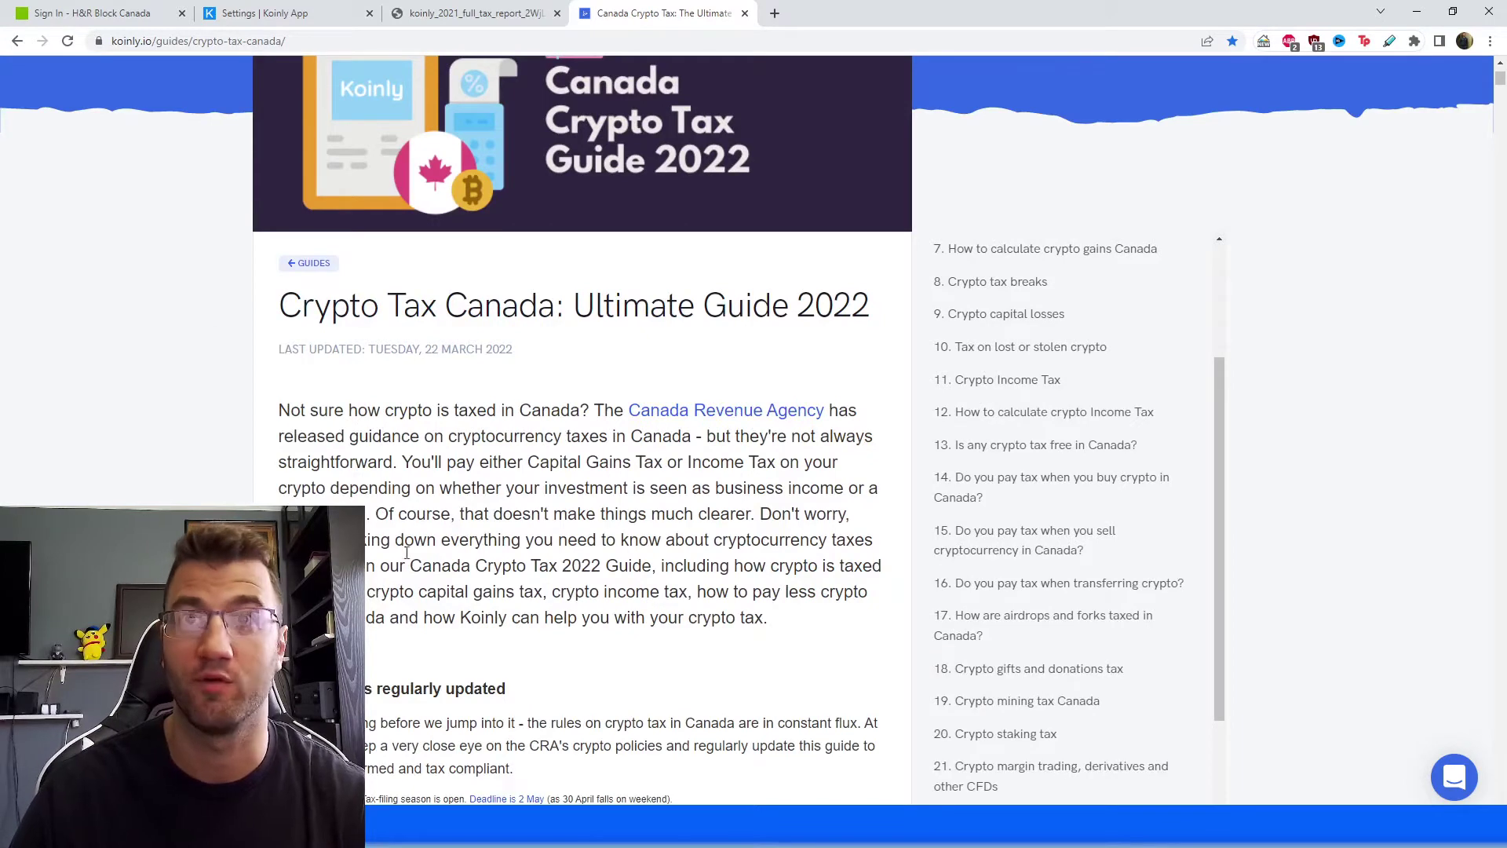
scroll(406, 552, down, 4)
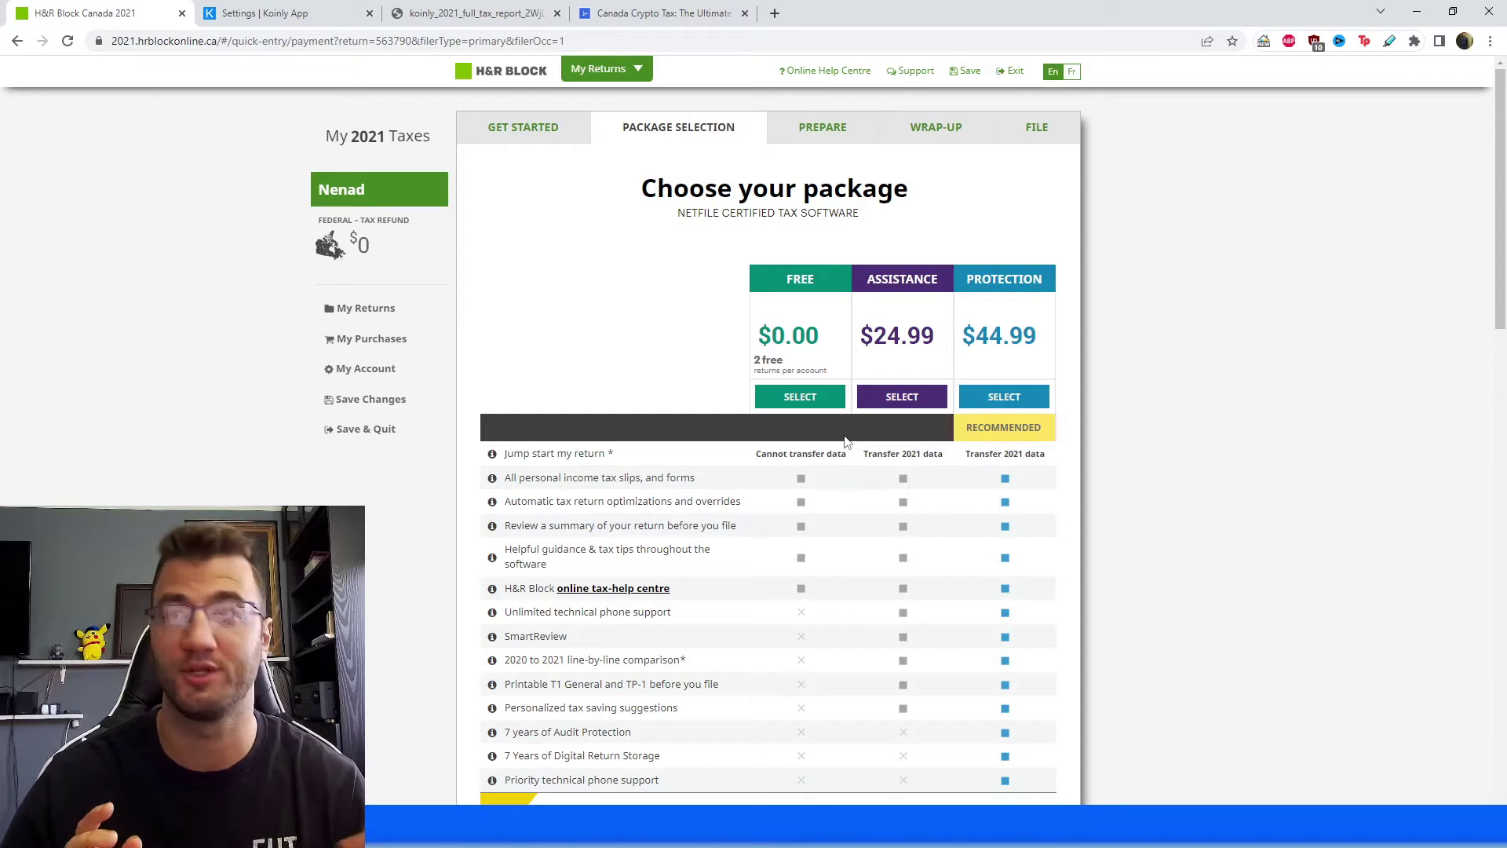
Step: Choose the FREE package and move past quick entry to the Prepare section
click(800, 397)
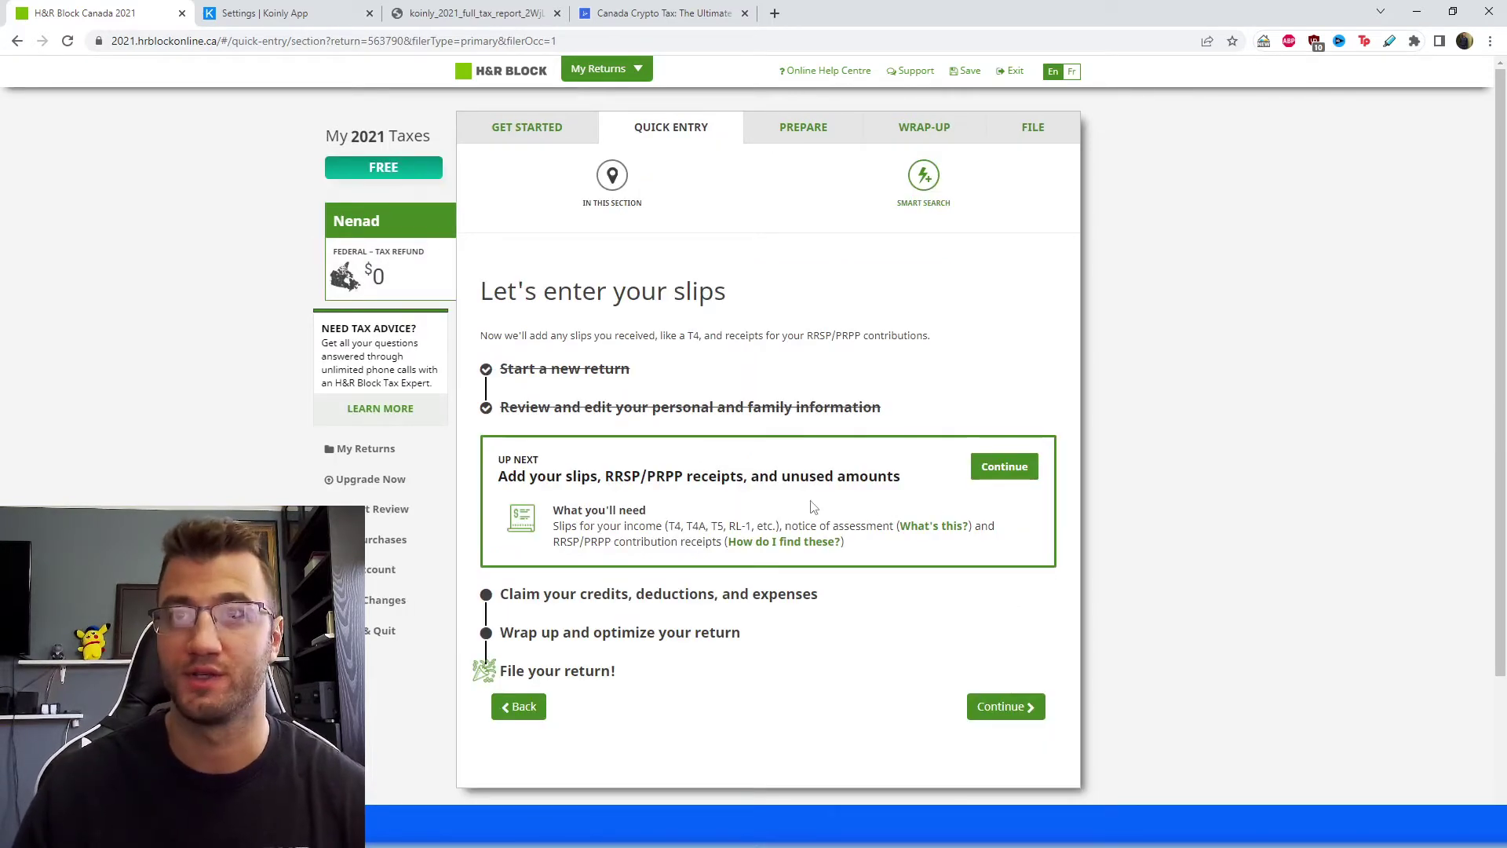
click(973, 479)
scroll(934, 643, down, 2)
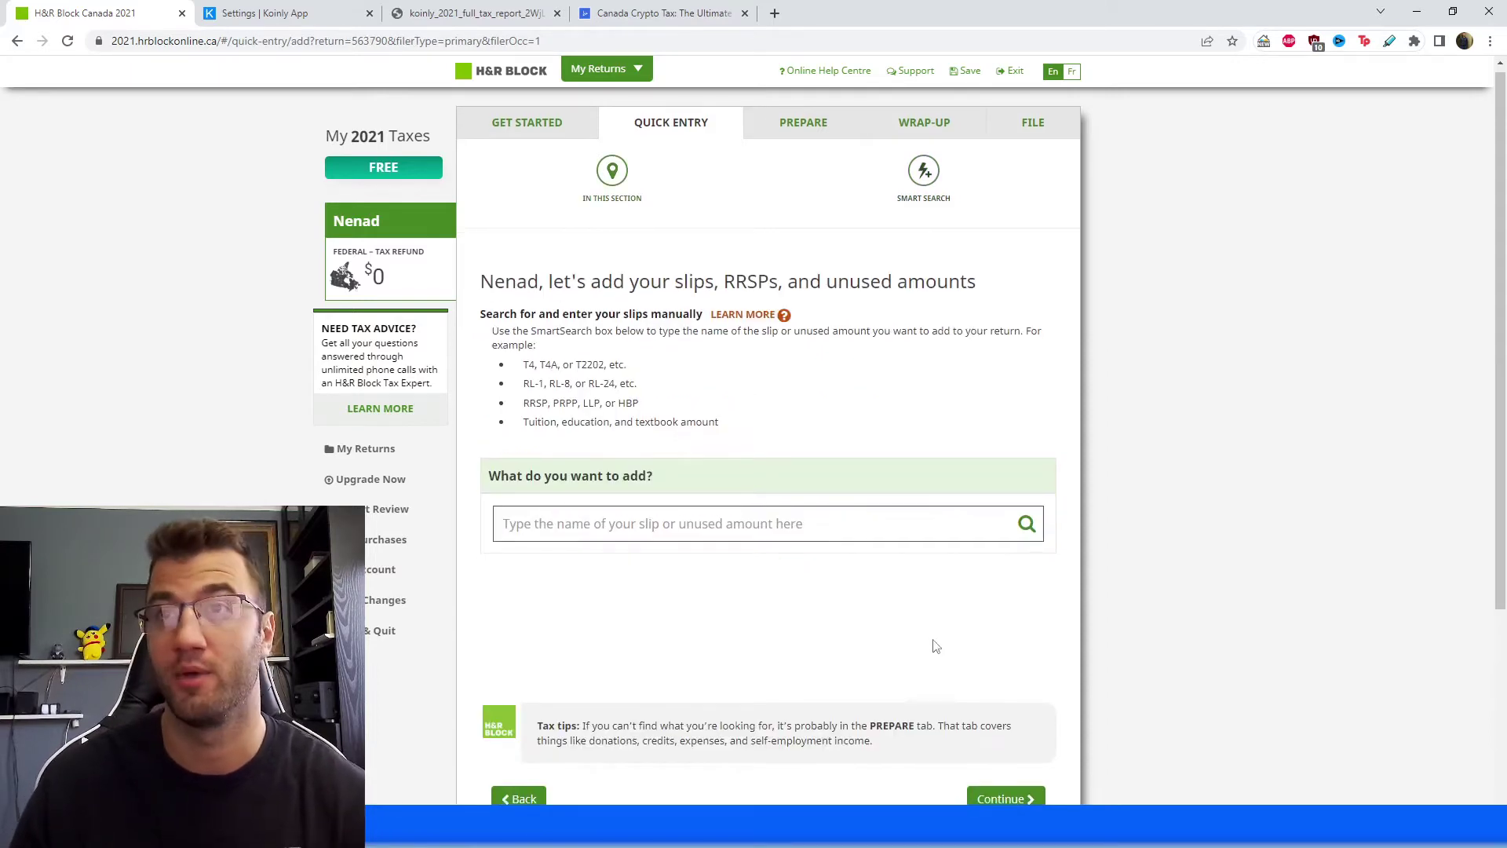
scroll(959, 645, down, 1)
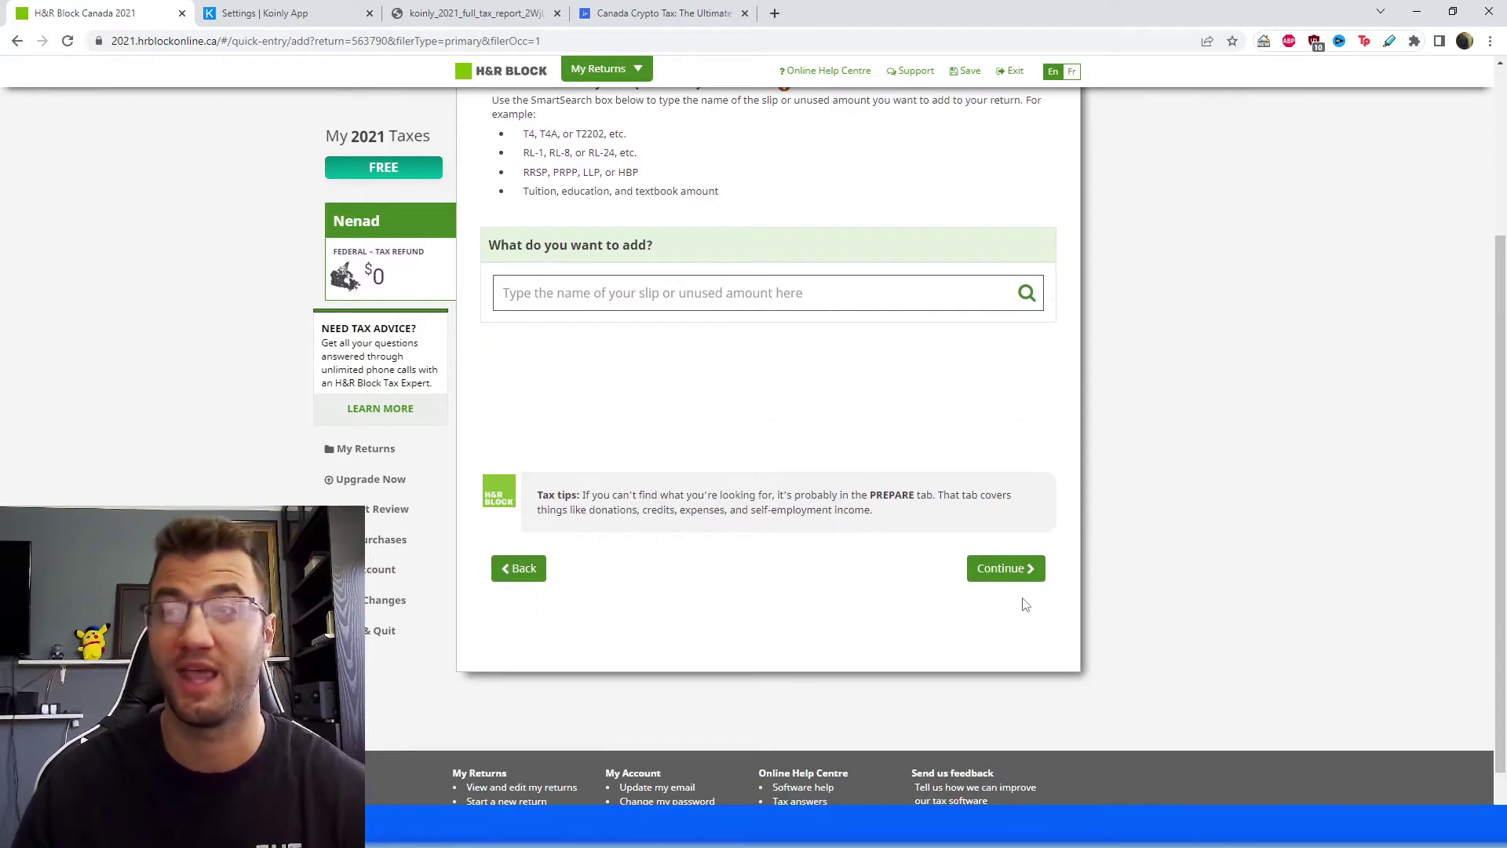
click(1008, 575)
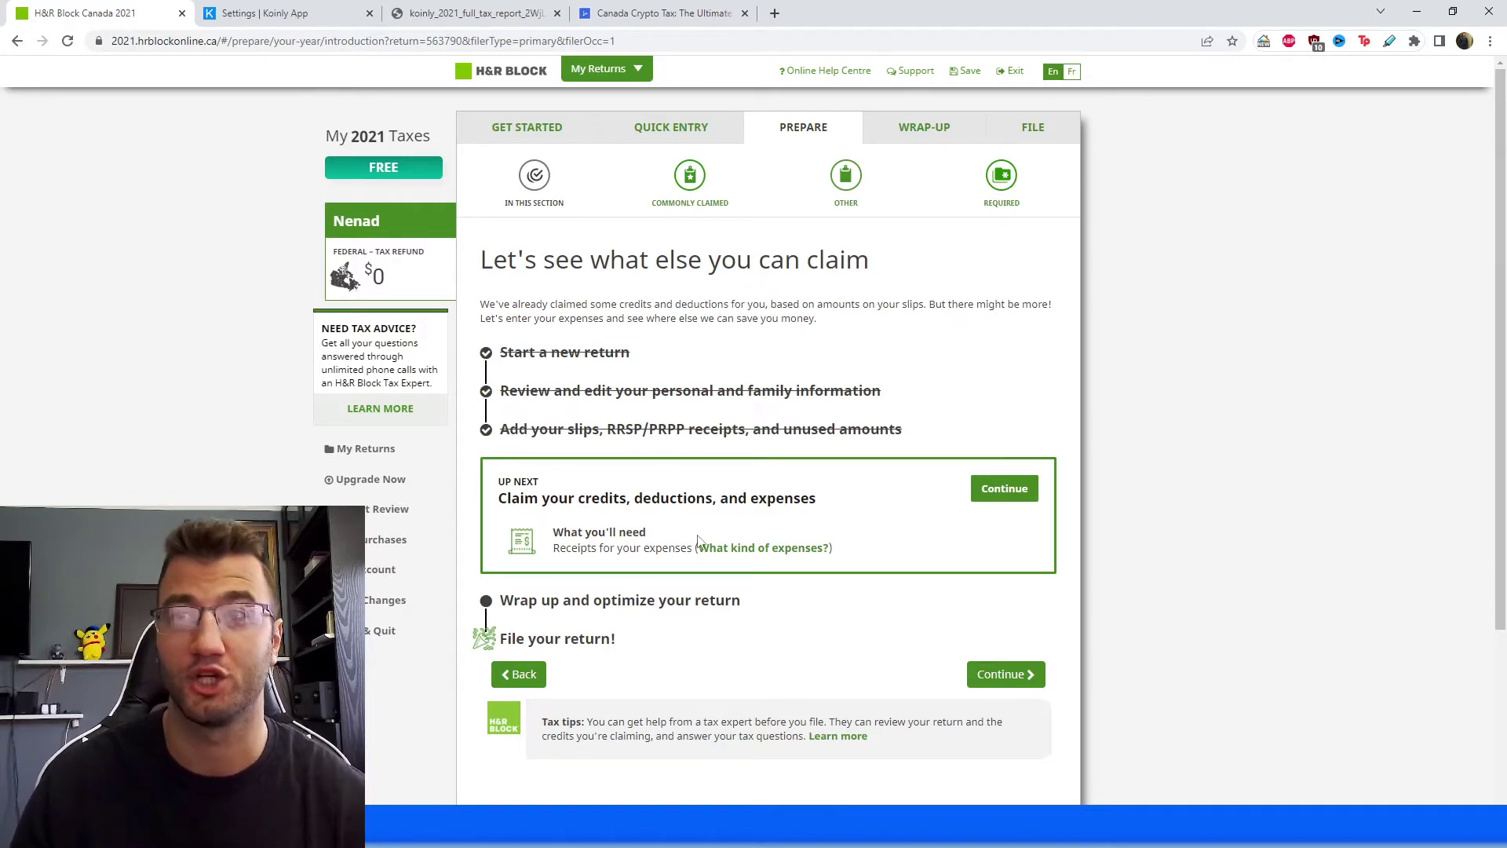
Step: Start claiming credits and deductions and add the Investments topic to the return
click(996, 489)
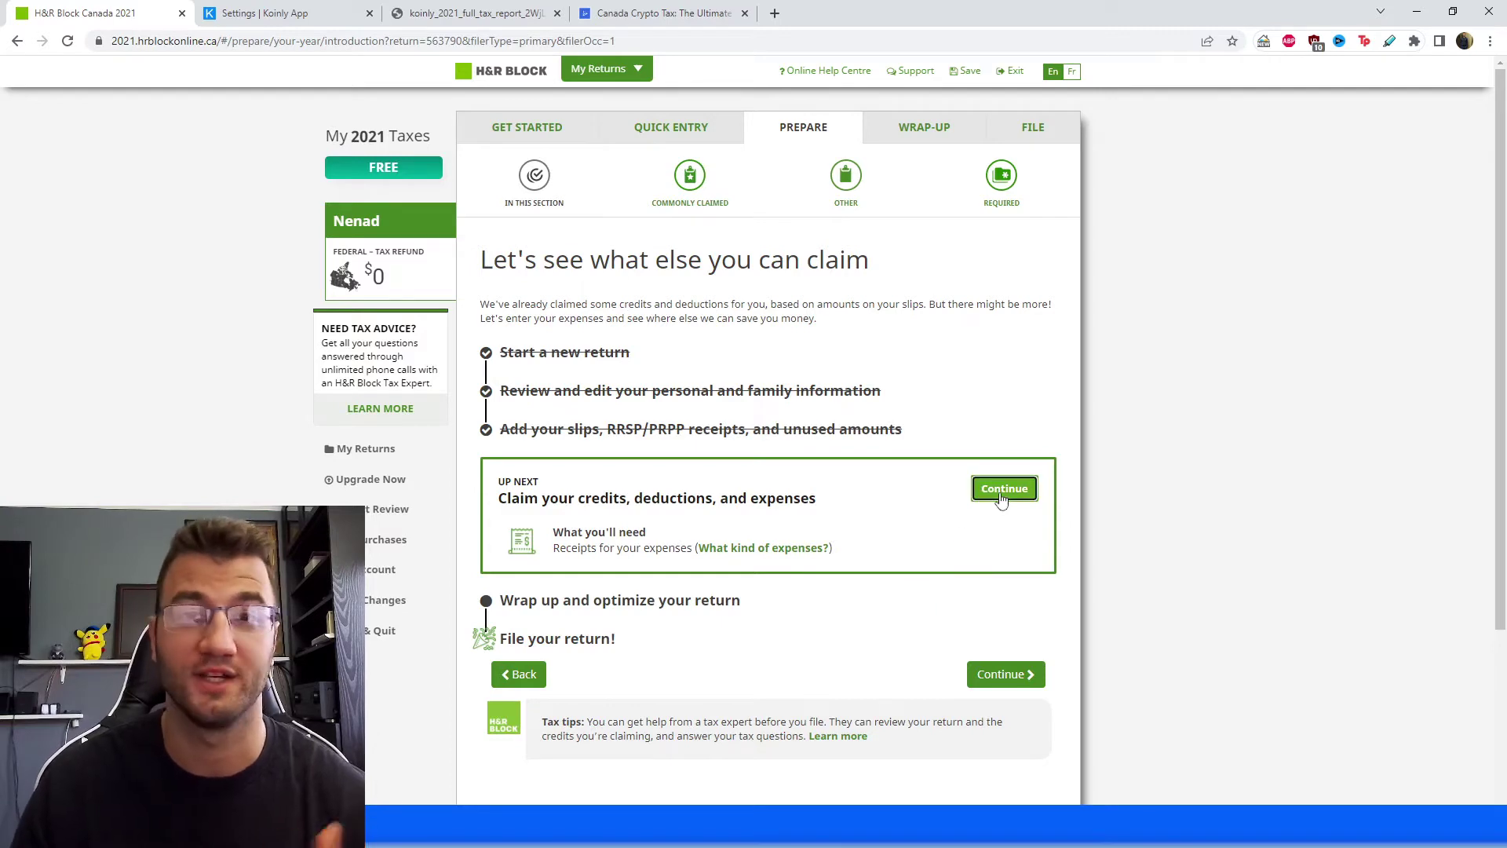
scroll(1001, 495, down, 2)
scroll(526, 597, down, 5)
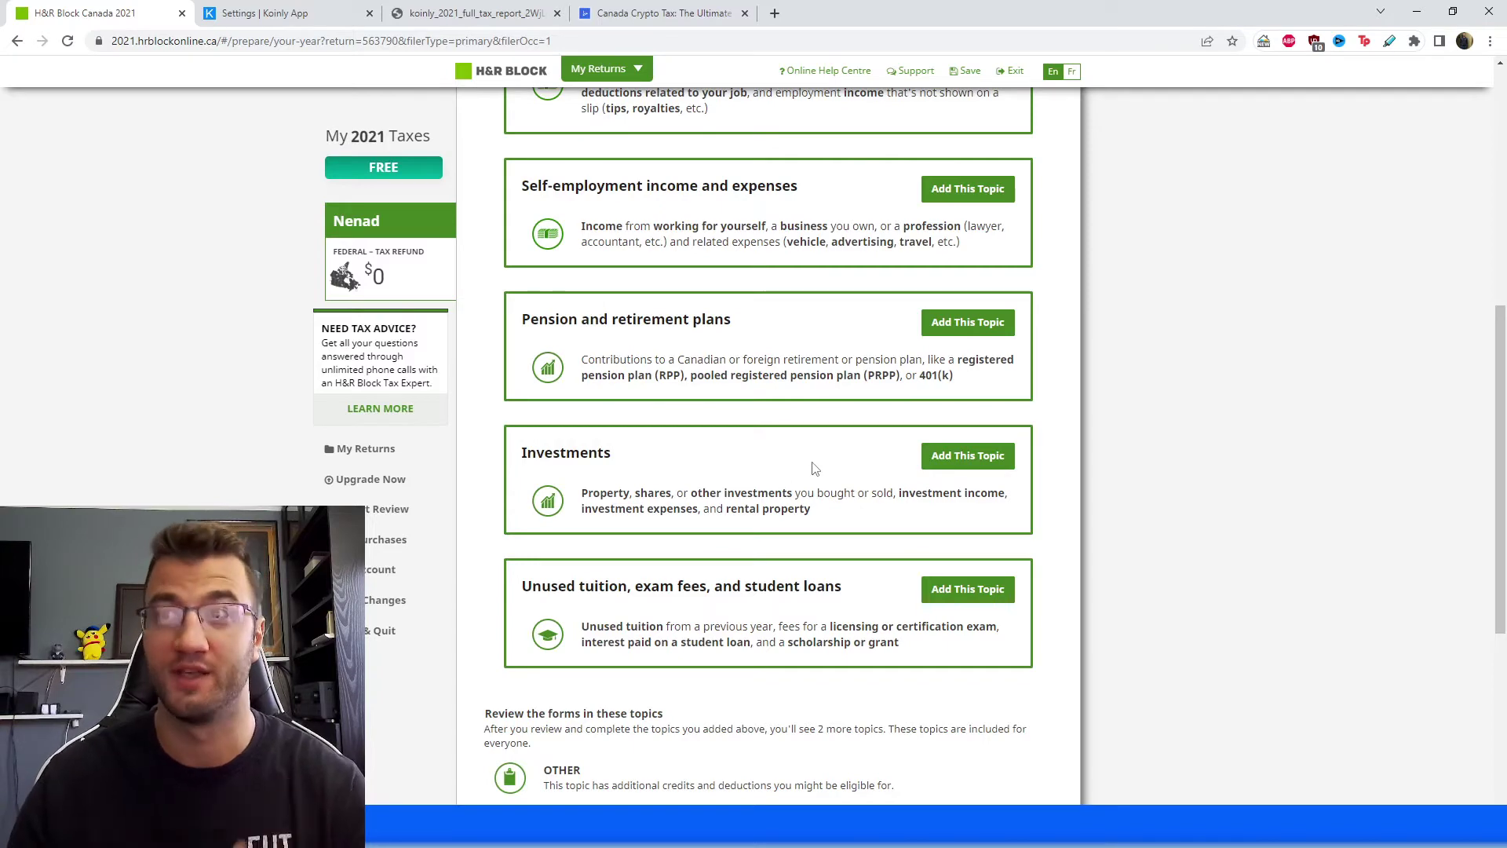
click(959, 462)
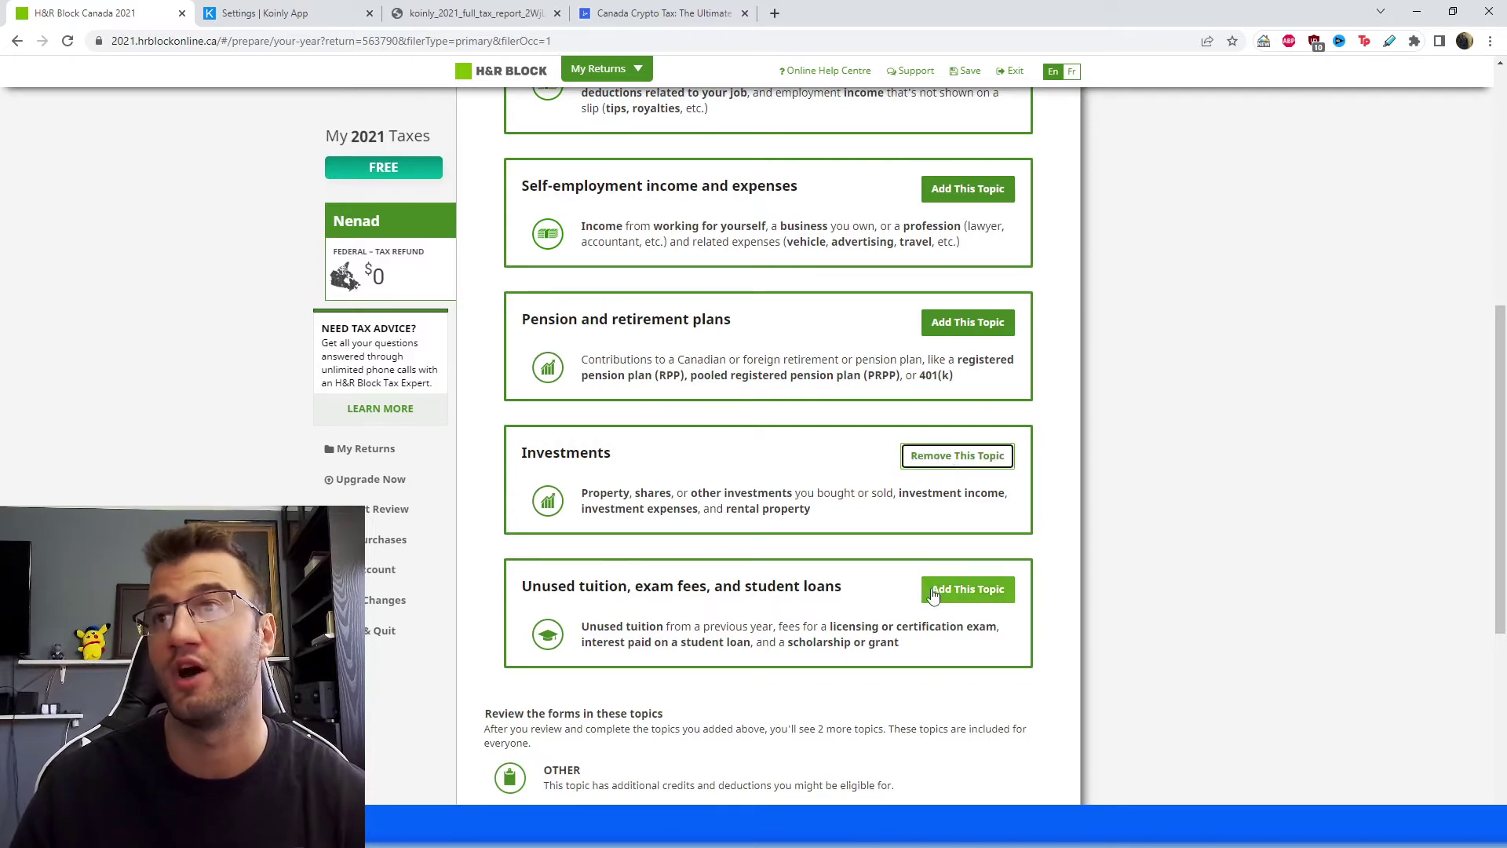
scroll(942, 597, down, 4)
click(1041, 633)
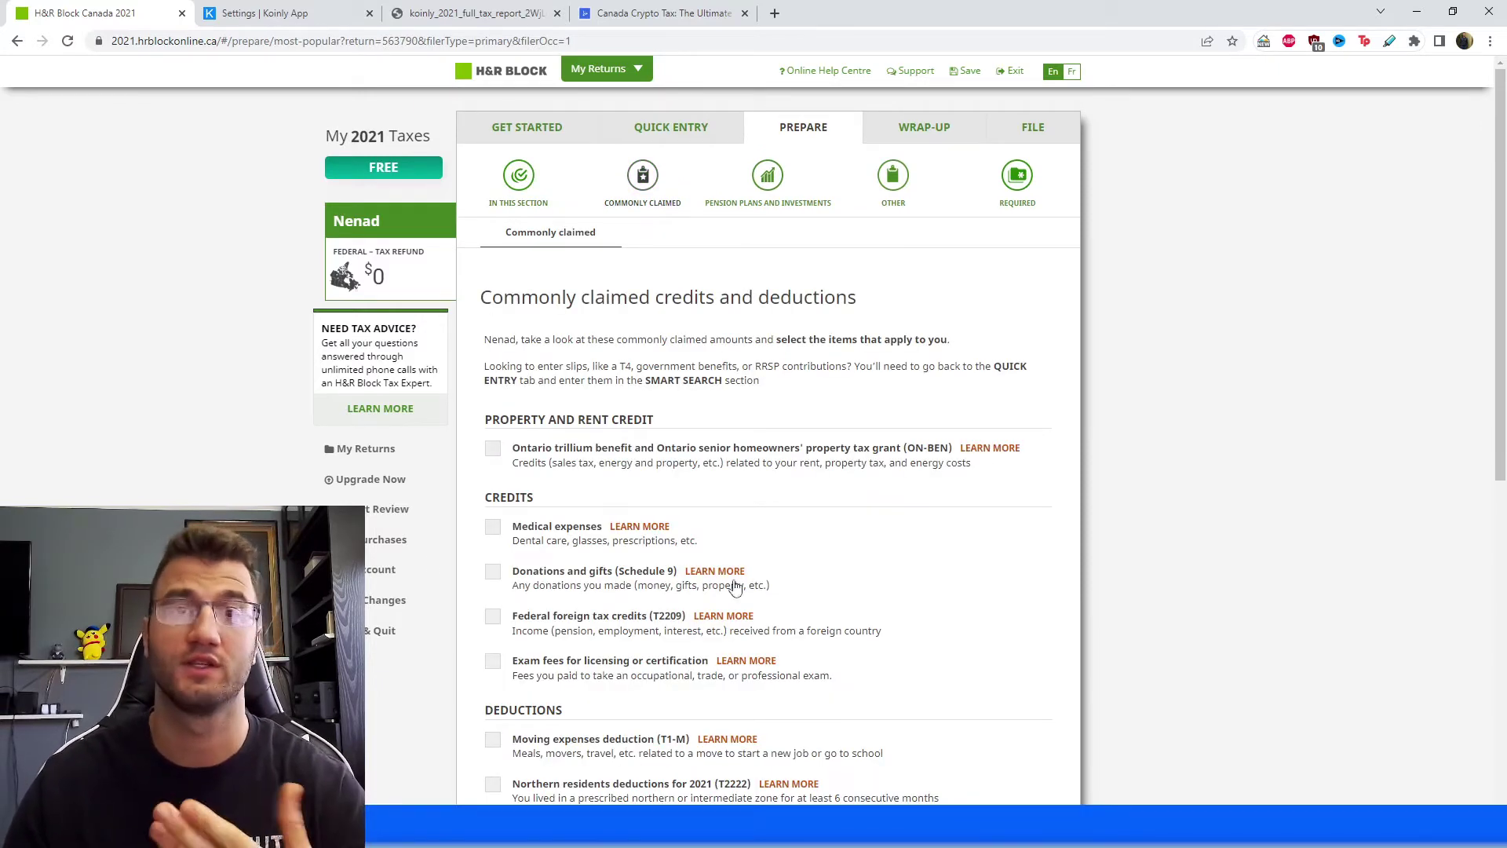
Step: Continue past the Commonly claimed and Pension plans and investments pages to Other expenses
scroll(659, 608, down, 3)
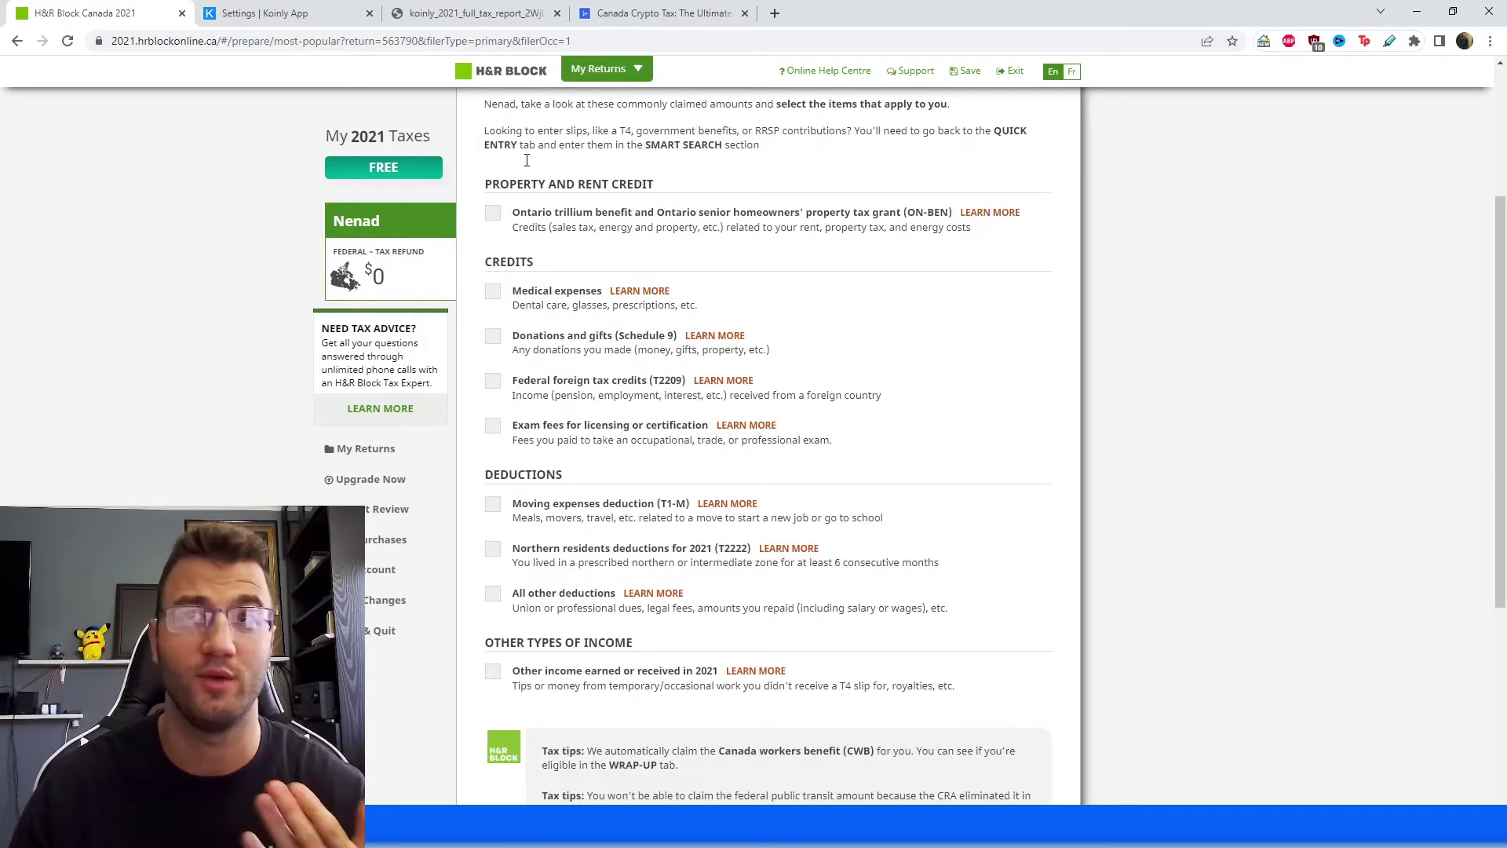
scroll(587, 359, down, 3)
scroll(586, 359, up, 2)
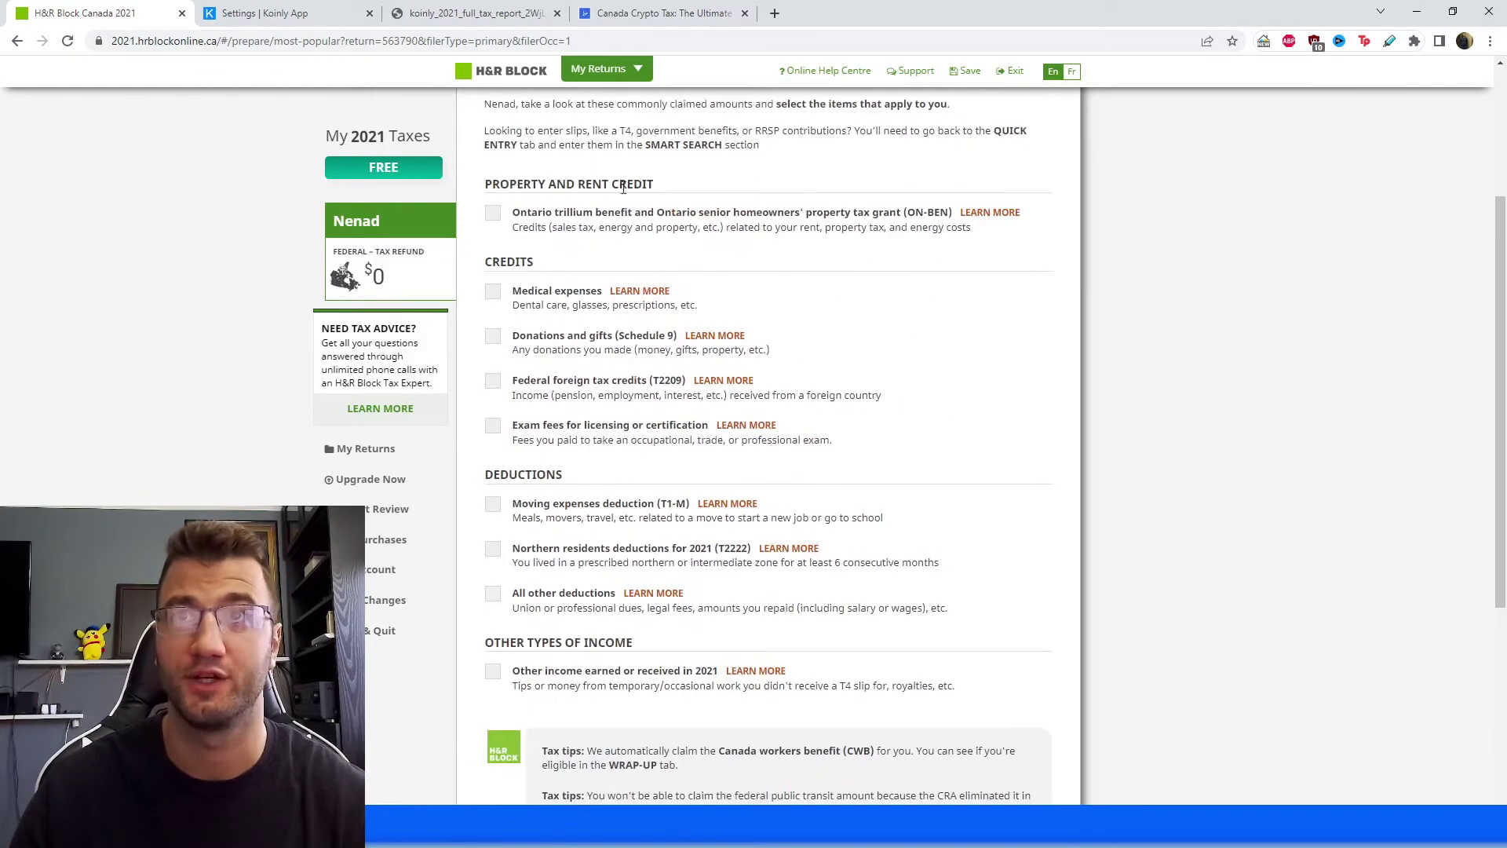
scroll(863, 511, down, 5)
click(1021, 562)
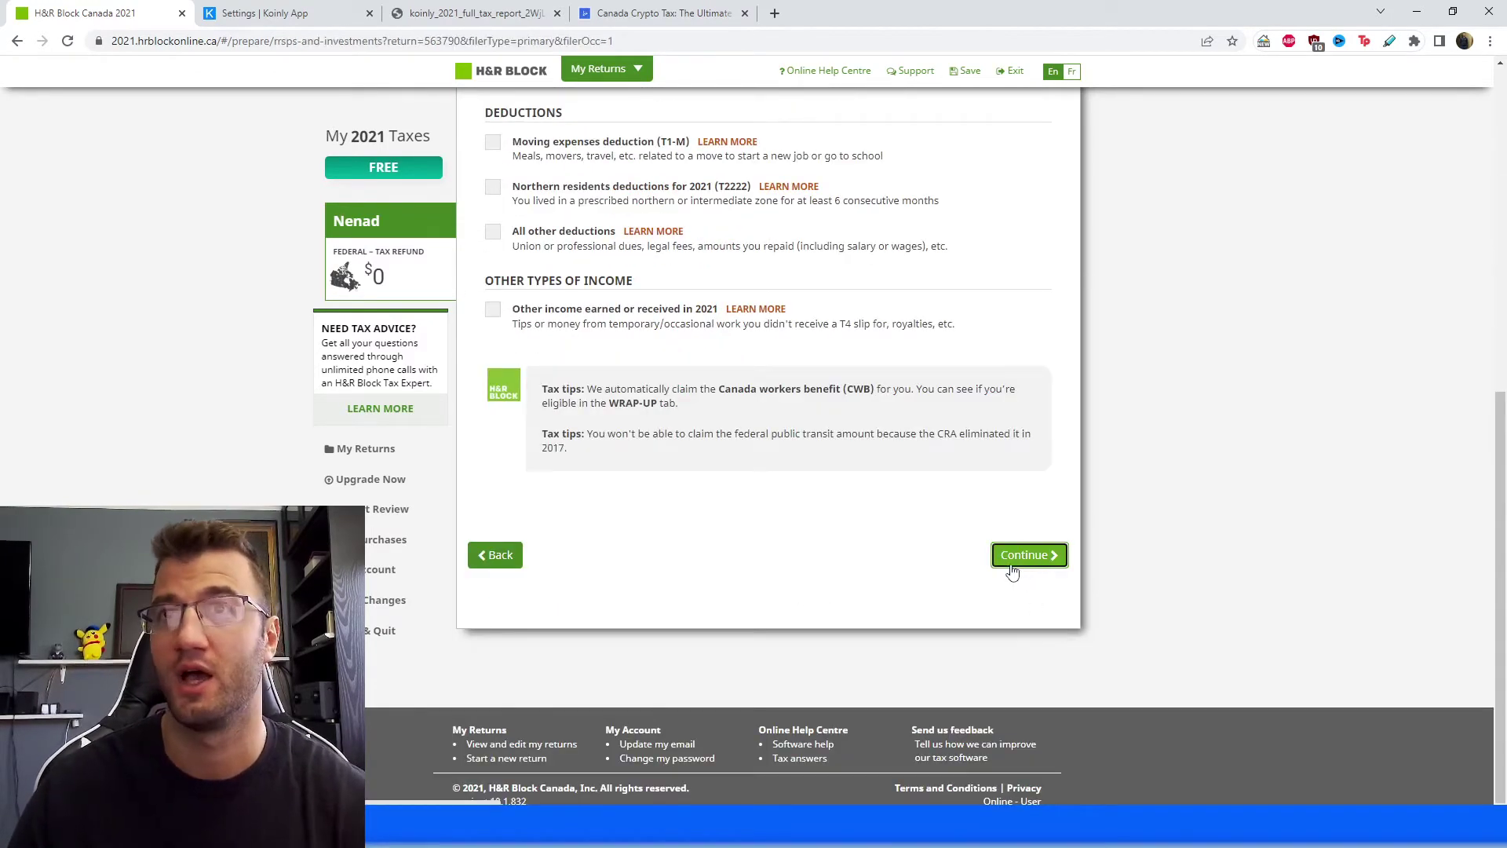
scroll(718, 476, down, 5)
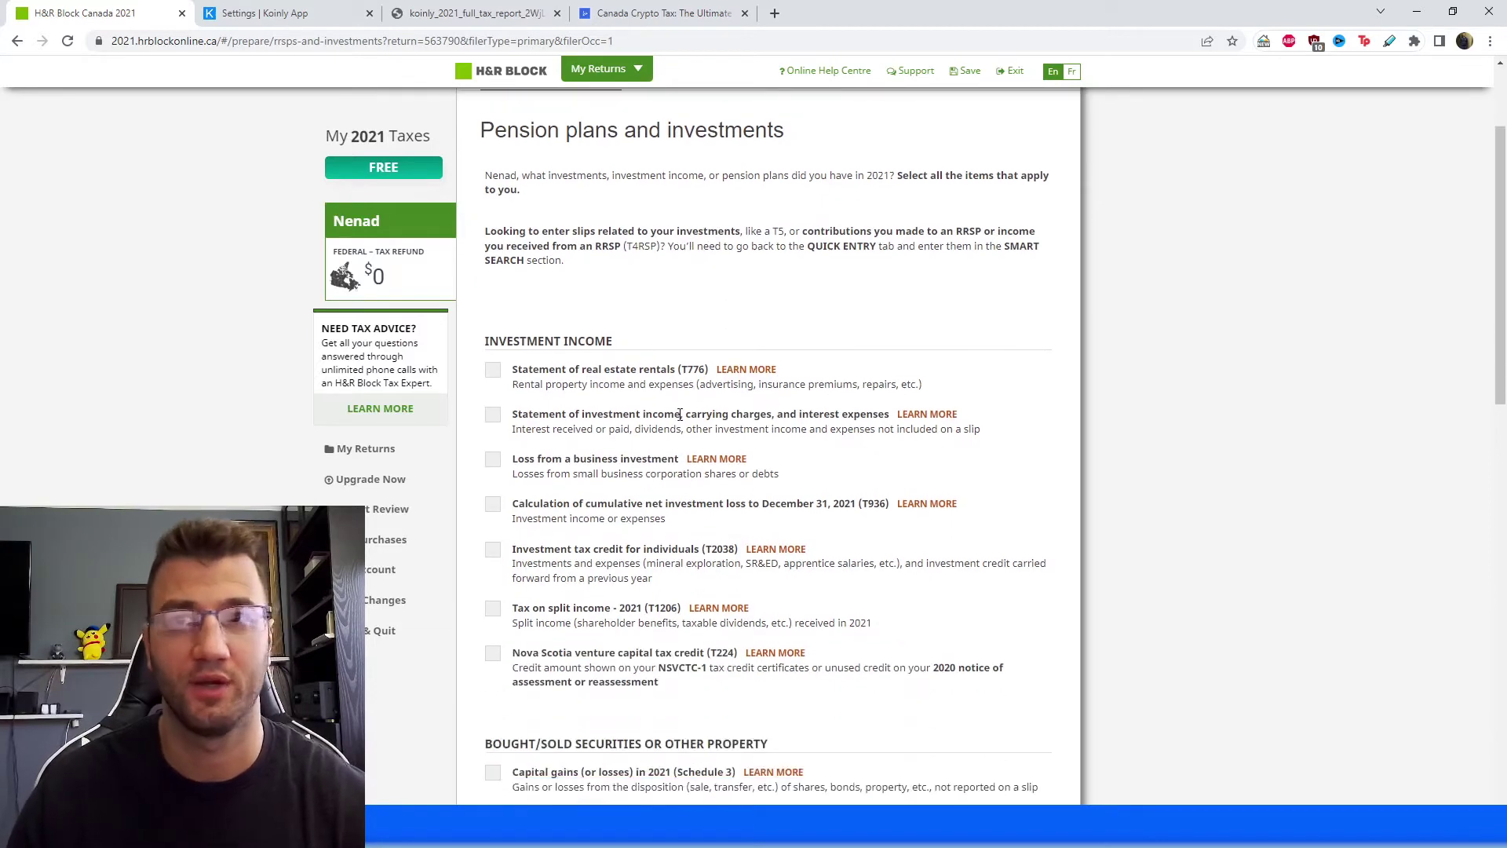
scroll(723, 285, down, 3)
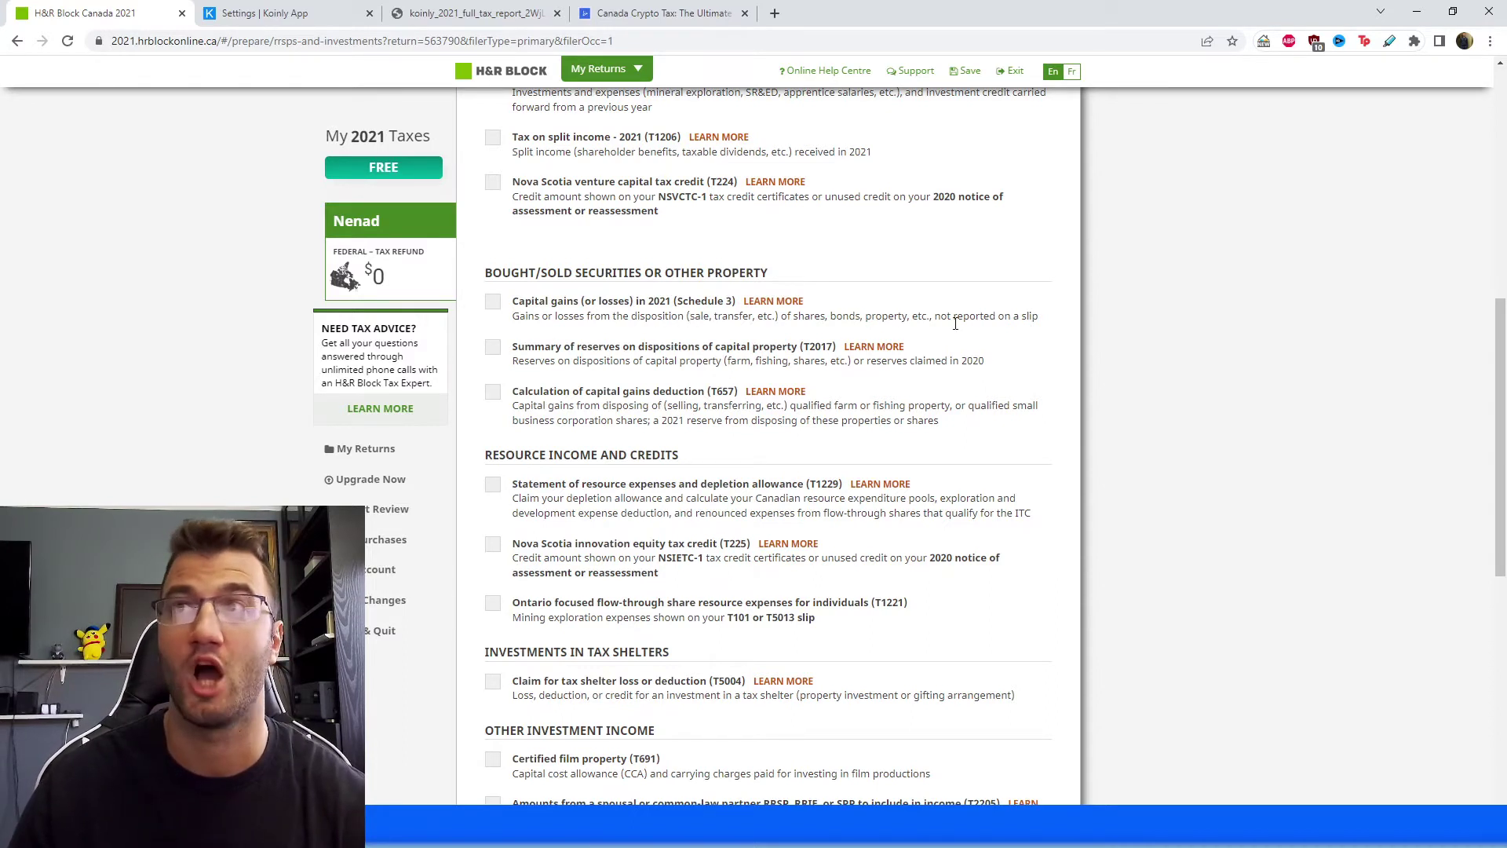
scroll(1013, 345, up, 8)
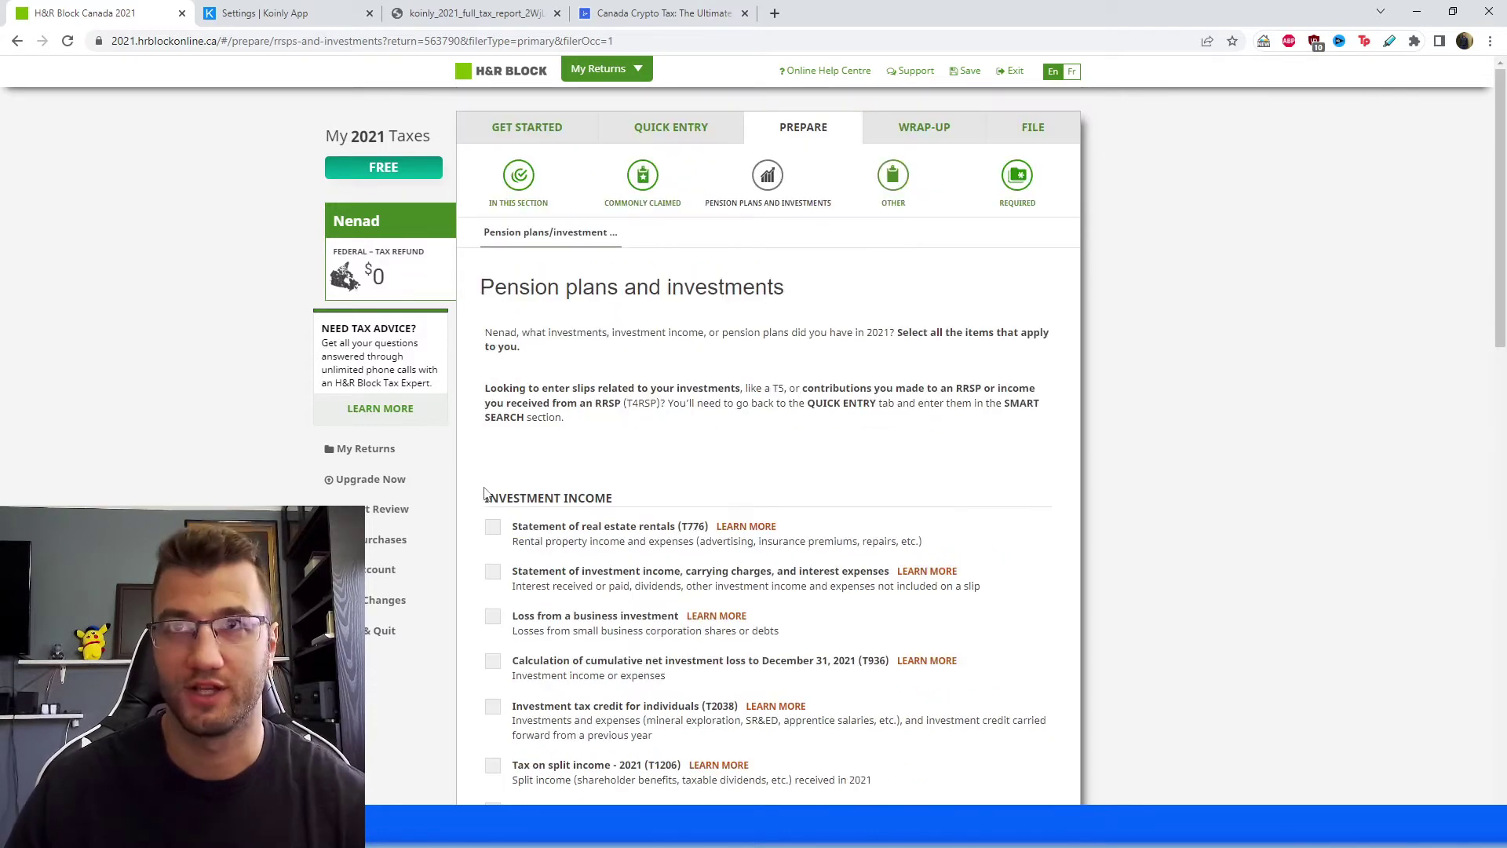
scroll(658, 392, down, 8)
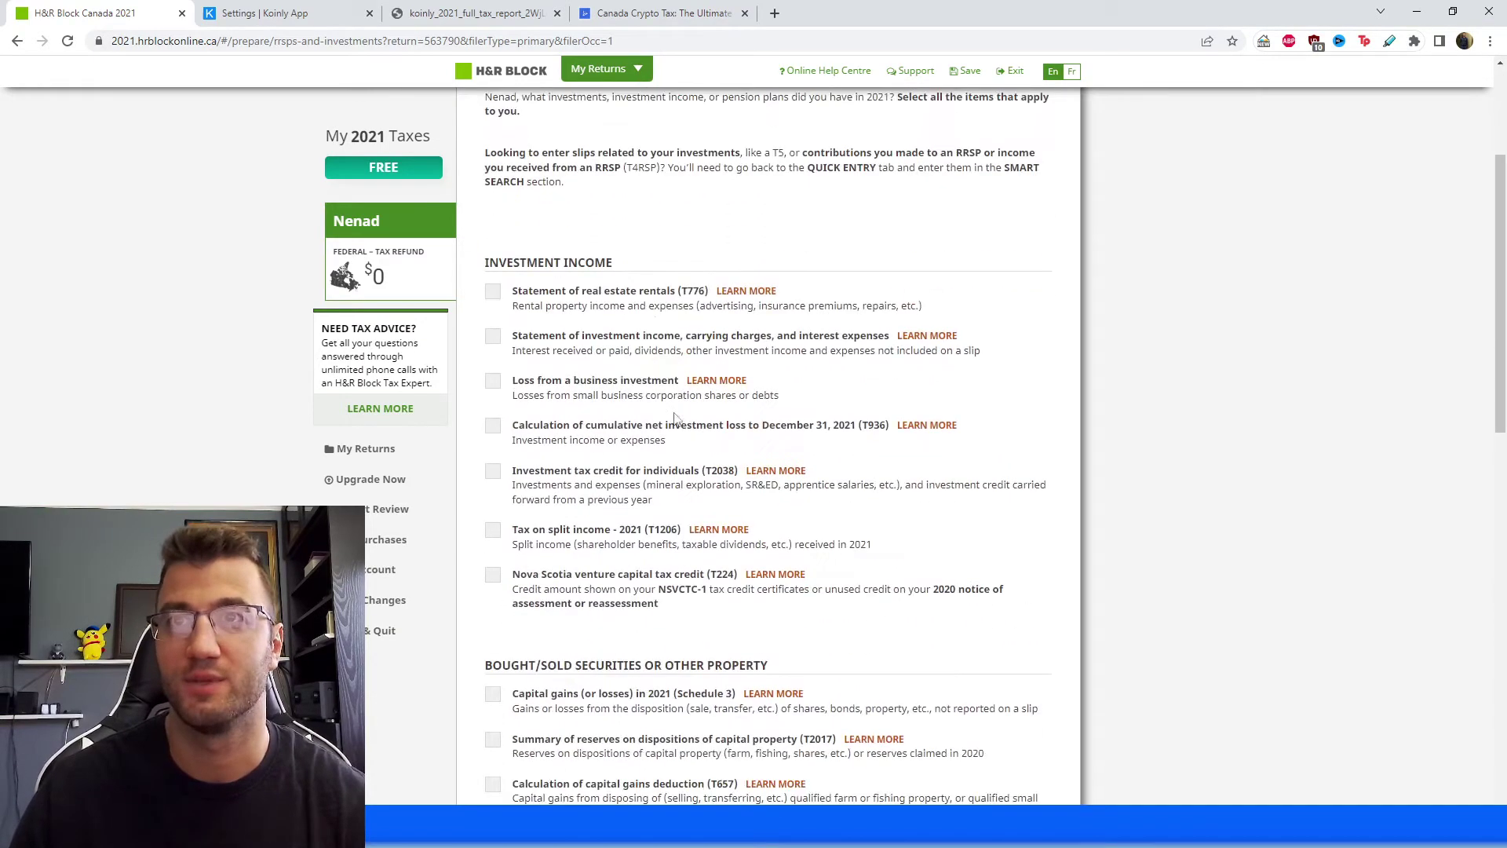
scroll(673, 414, down, 5)
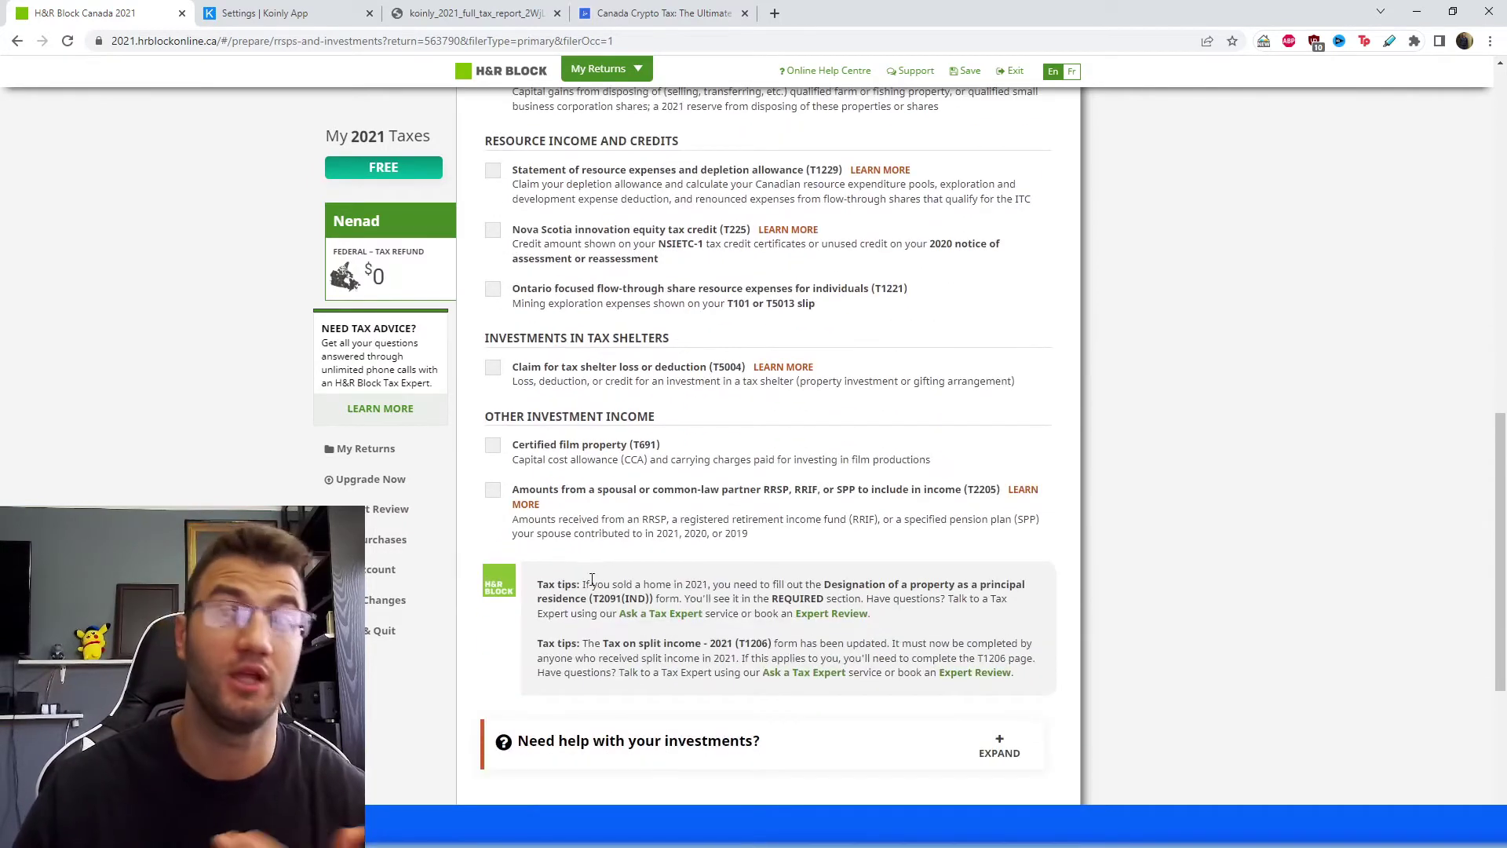
scroll(596, 581, down, 2)
click(1053, 704)
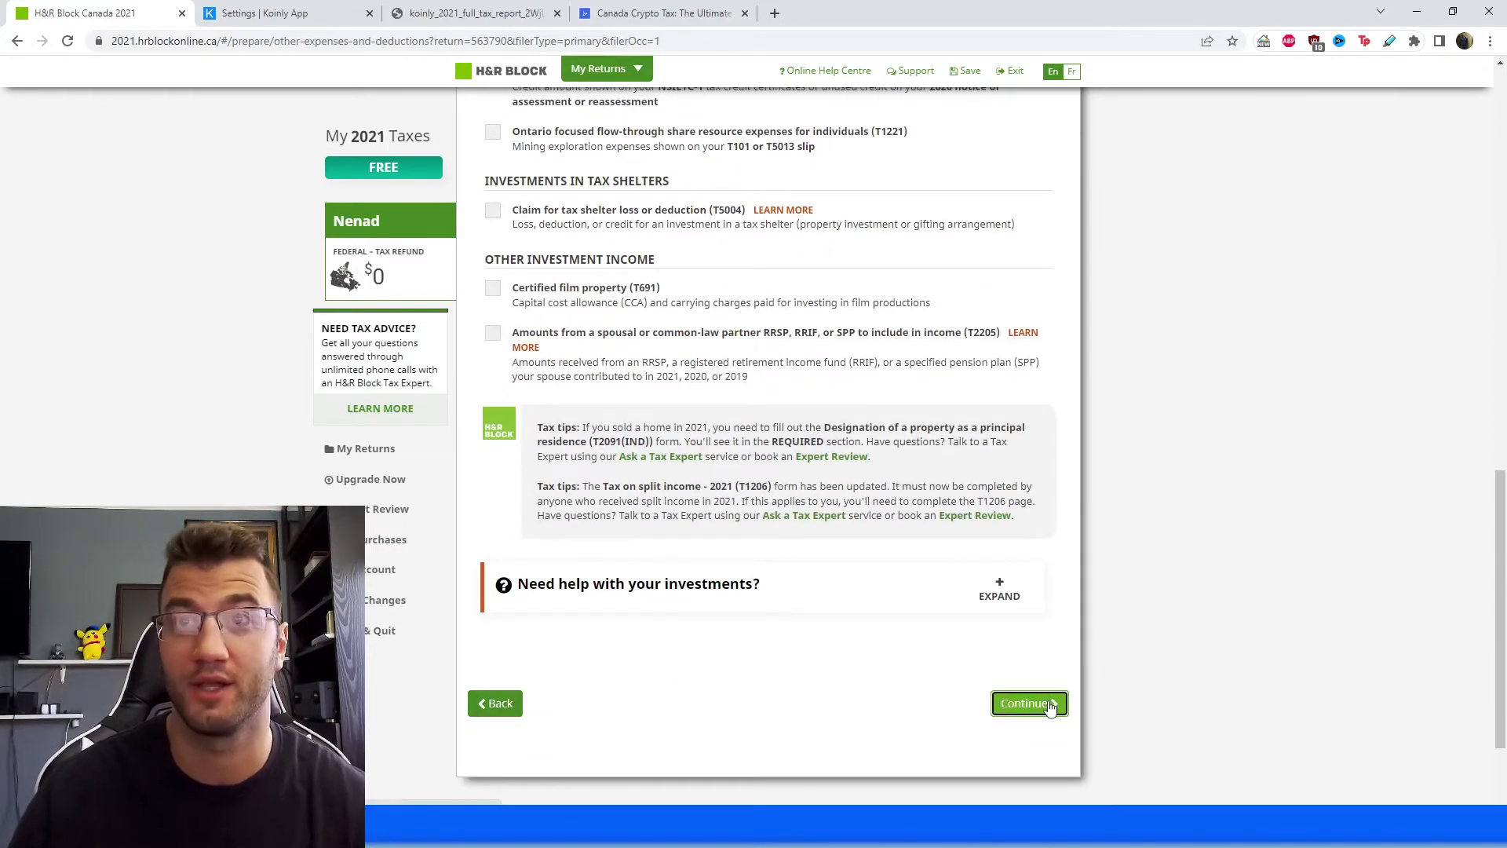
Step: Select Capital gains on gifts of certain capital property (T1170) and continue to its form
scroll(929, 688, down, 3)
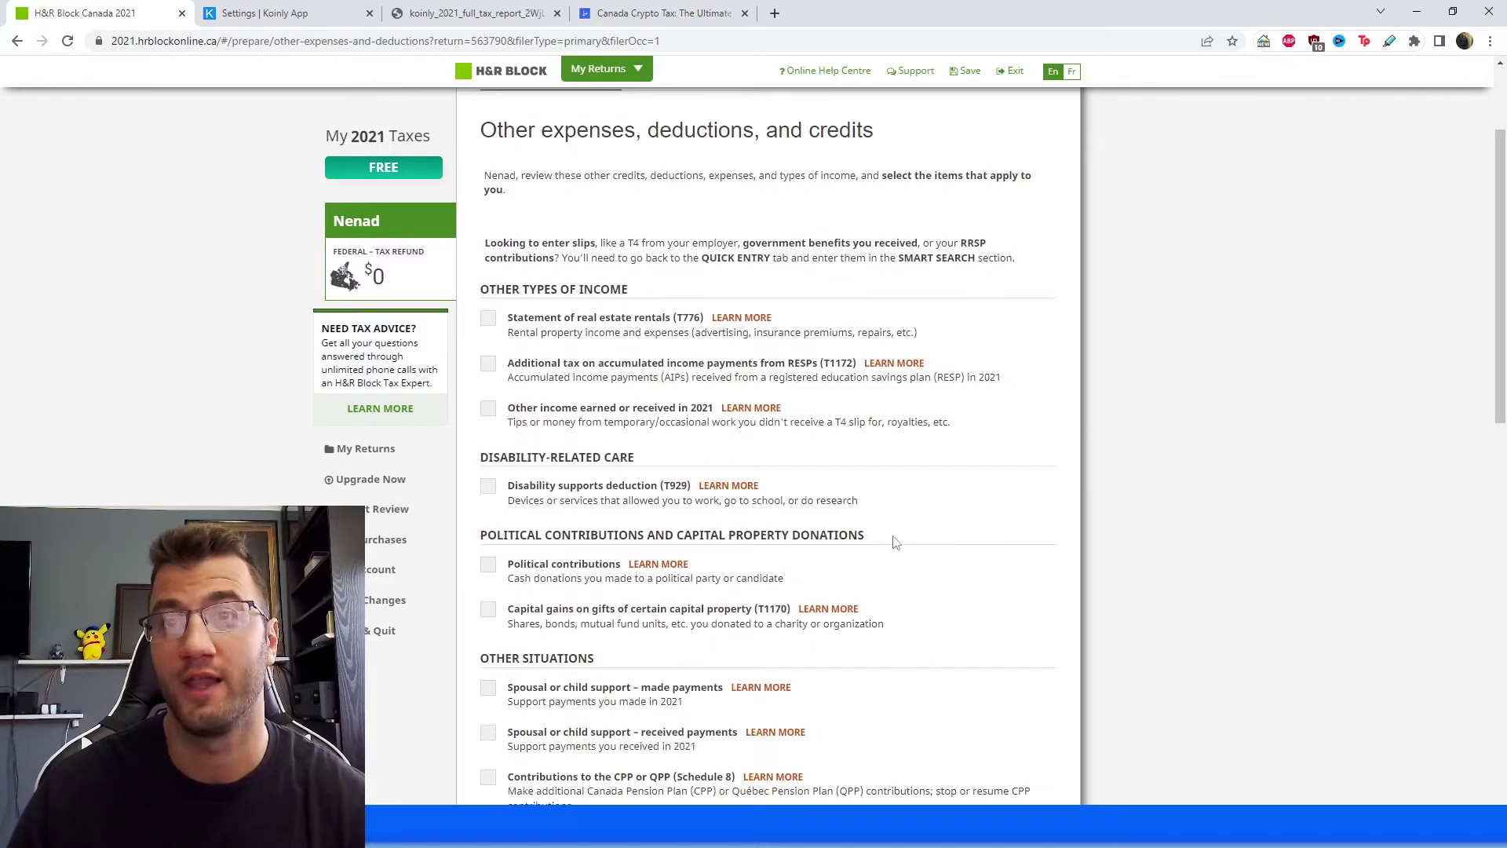
scroll(893, 541, down, 3)
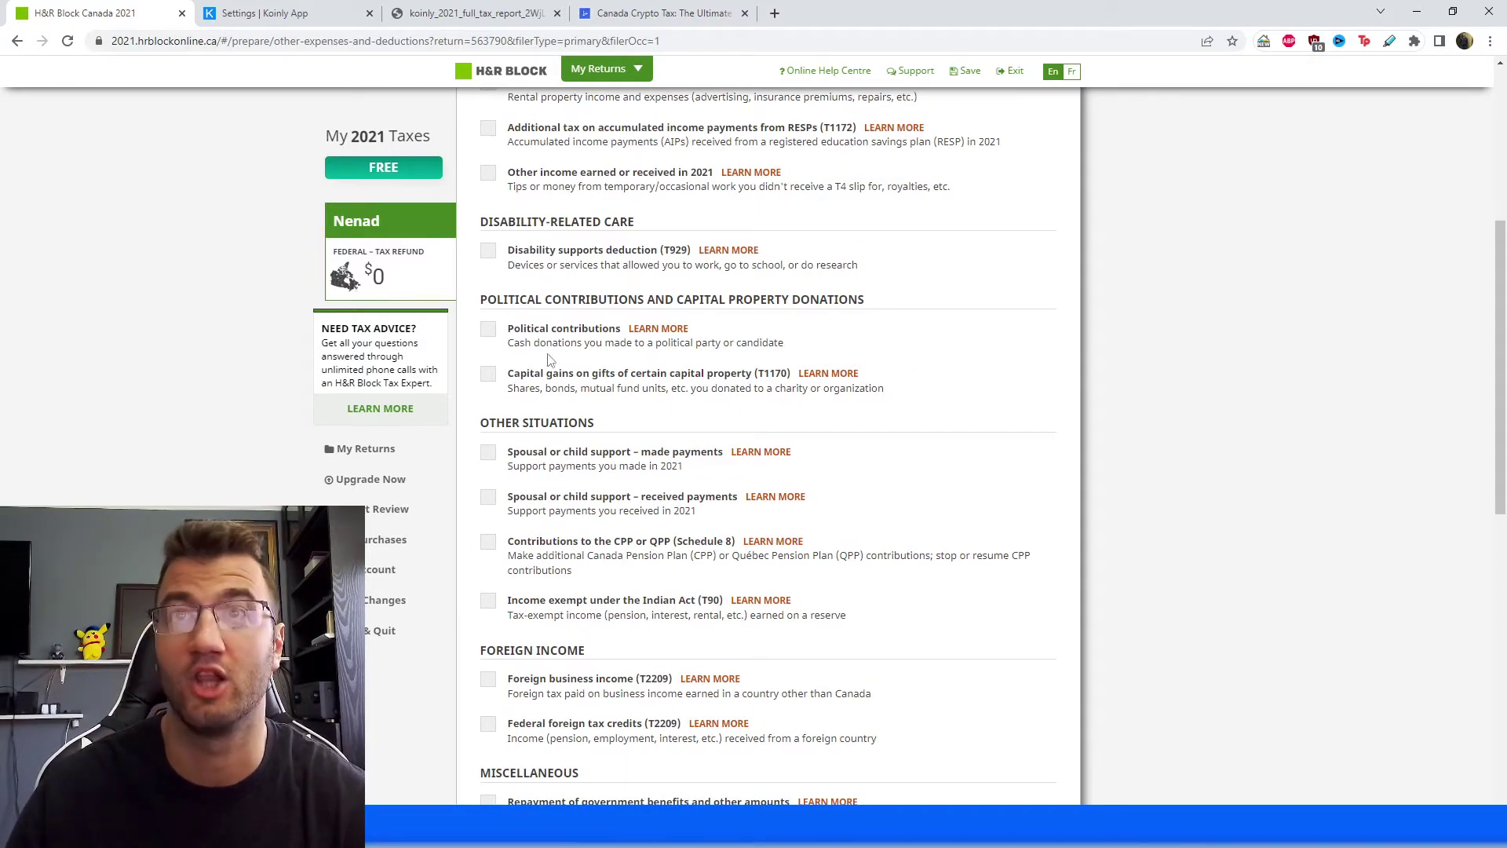
click(488, 374)
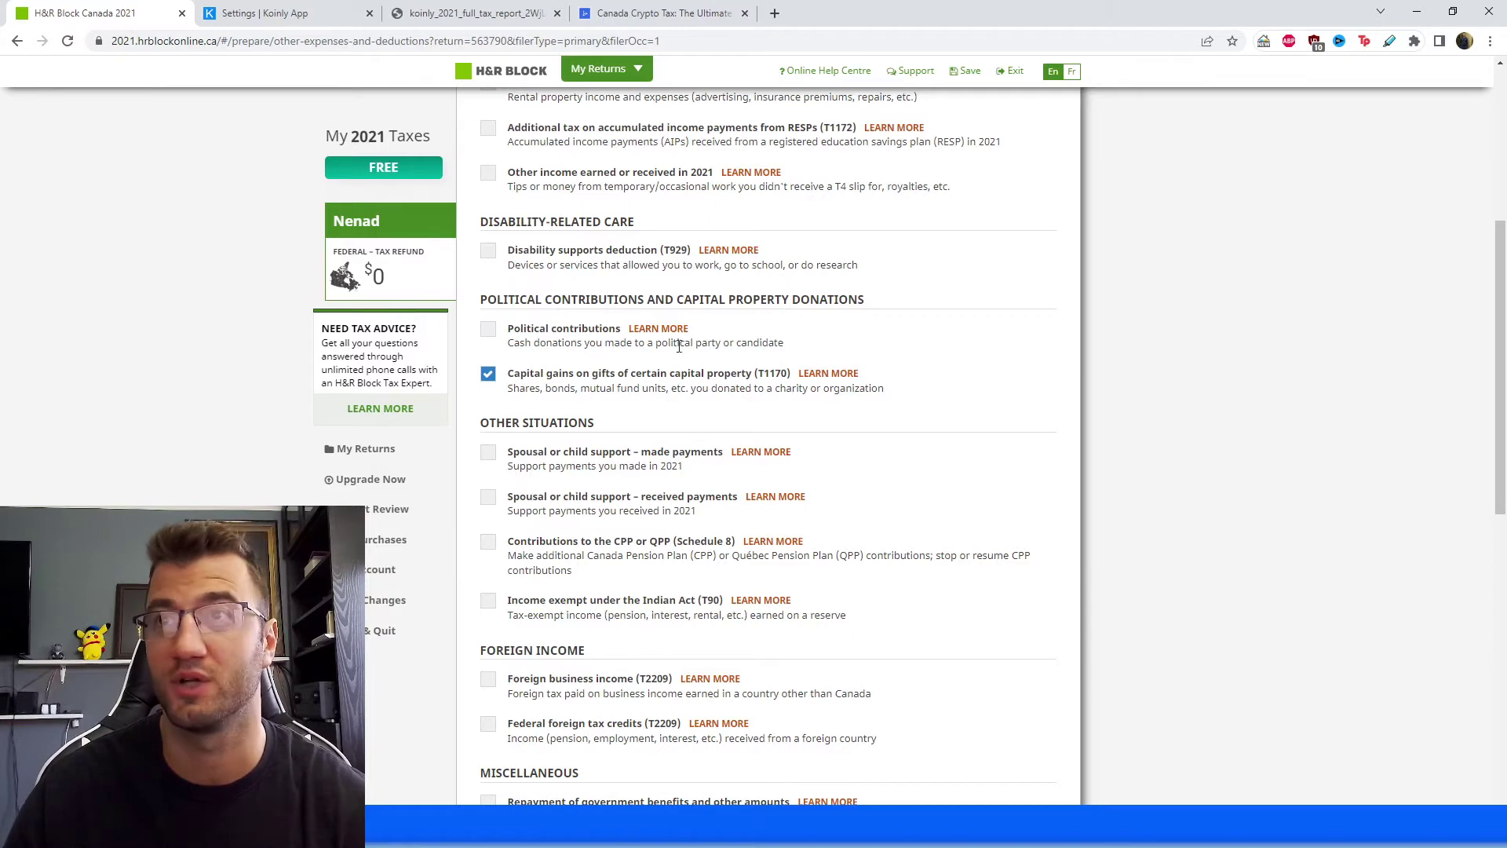
scroll(829, 646, down, 5)
scroll(848, 667, down, 3)
click(1064, 601)
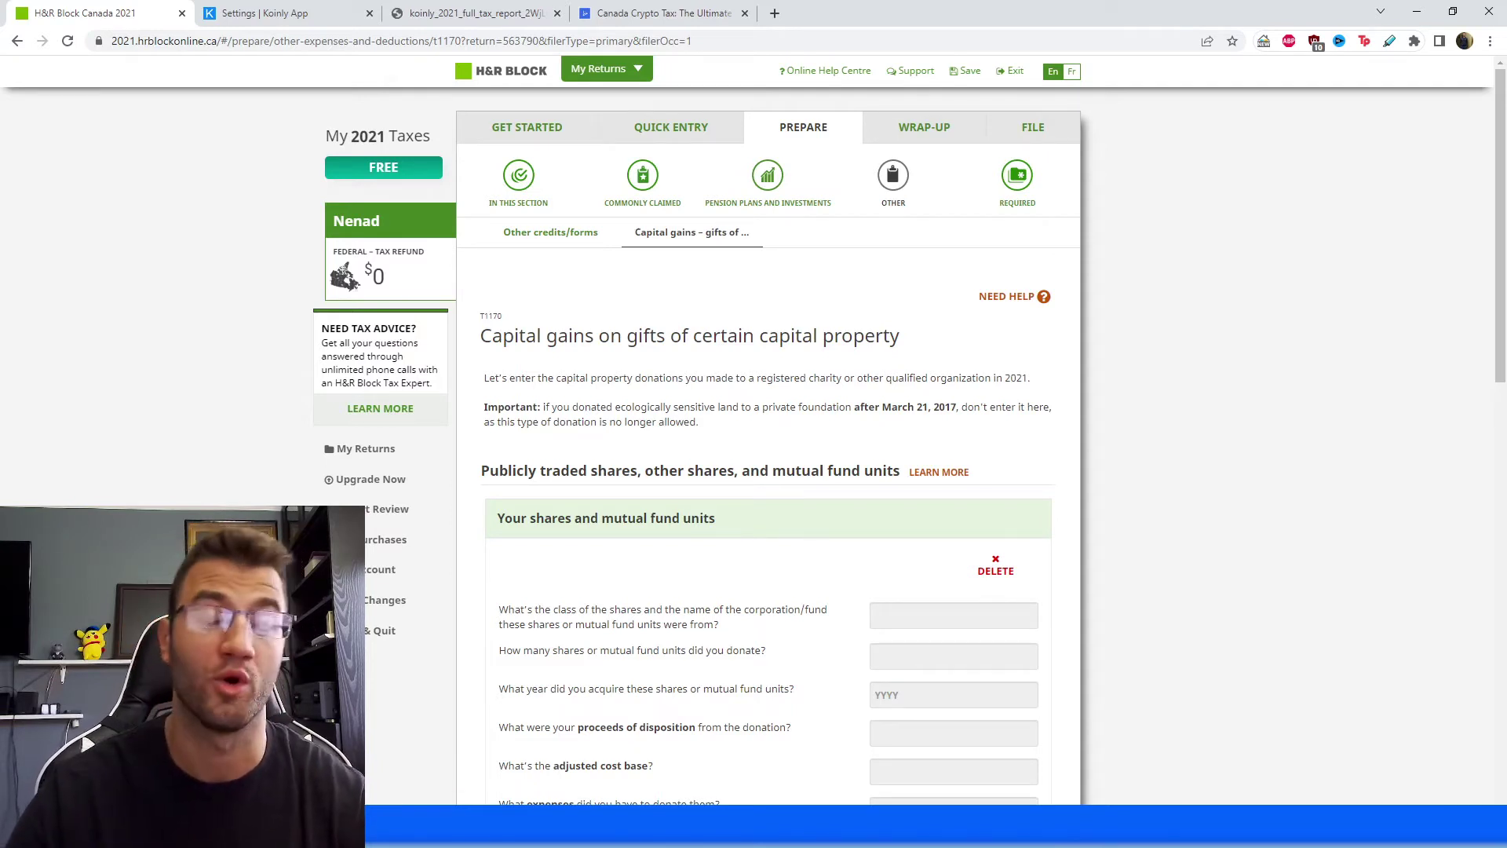
Step: Enter Koinly as the issuer's name under Your bonds and other capital property
scroll(1042, 404, down, 10)
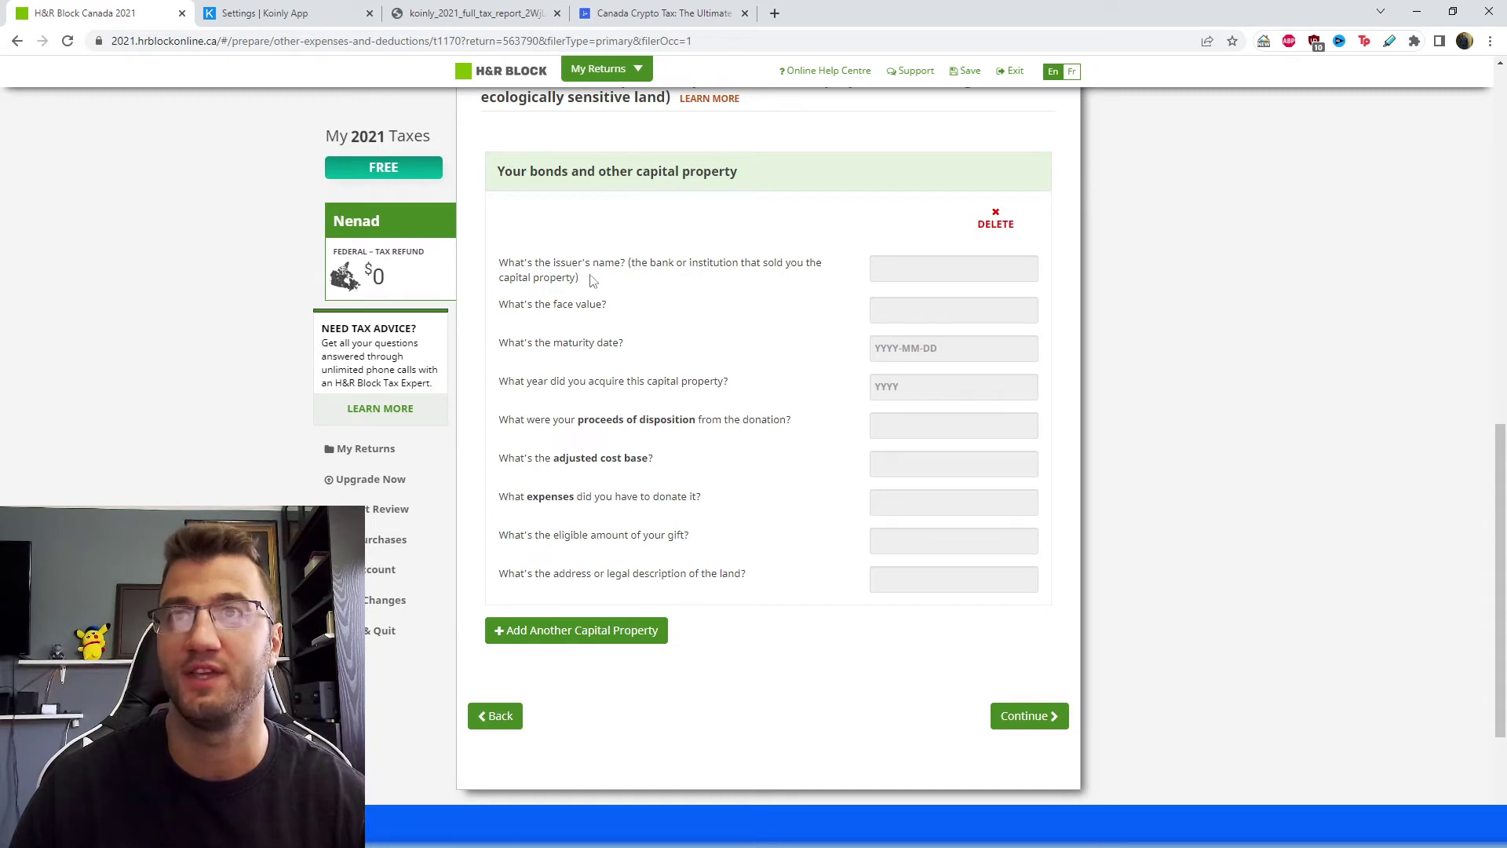
click(905, 274)
text(Koinly)
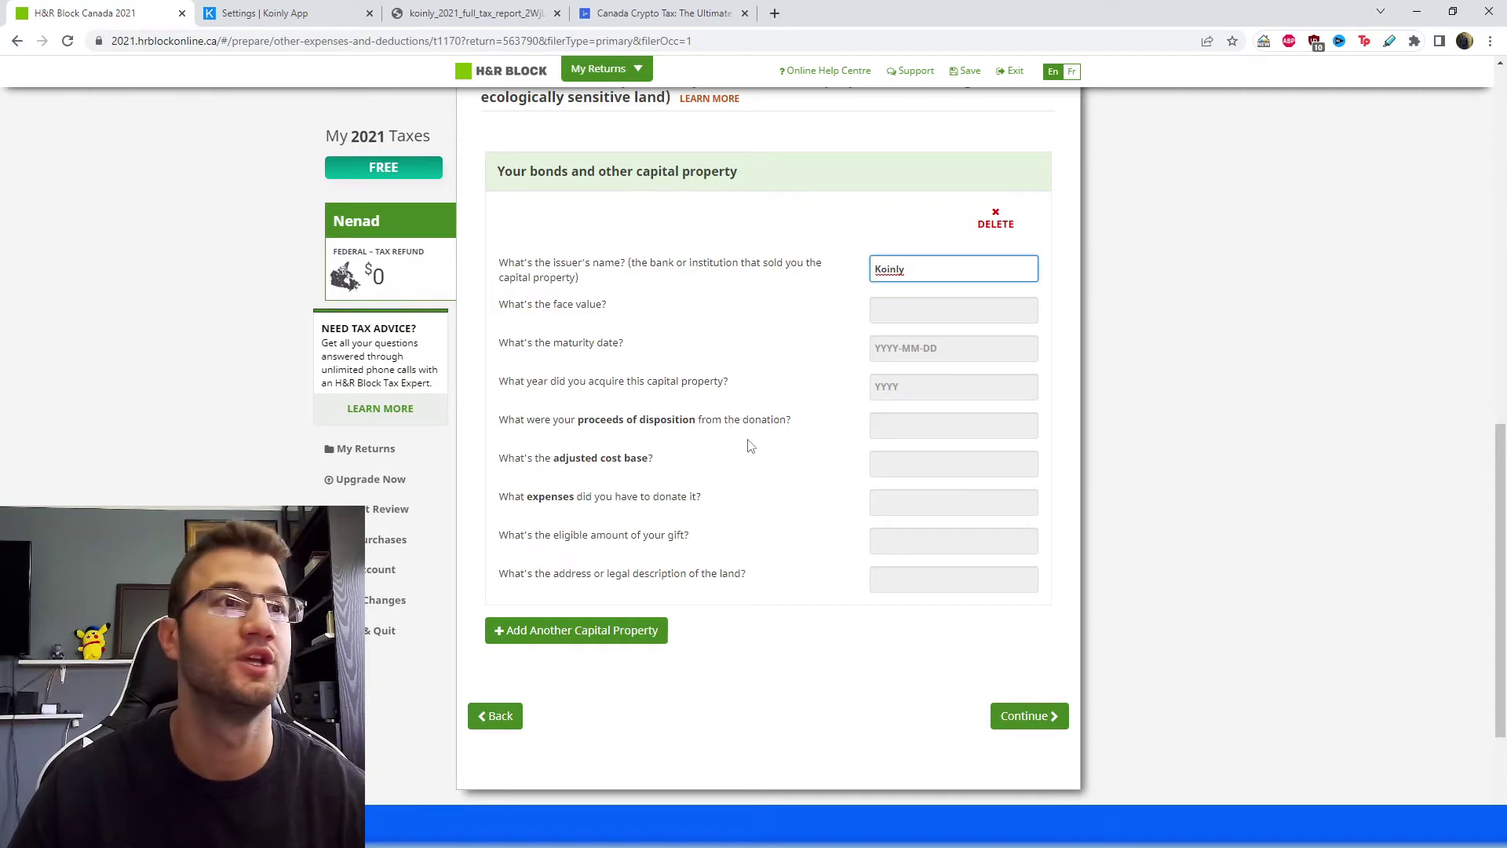
Step: In the Koinly PDF, select the $24,383.84 Proceeds from sales figure
click(475, 13)
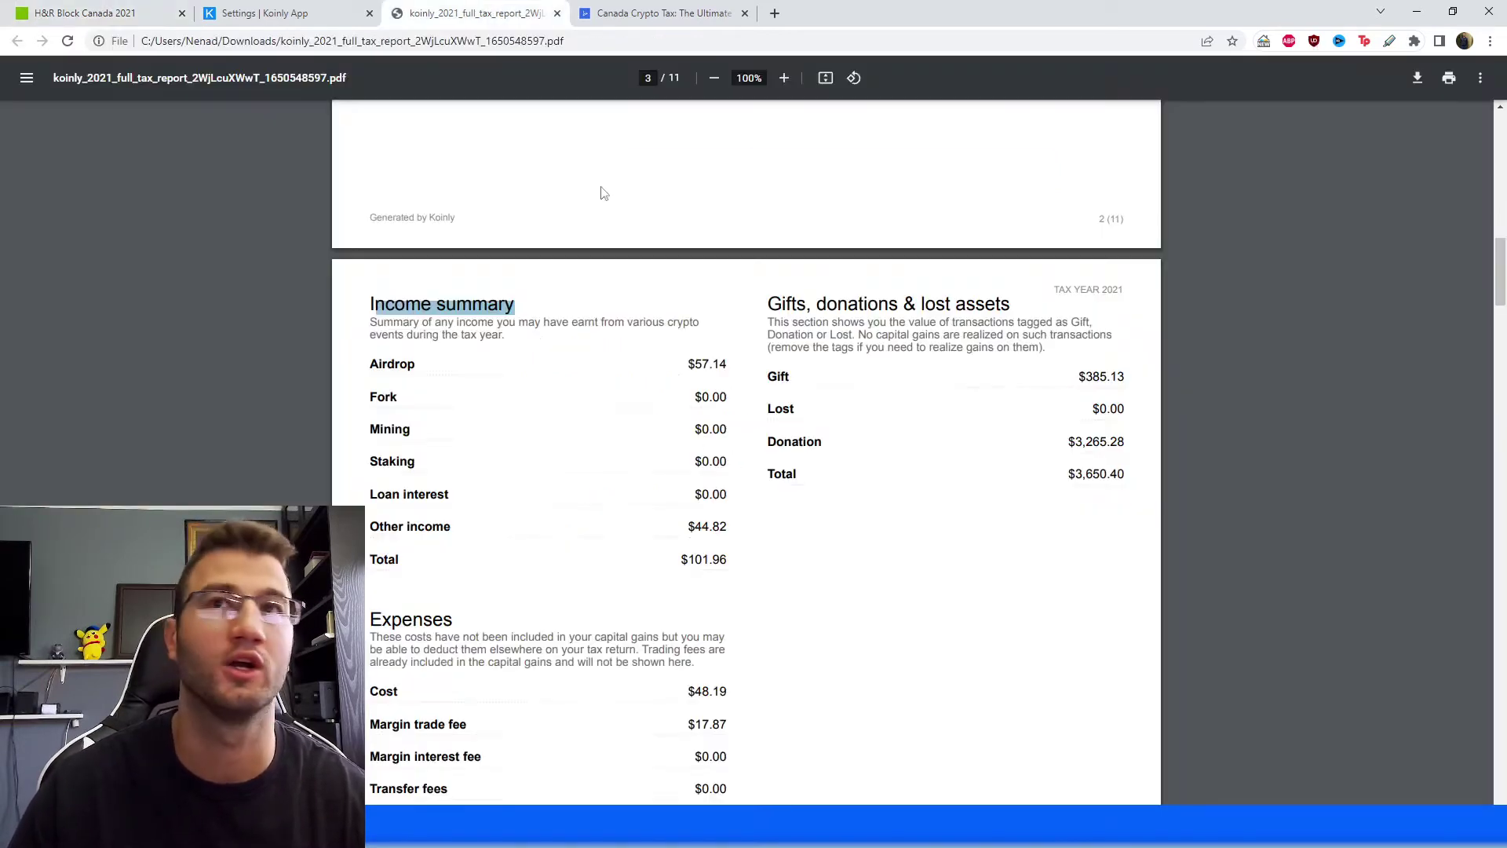
click(585, 597)
scroll(581, 617, up, 10)
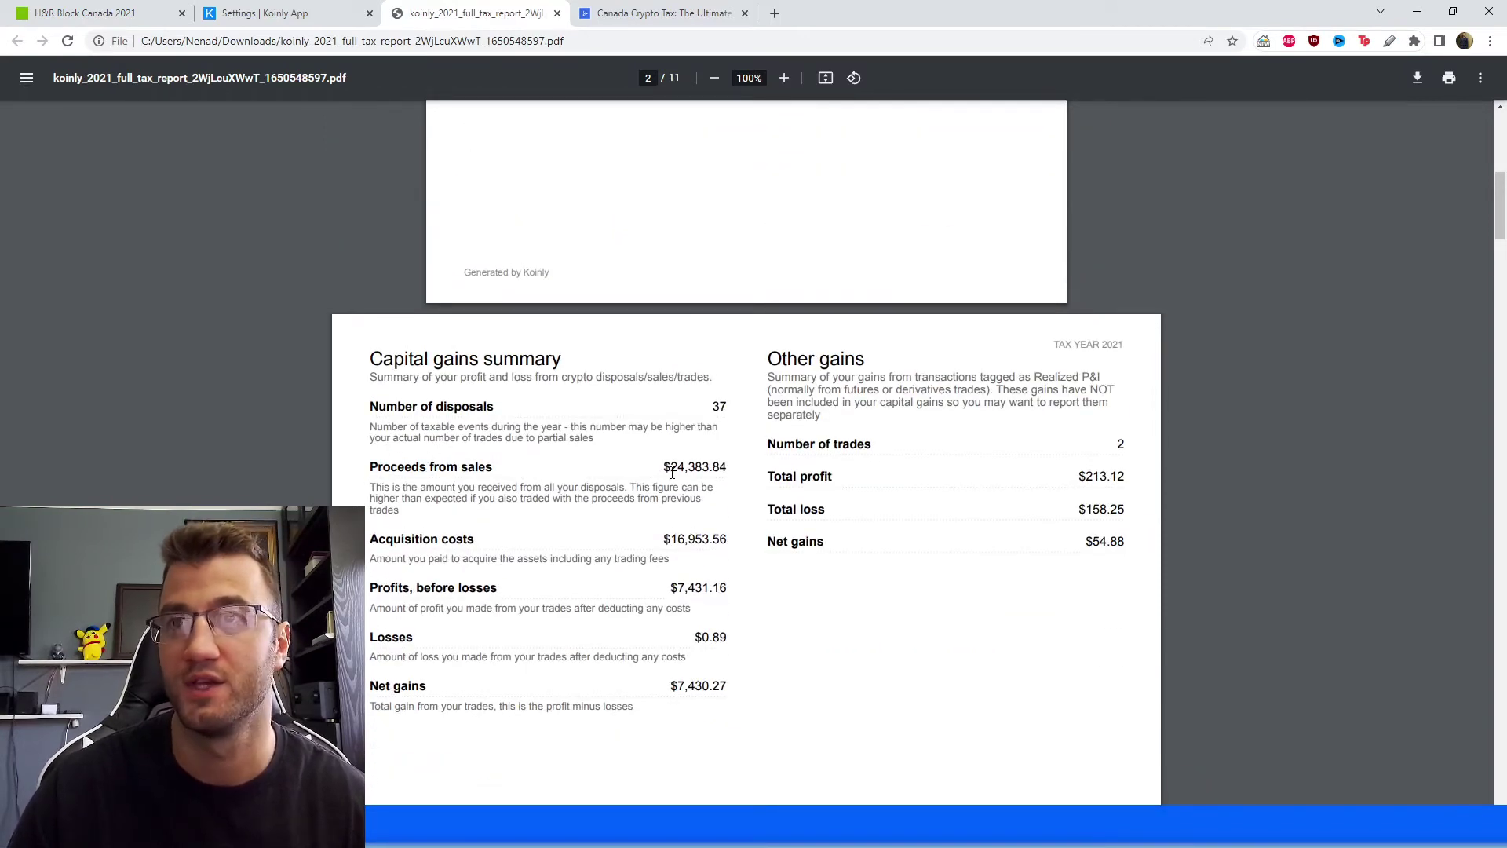
drag(665, 470, 724, 469)
key(ctrl+c)
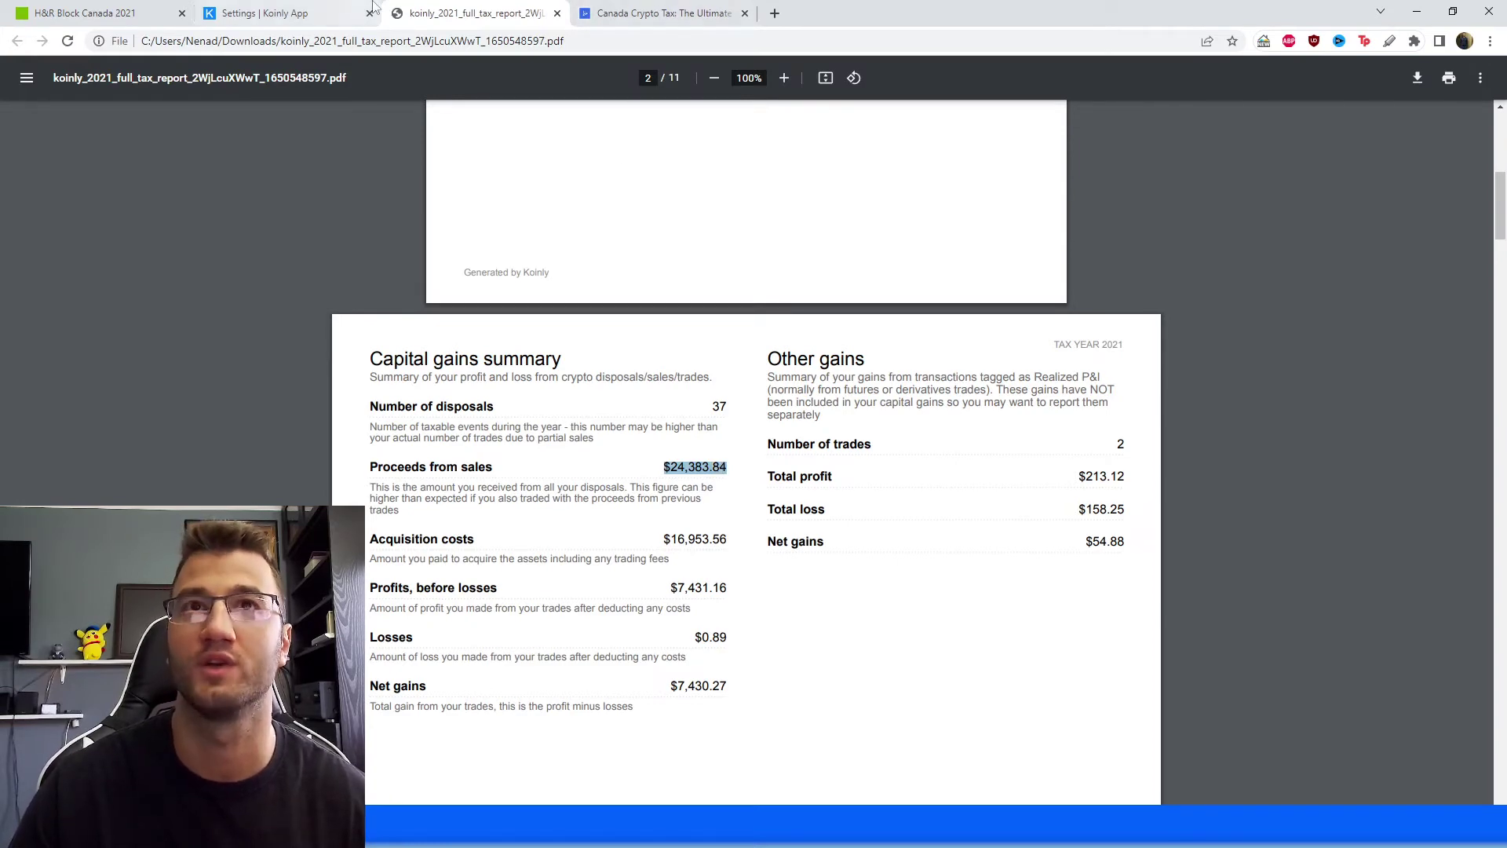
Step: Enter 24,383.84 as the Koinly property's proceeds of disposition, removing the pasted $ sign
click(93, 11)
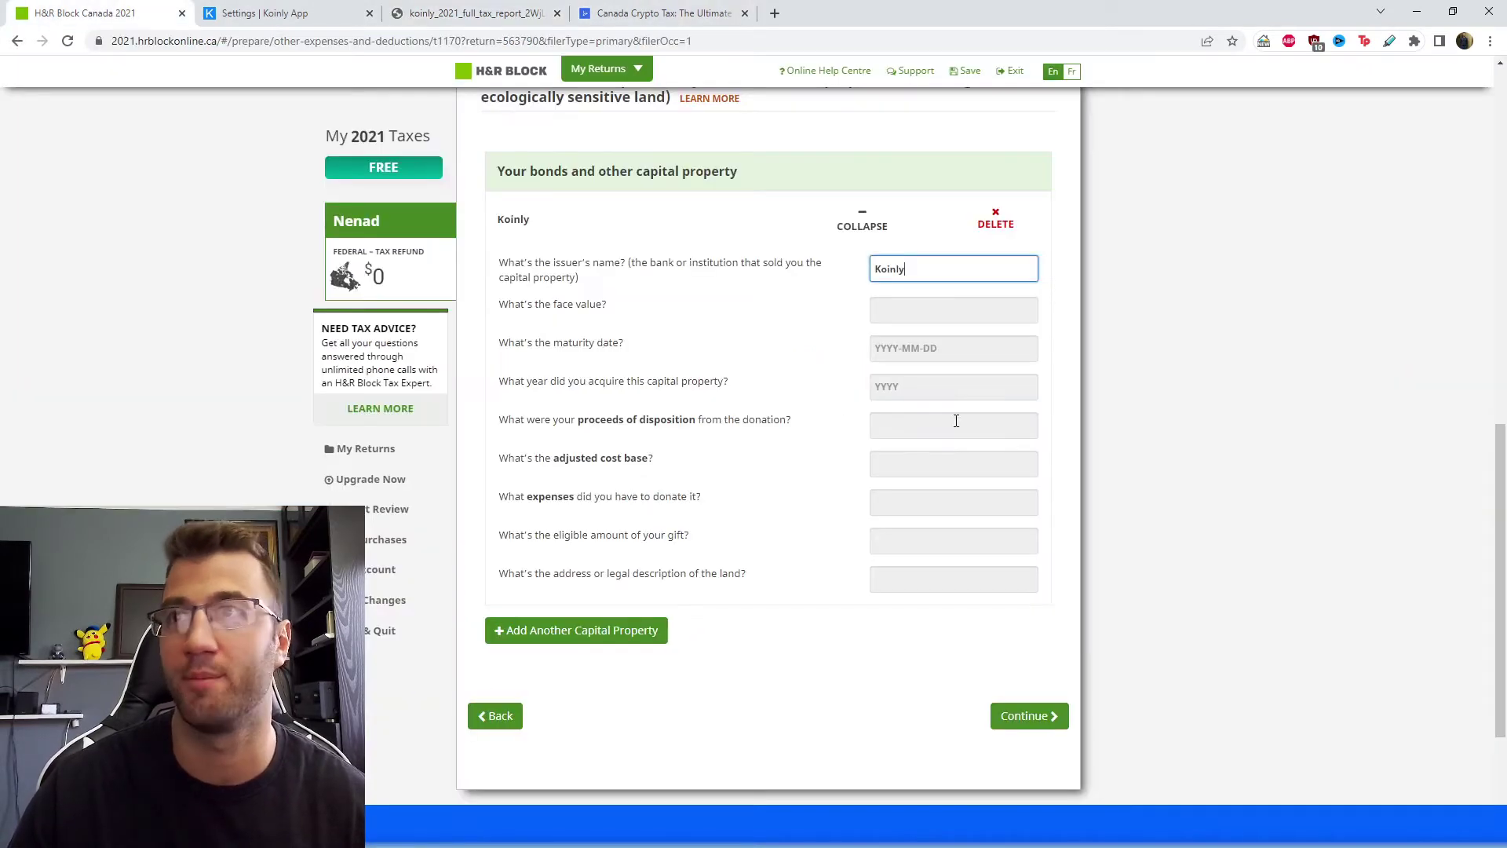
click(915, 428)
key(ctrl+v)
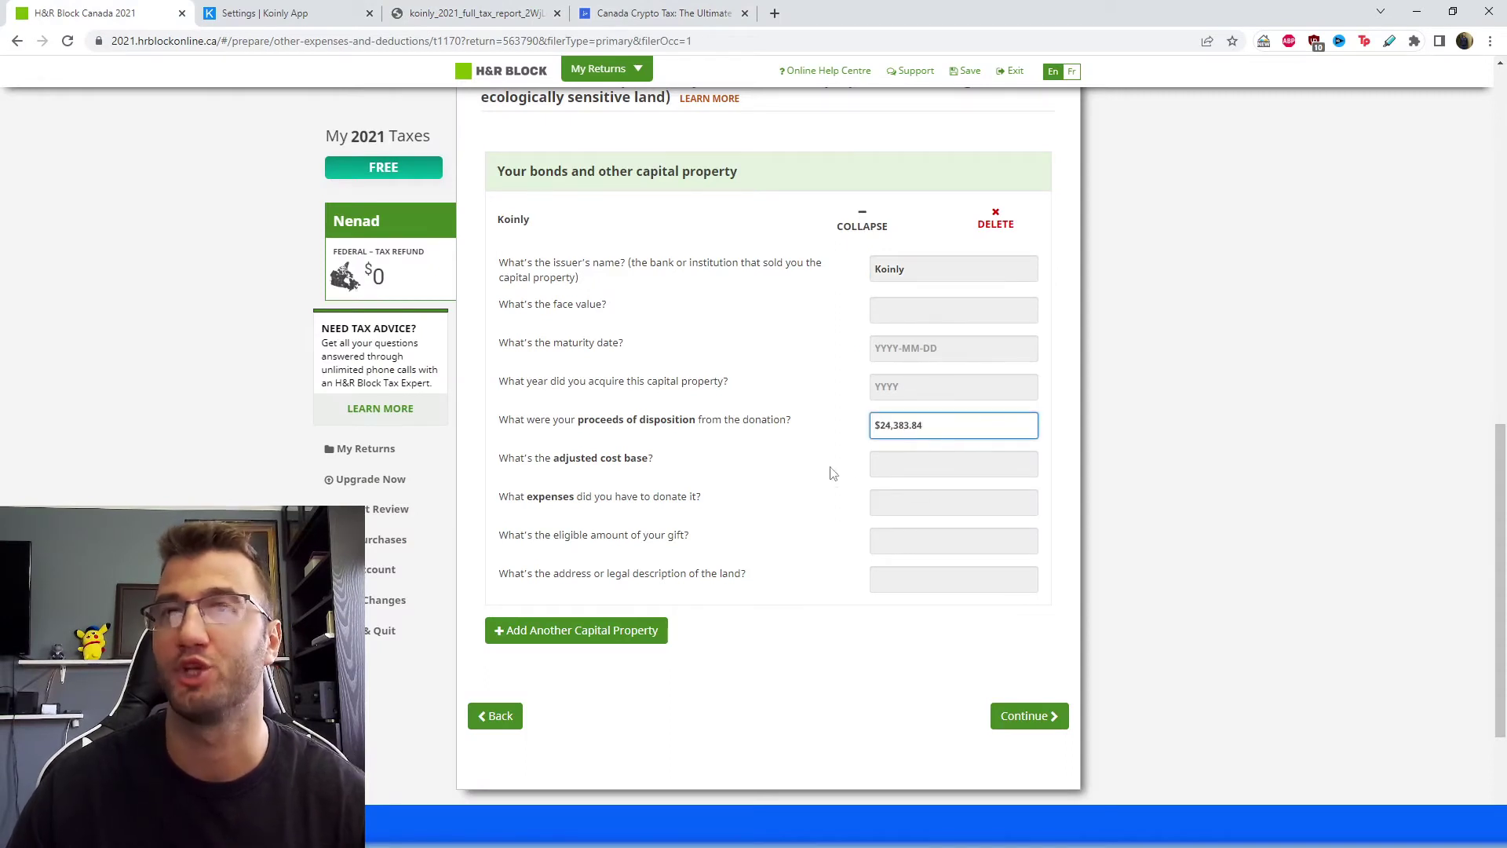
click(901, 487)
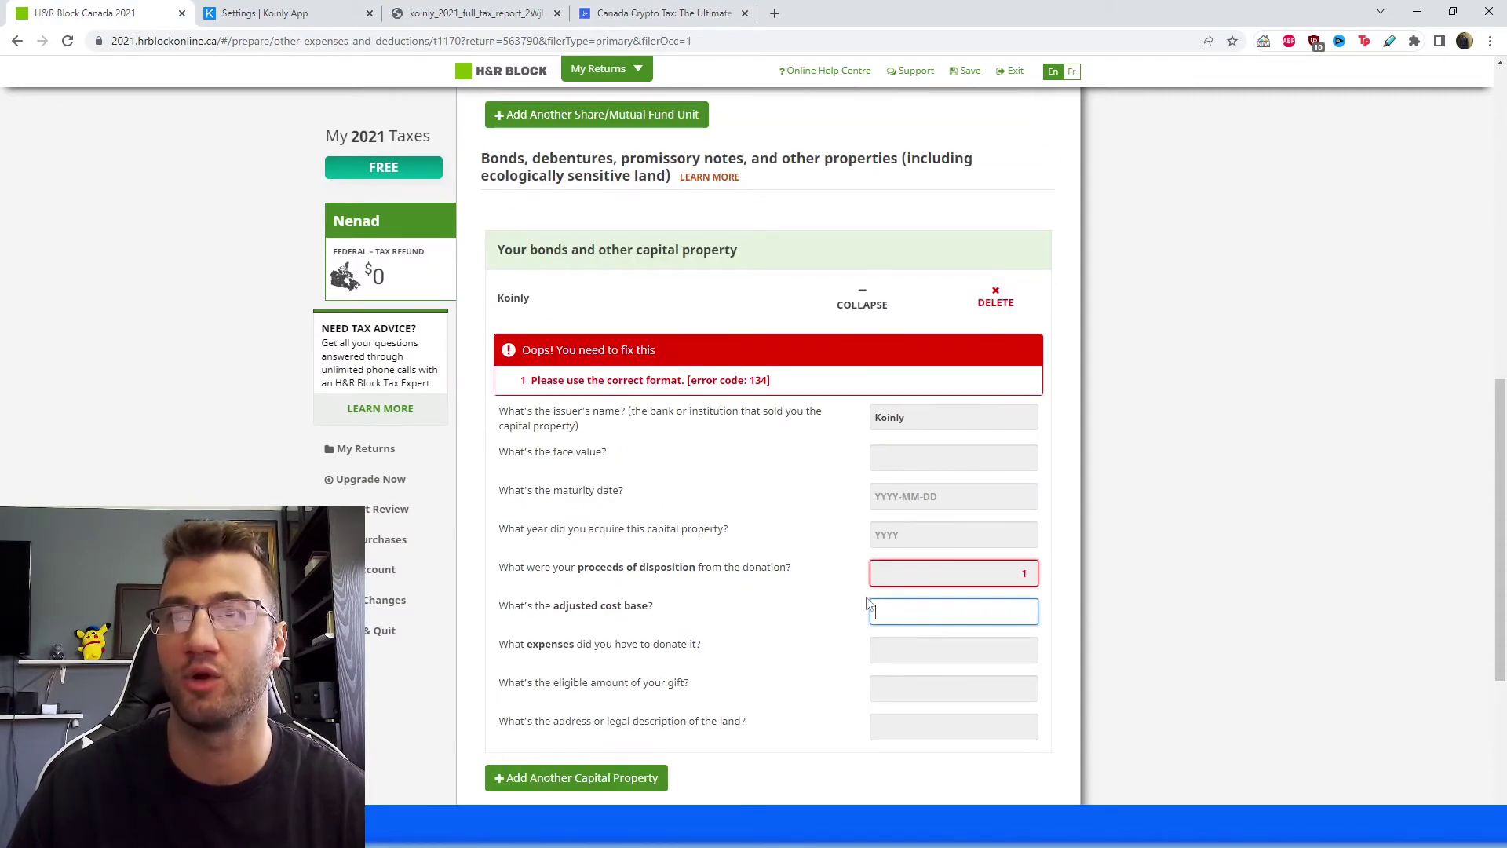
click(912, 613)
key(ctrl+v)
key(BackSpace)
click(1045, 626)
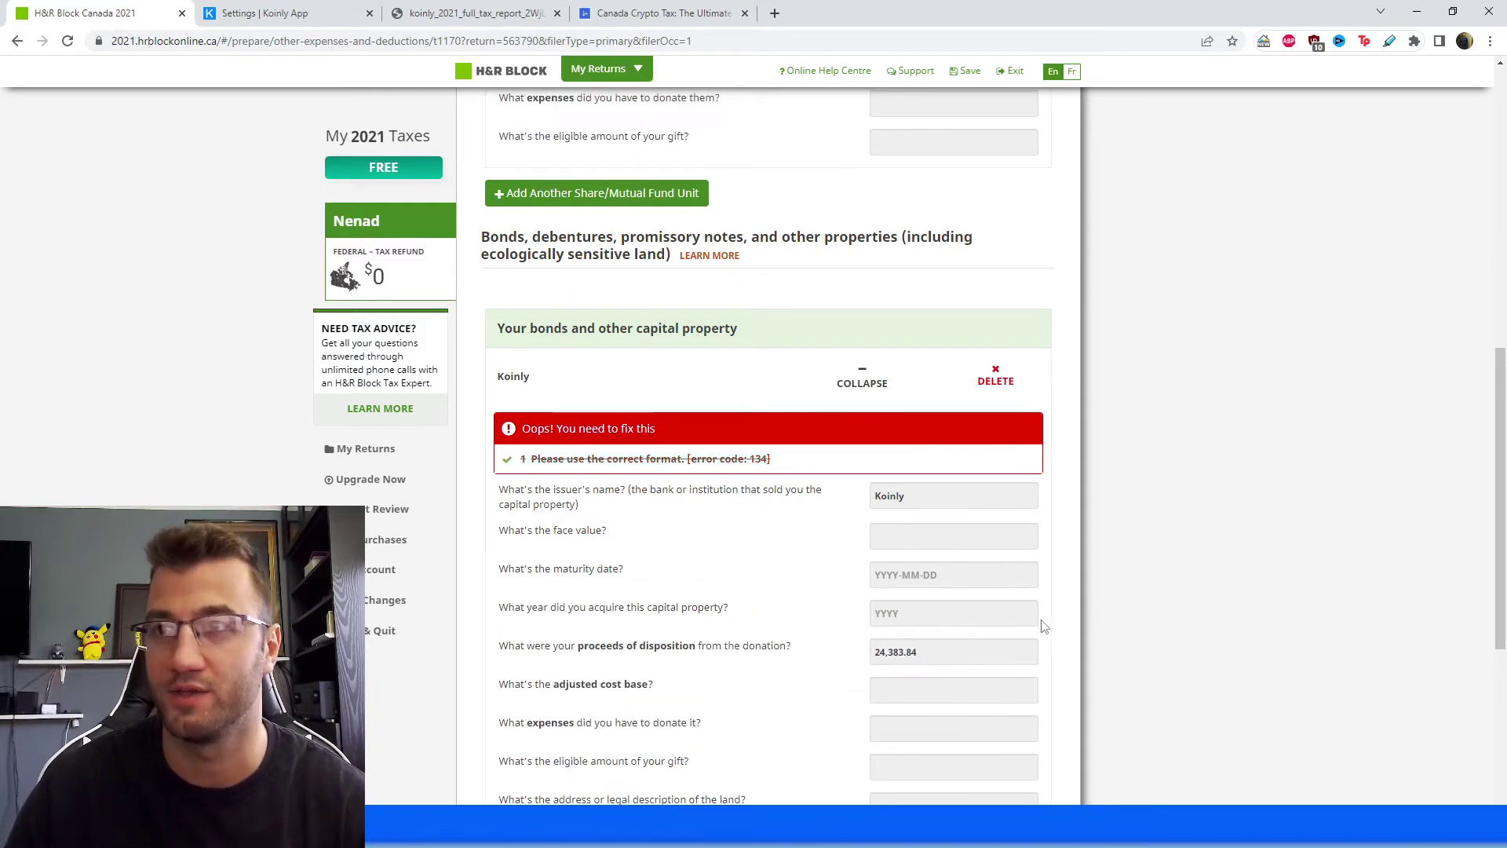
scroll(898, 673, down, 2)
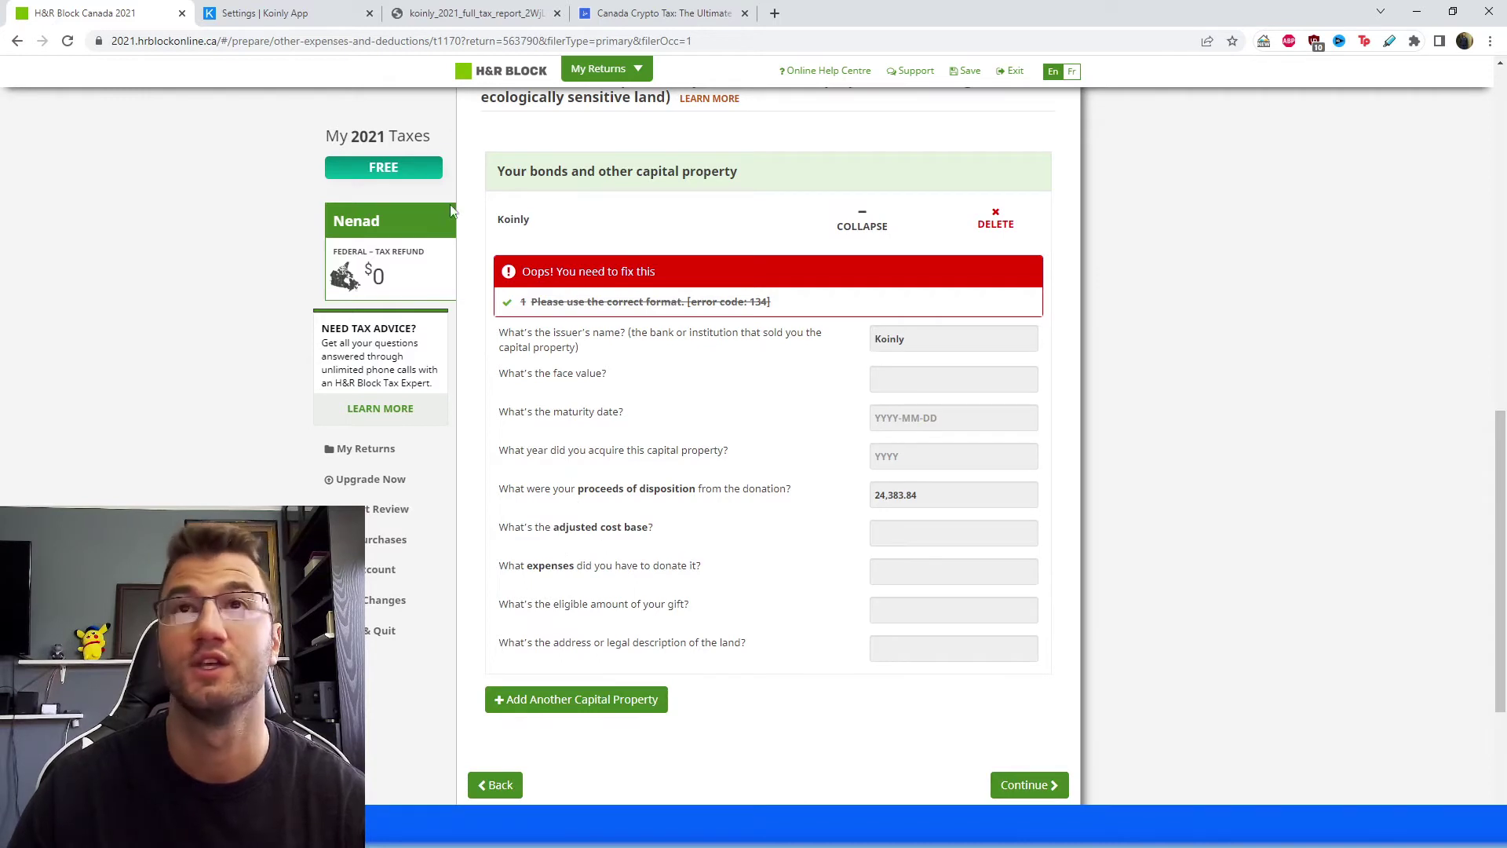
click(475, 13)
Step: Select the $16,953.56 acquisition costs figure in the Koinly capital gains summary
scroll(591, 450, down, 2)
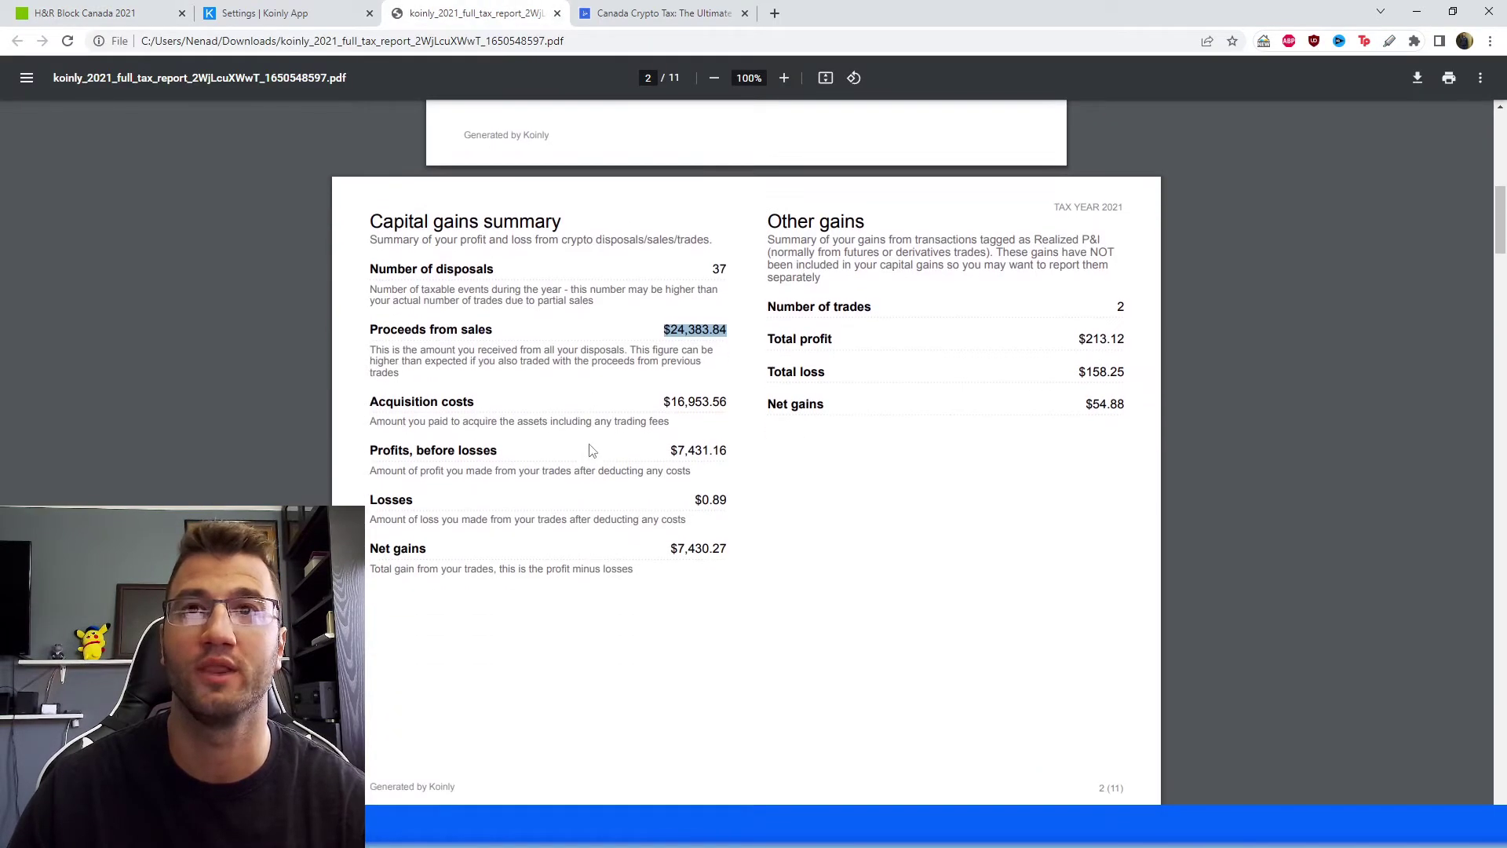
scroll(591, 450, down, 2)
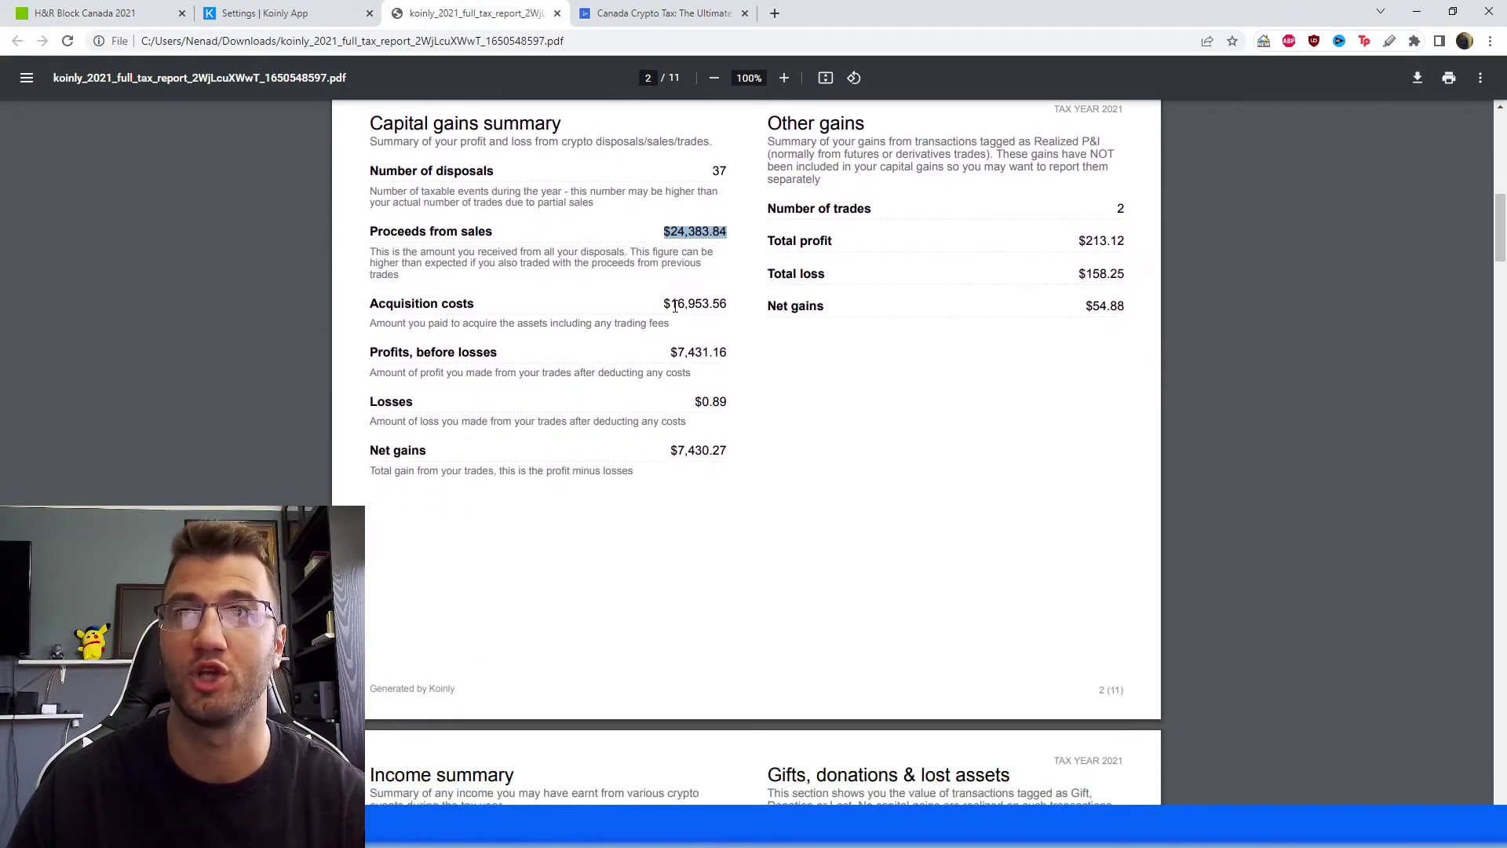
drag(672, 305, 727, 302)
key(ctrl+c)
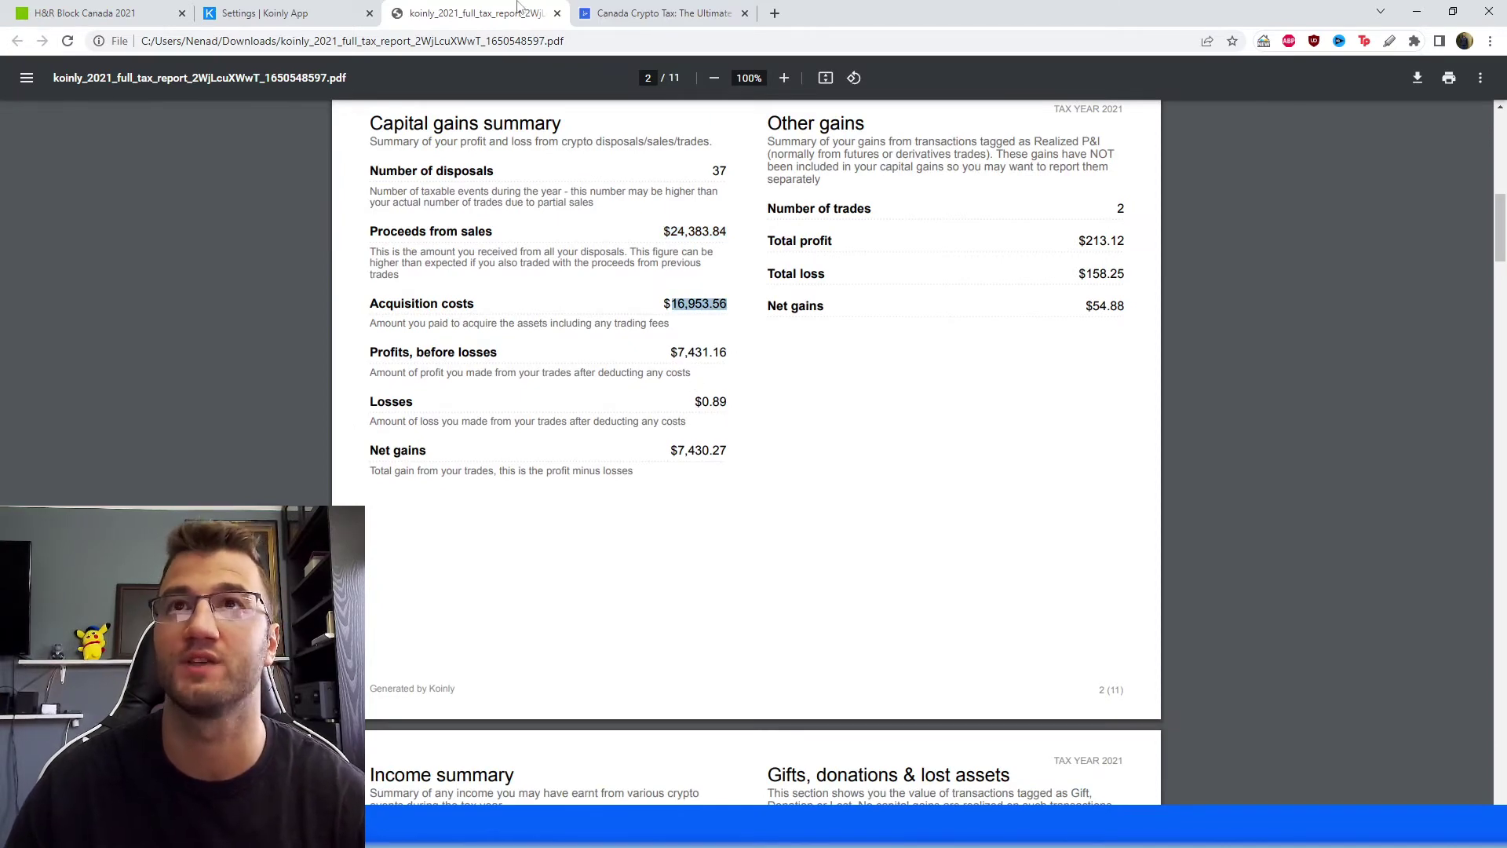
click(59, 12)
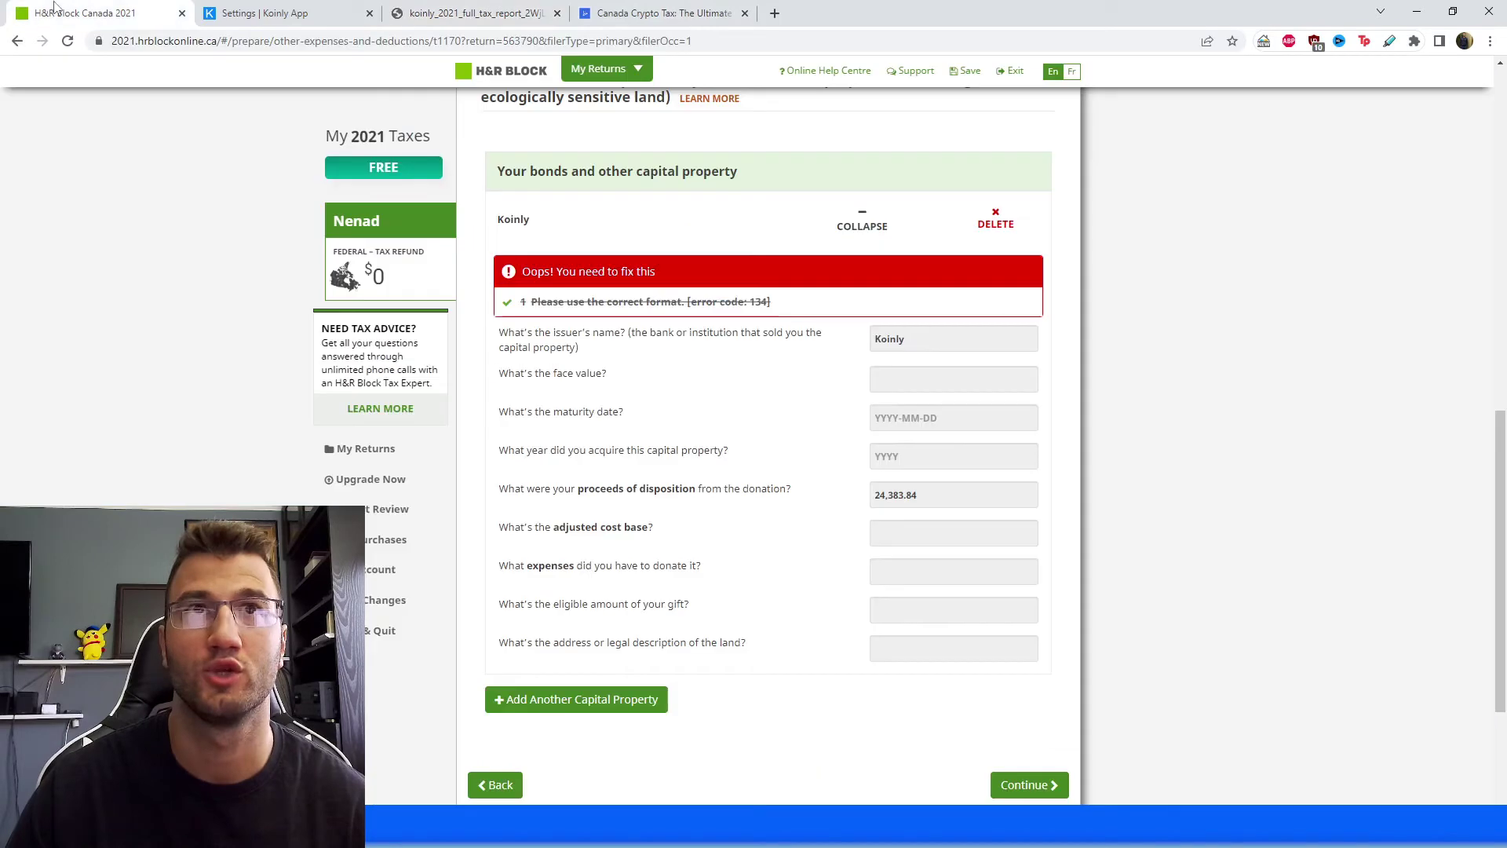
Step: Paste 16,953.56 as the adjusted cost base, then add a second capital property entry
click(929, 540)
key(ctrl+v)
click(903, 645)
scroll(915, 628, down, 2)
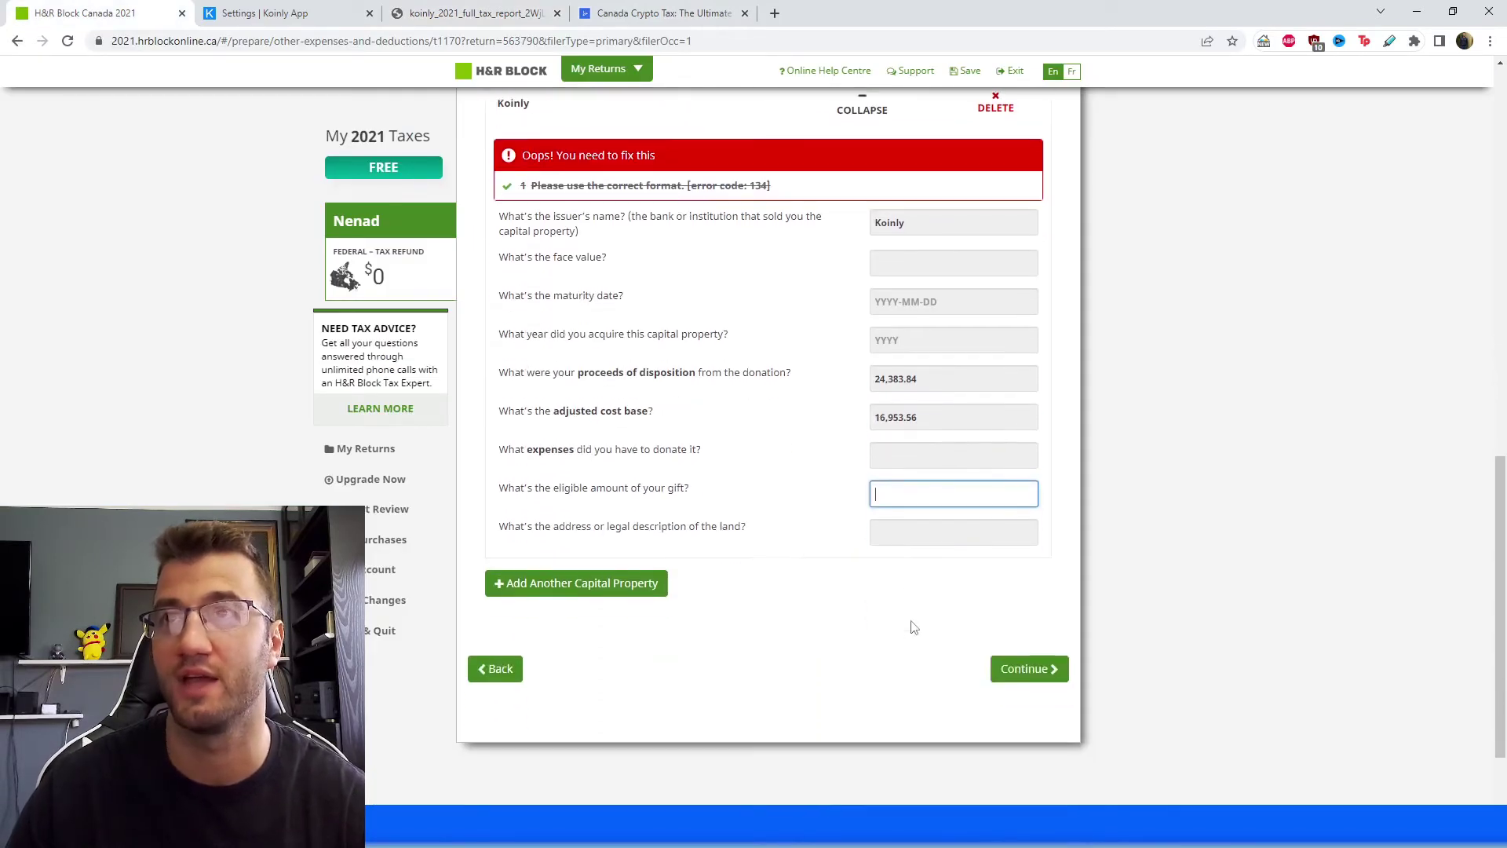
click(861, 538)
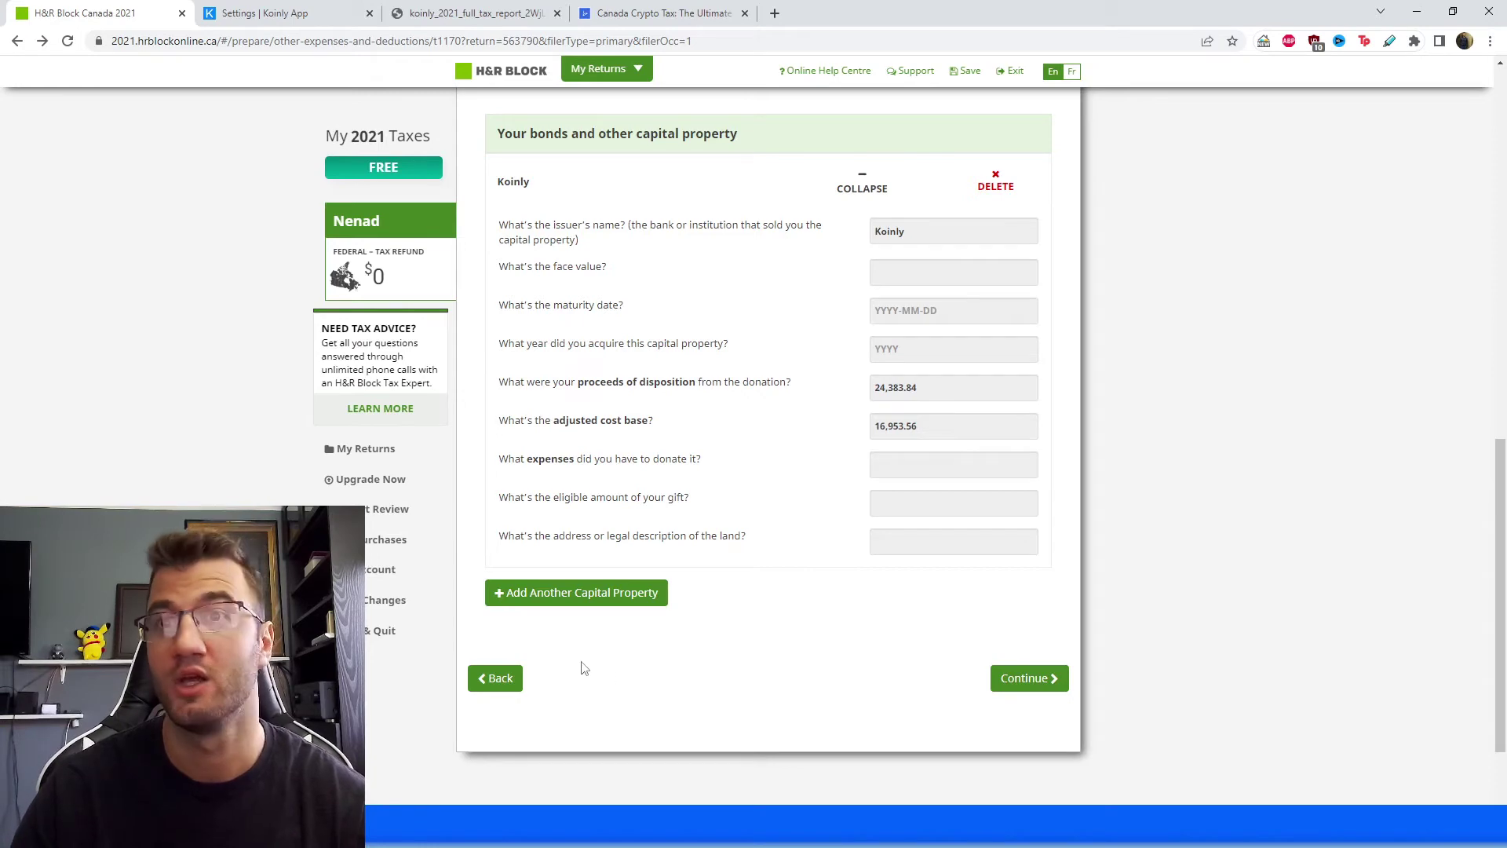
click(534, 592)
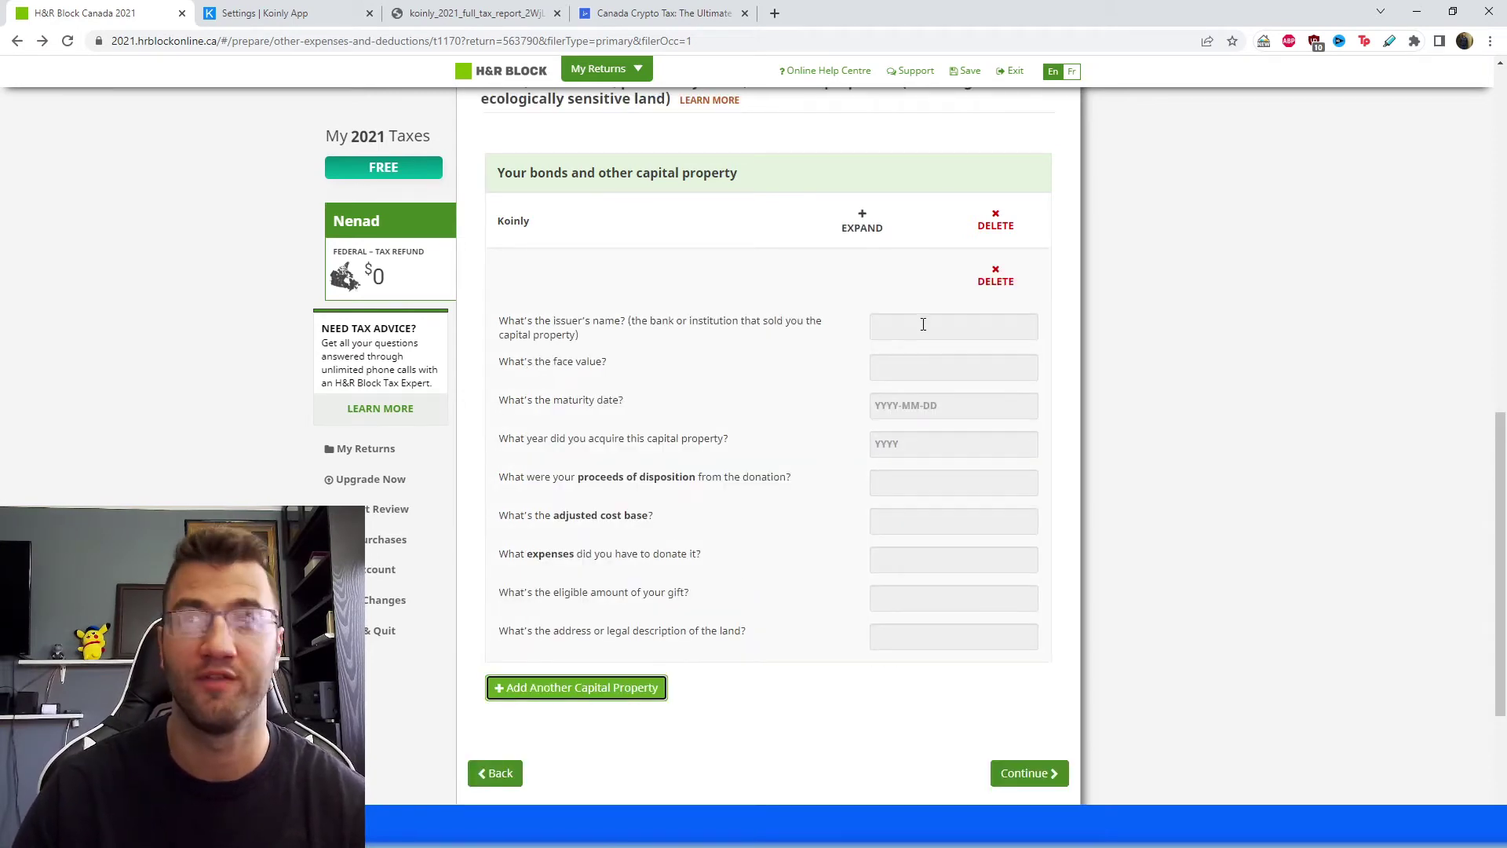
Step: Name the second capital property's issuer 'Koinly' and move to its adjusted cost base field
click(923, 323)
text(Koinly)
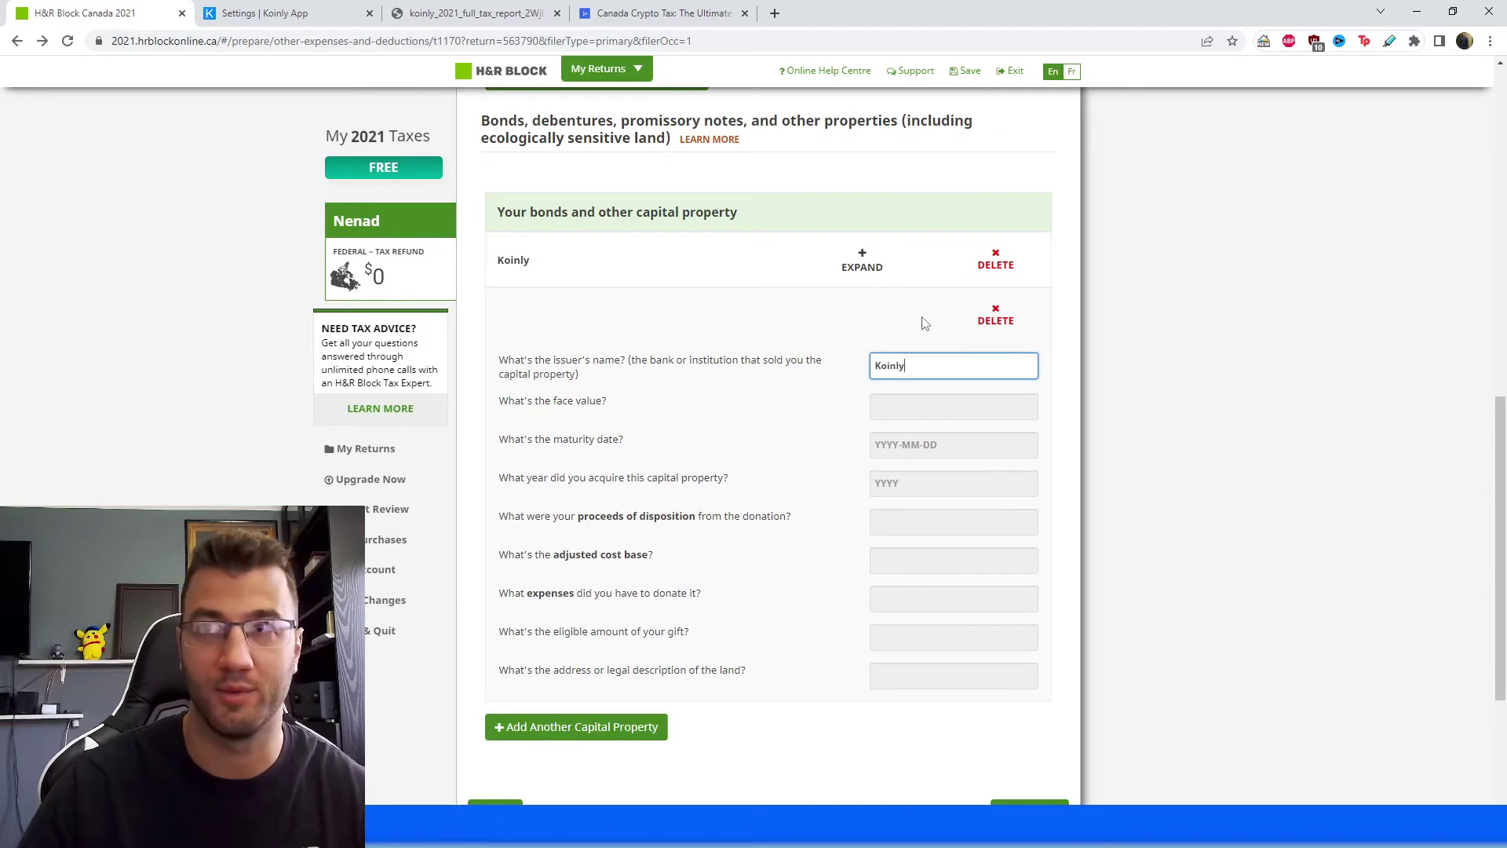
scroll(924, 323, down, 1)
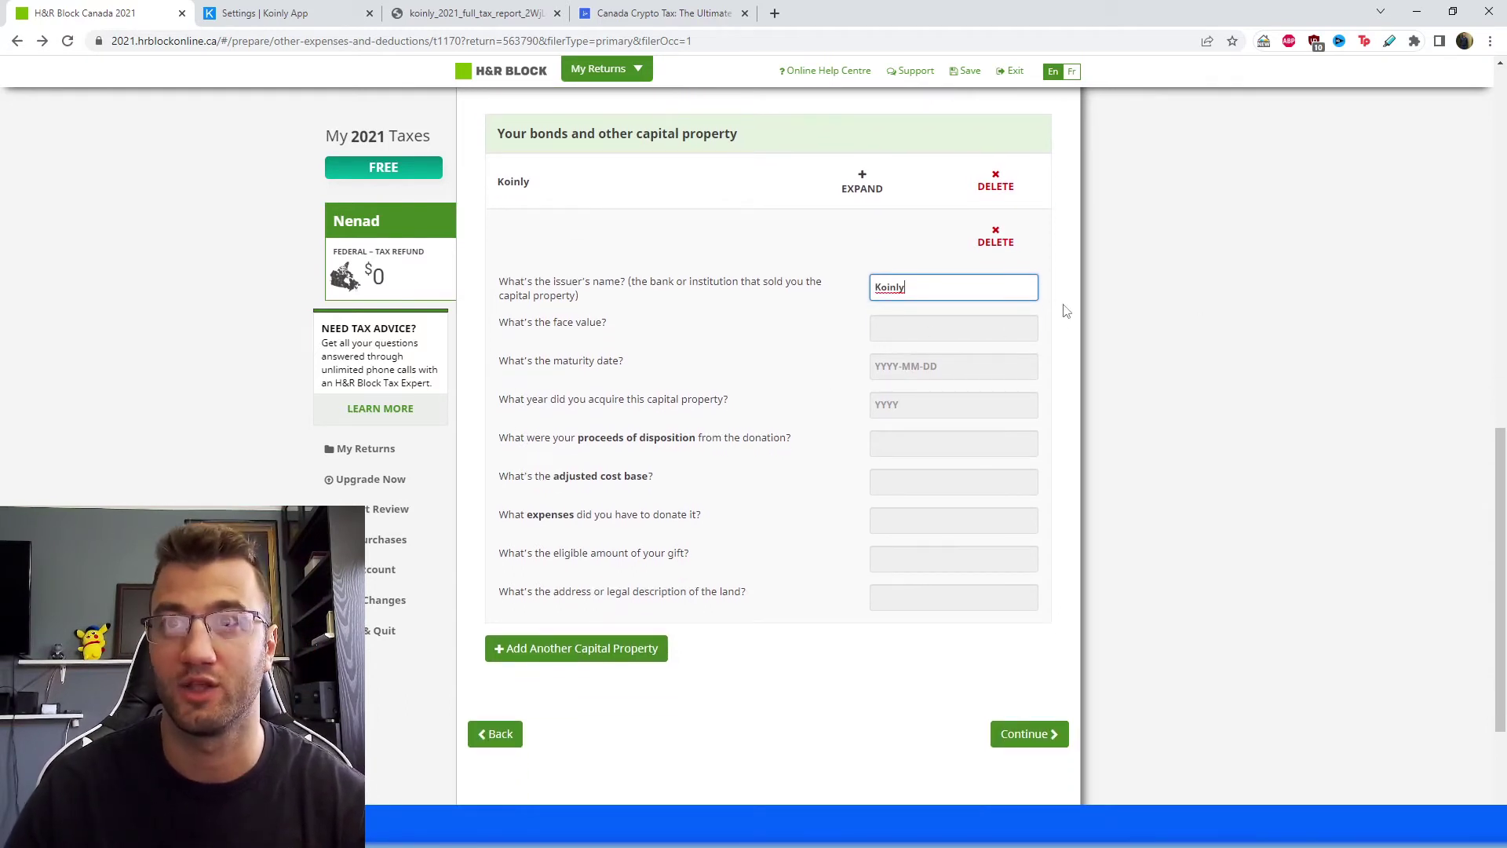
scroll(811, 388, down, 1)
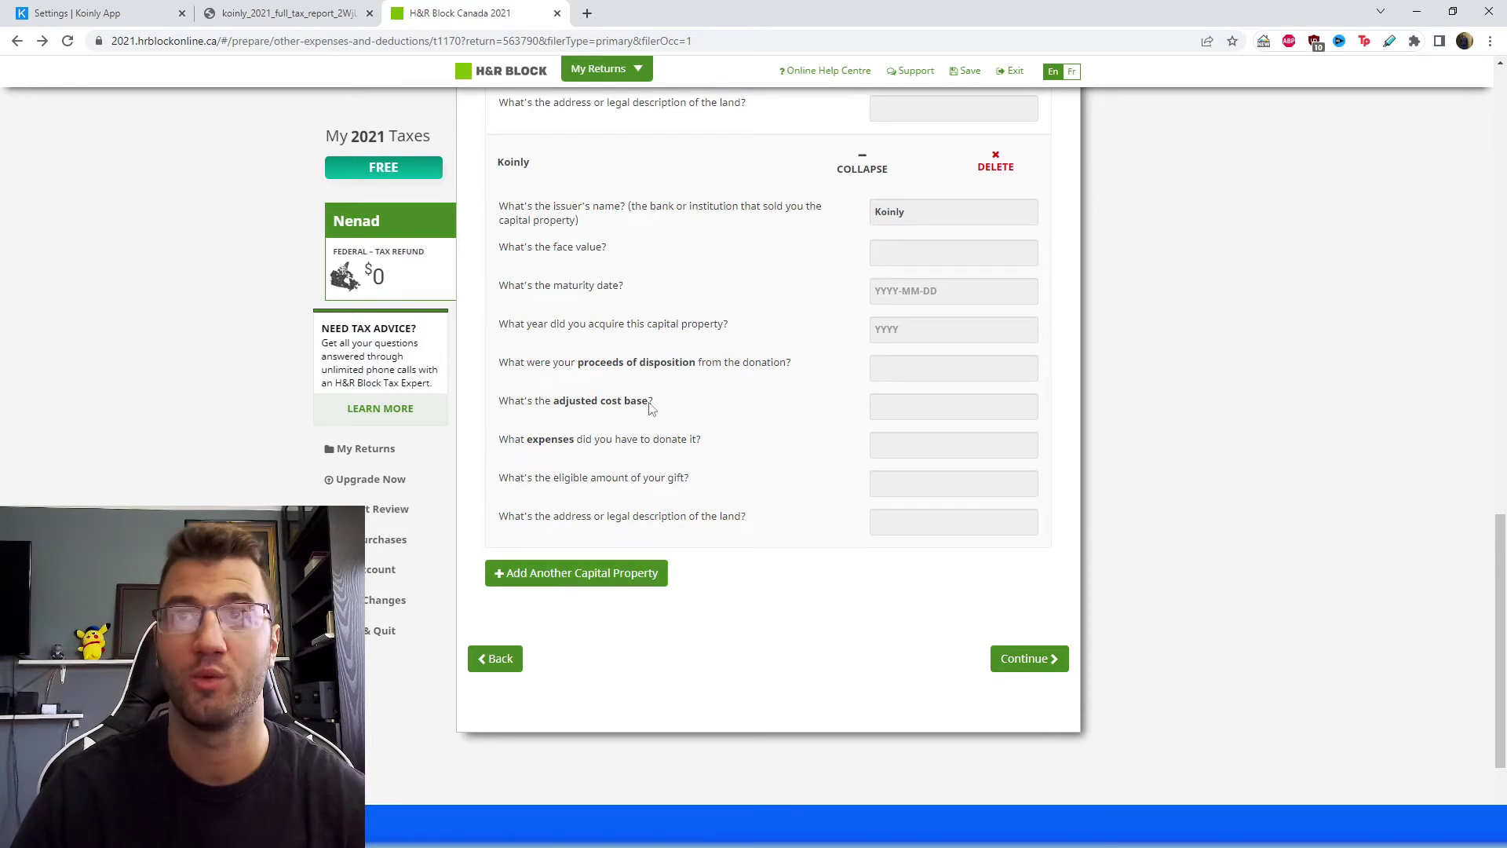
click(902, 365)
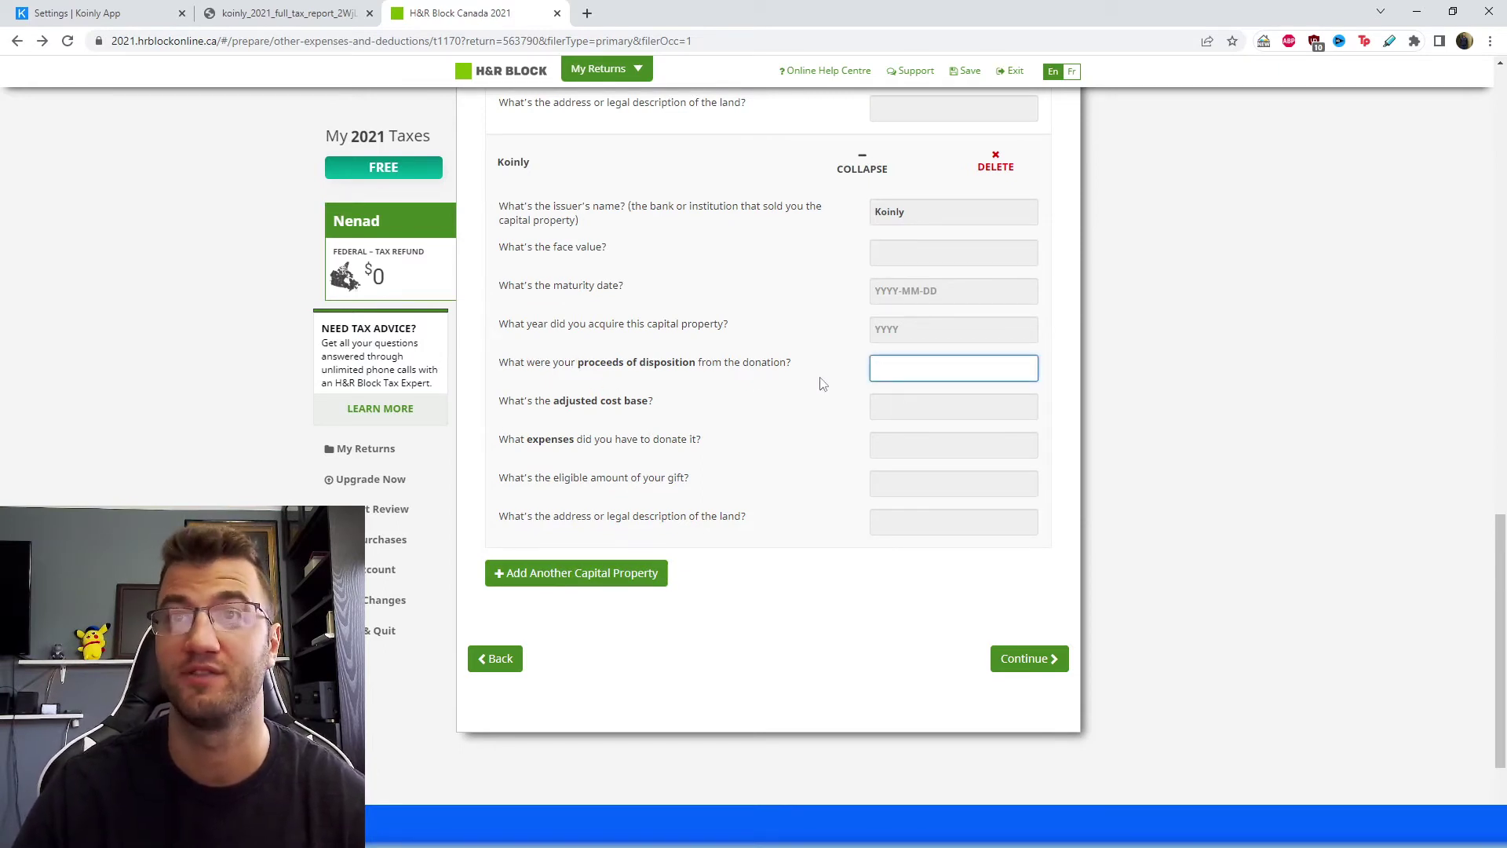
key(Tab)
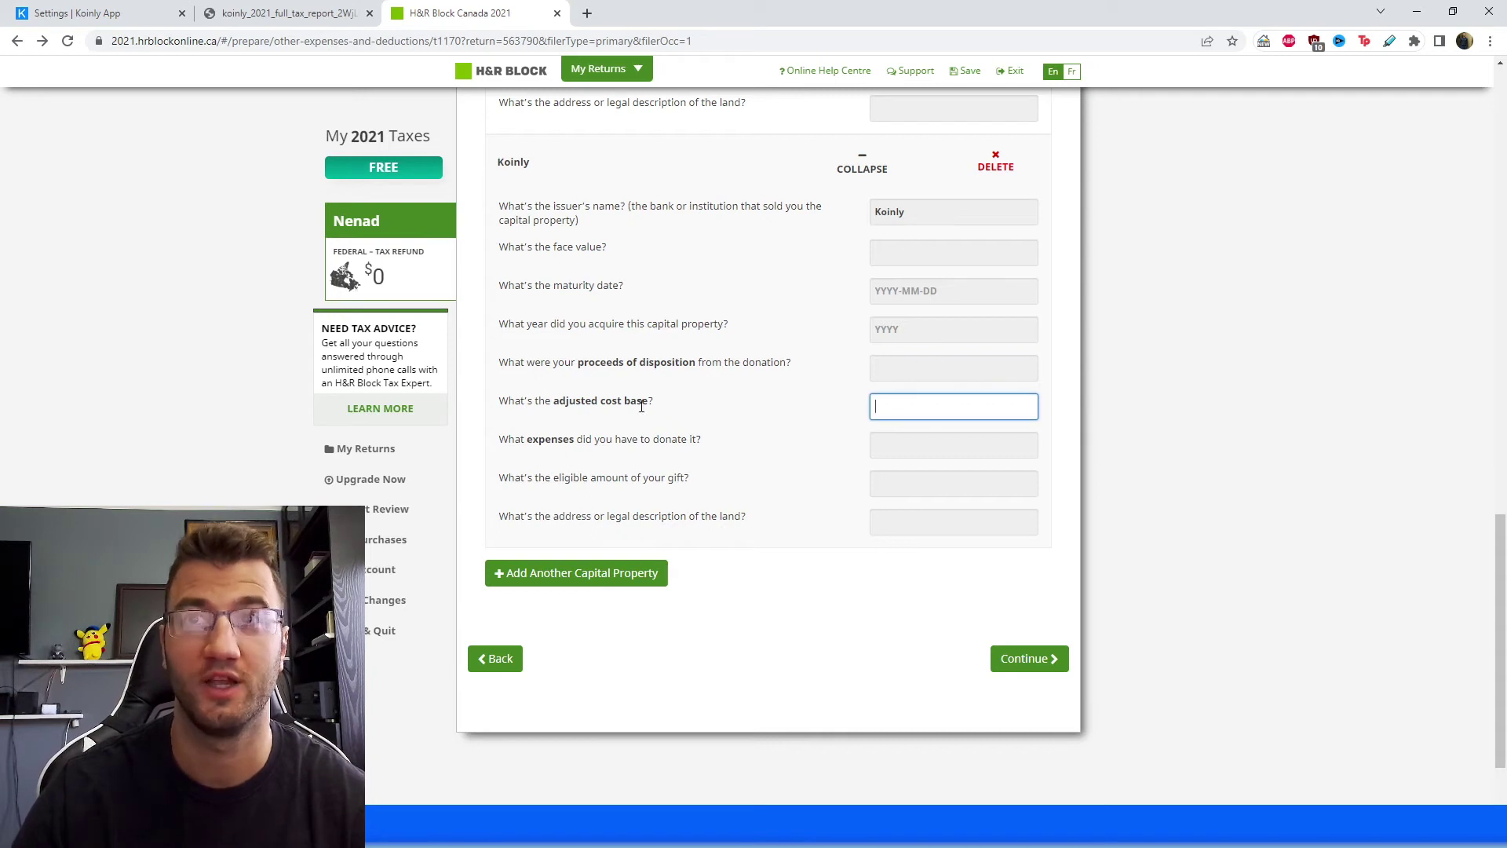
click(268, 9)
scroll(917, 483, up, 1)
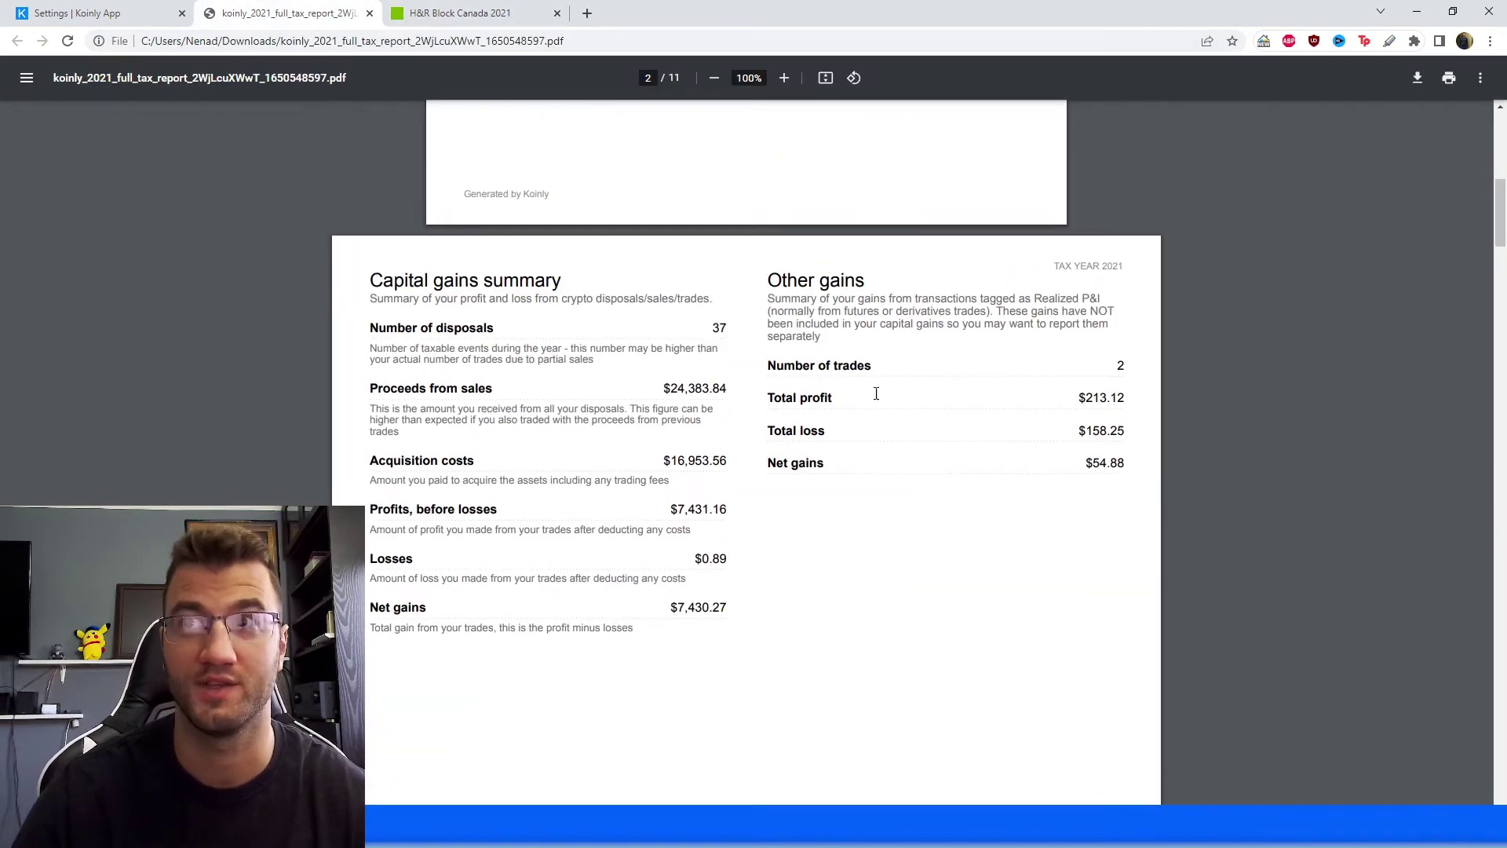
Step: Select the $158.25 Other gains total loss in the Koinly report for the second property
drag(867, 282, 751, 293)
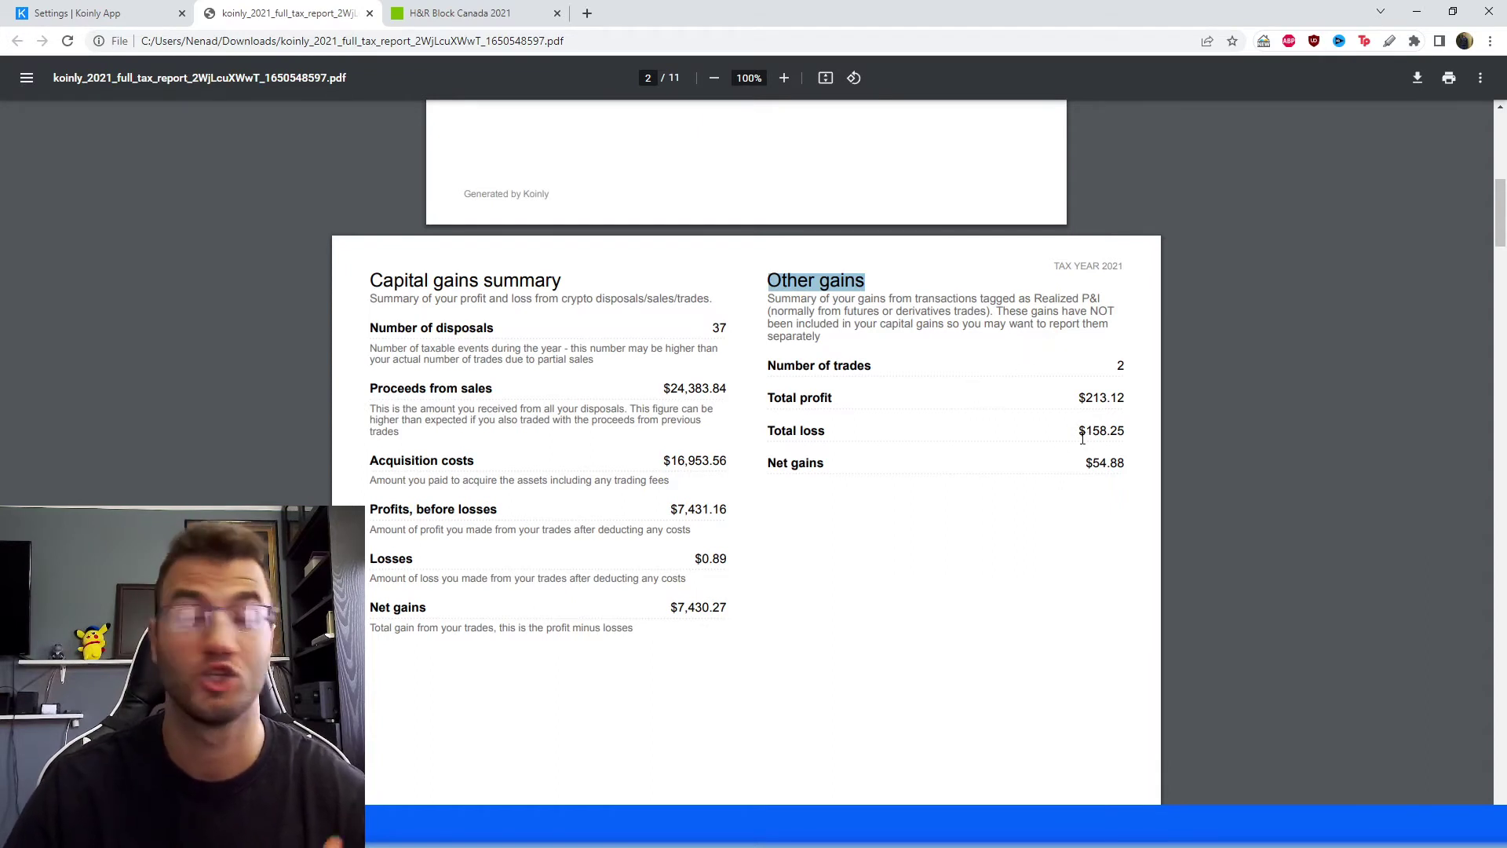
drag(1086, 431, 1129, 430)
key(ctrl+c)
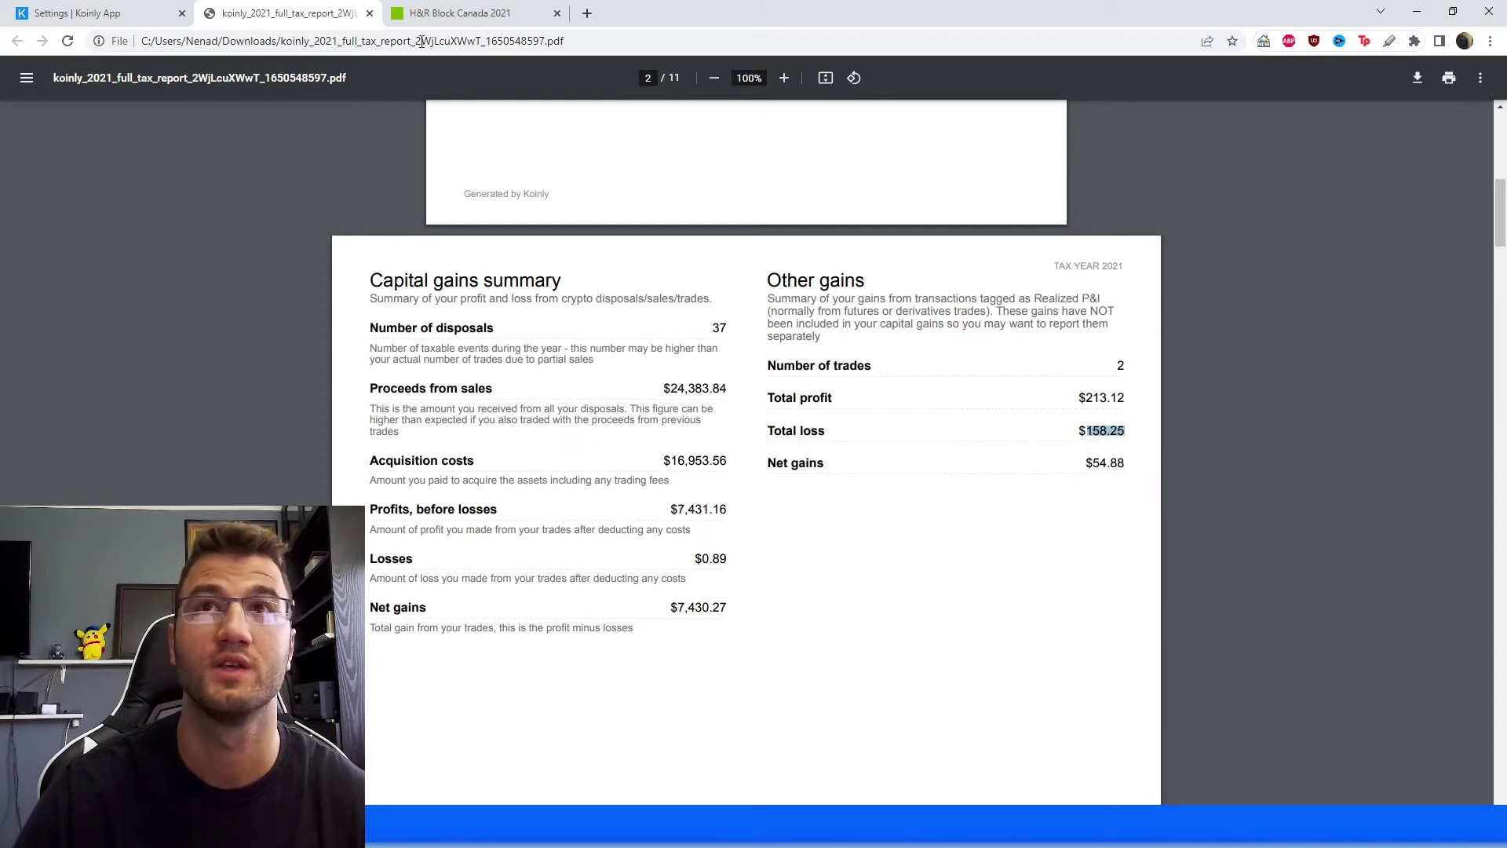
click(490, 9)
click(932, 402)
Step: Enter 158.25 as the second property's adjusted cost base and add a third Koinly property
key(ctrl+v)
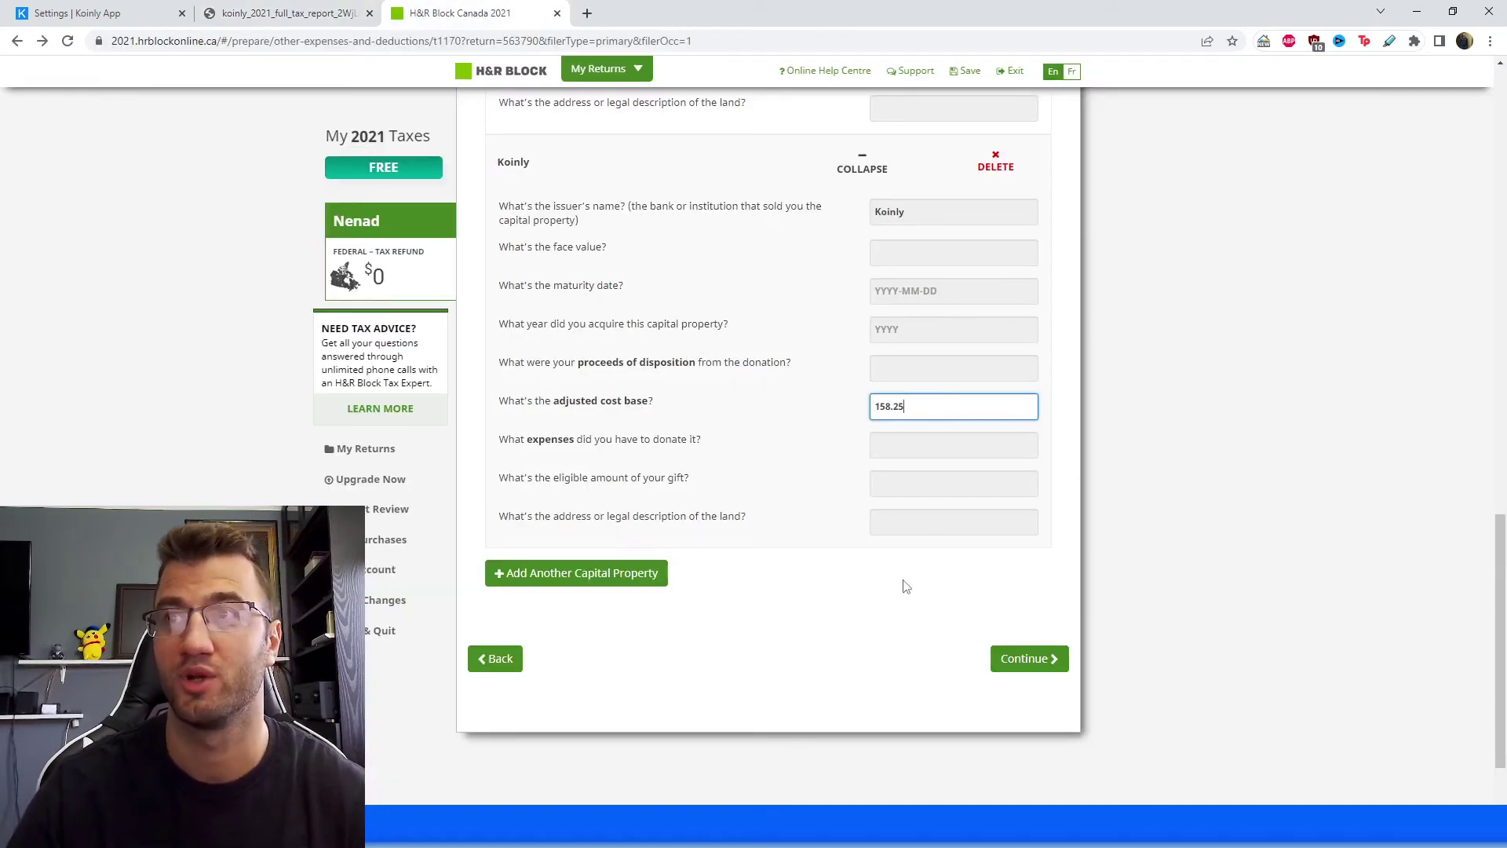
click(911, 637)
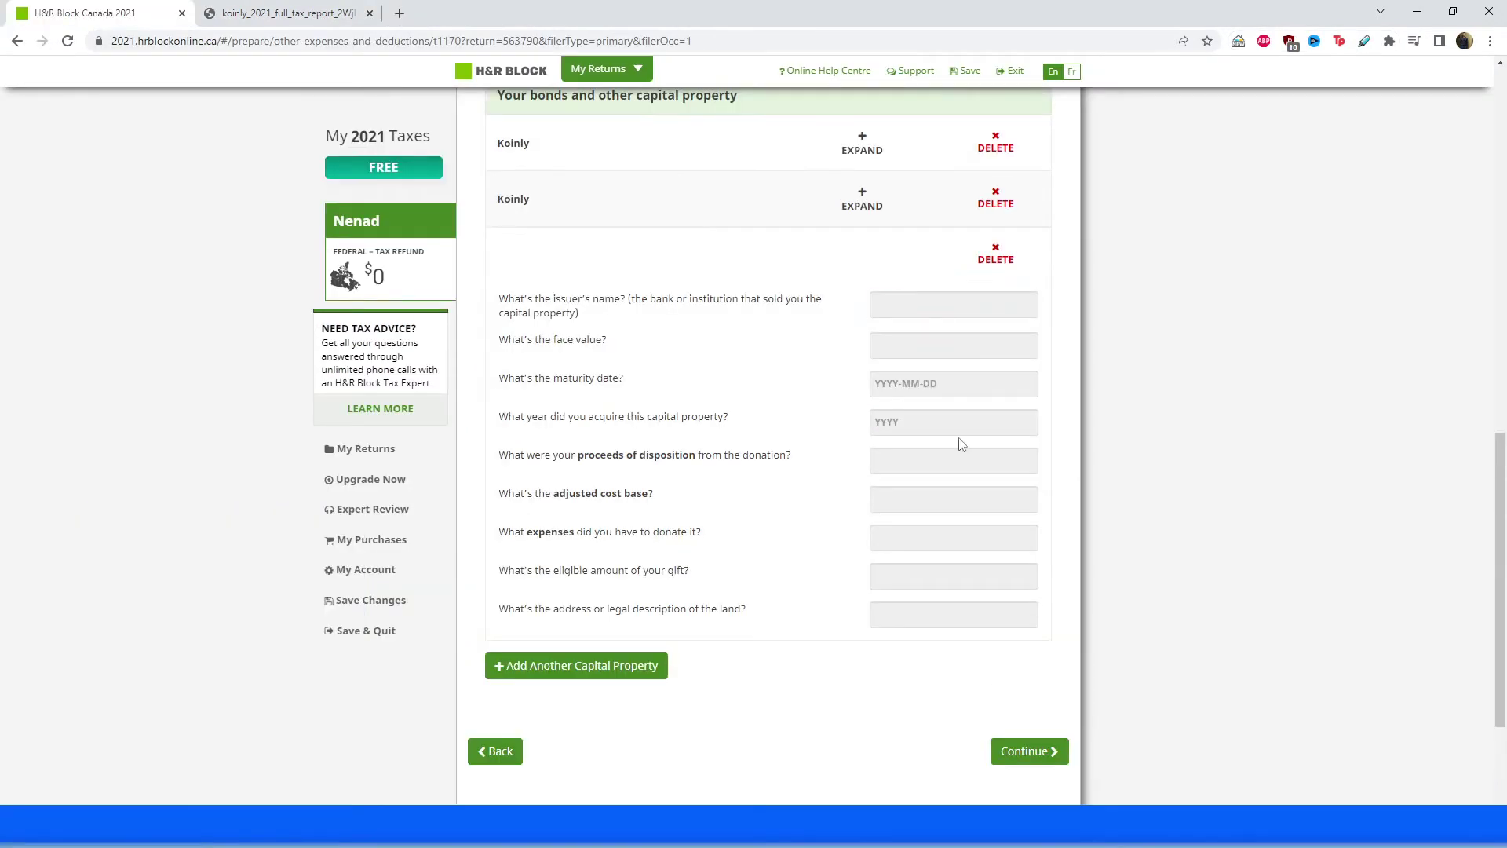
click(952, 316)
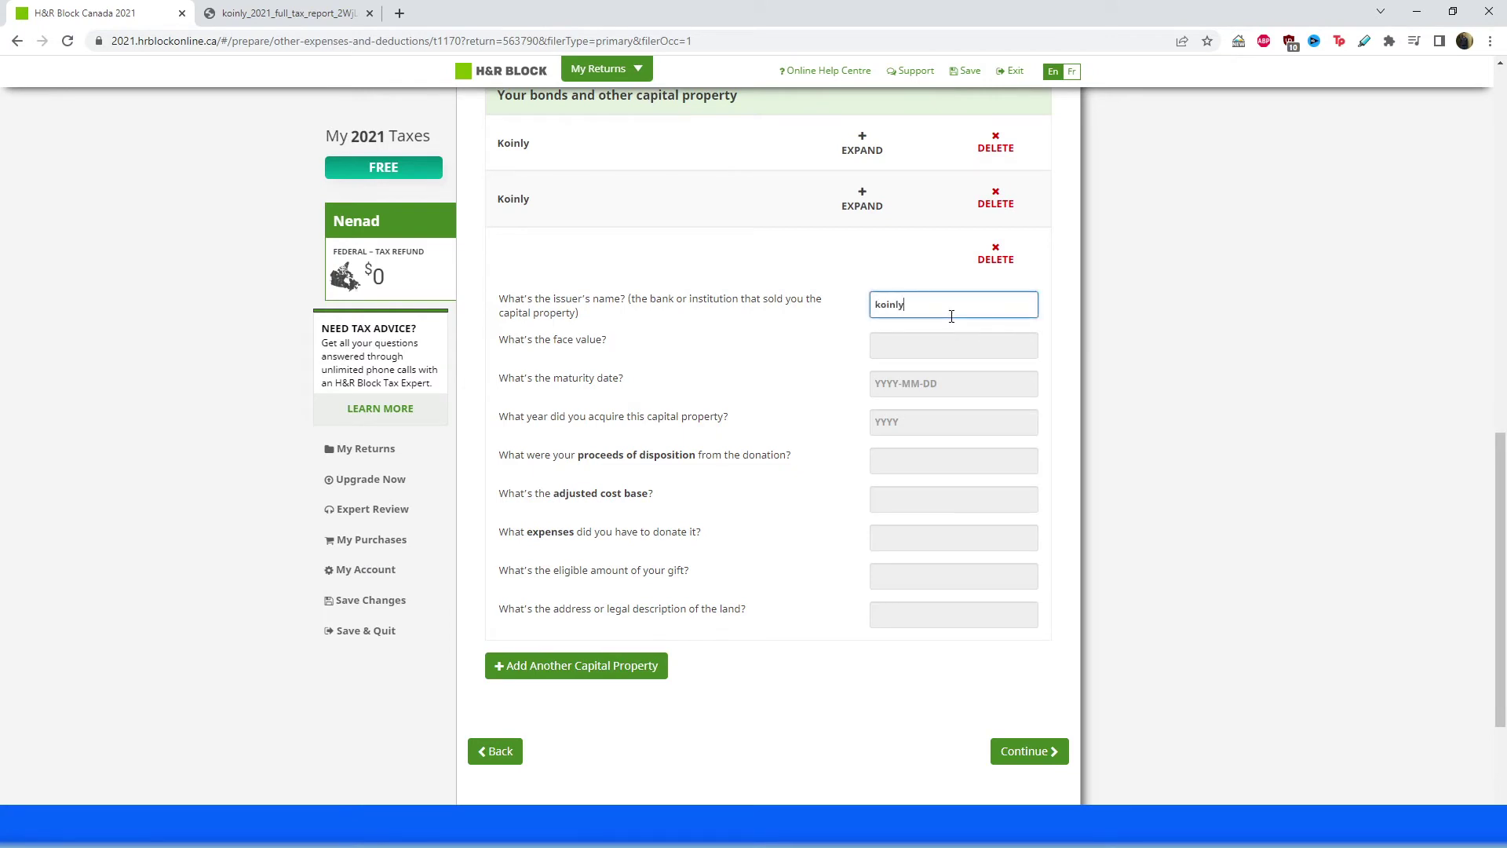
Step: Enter the $213.12 Other gains total profit as the third property's adjusted cost base and continue
click(240, 8)
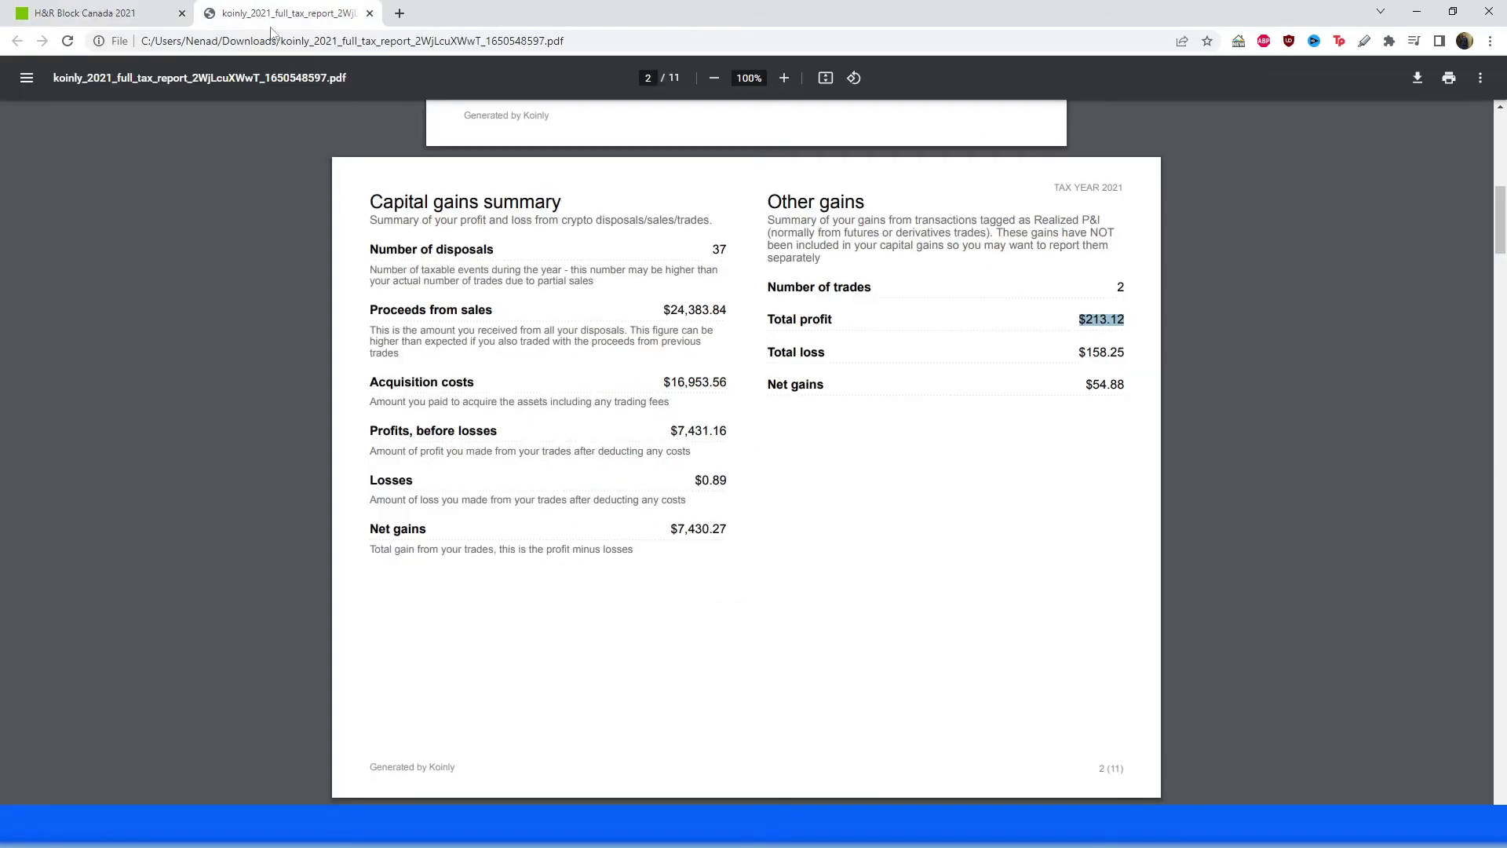
drag(1081, 318, 1132, 318)
key(ctrl+c)
click(95, 13)
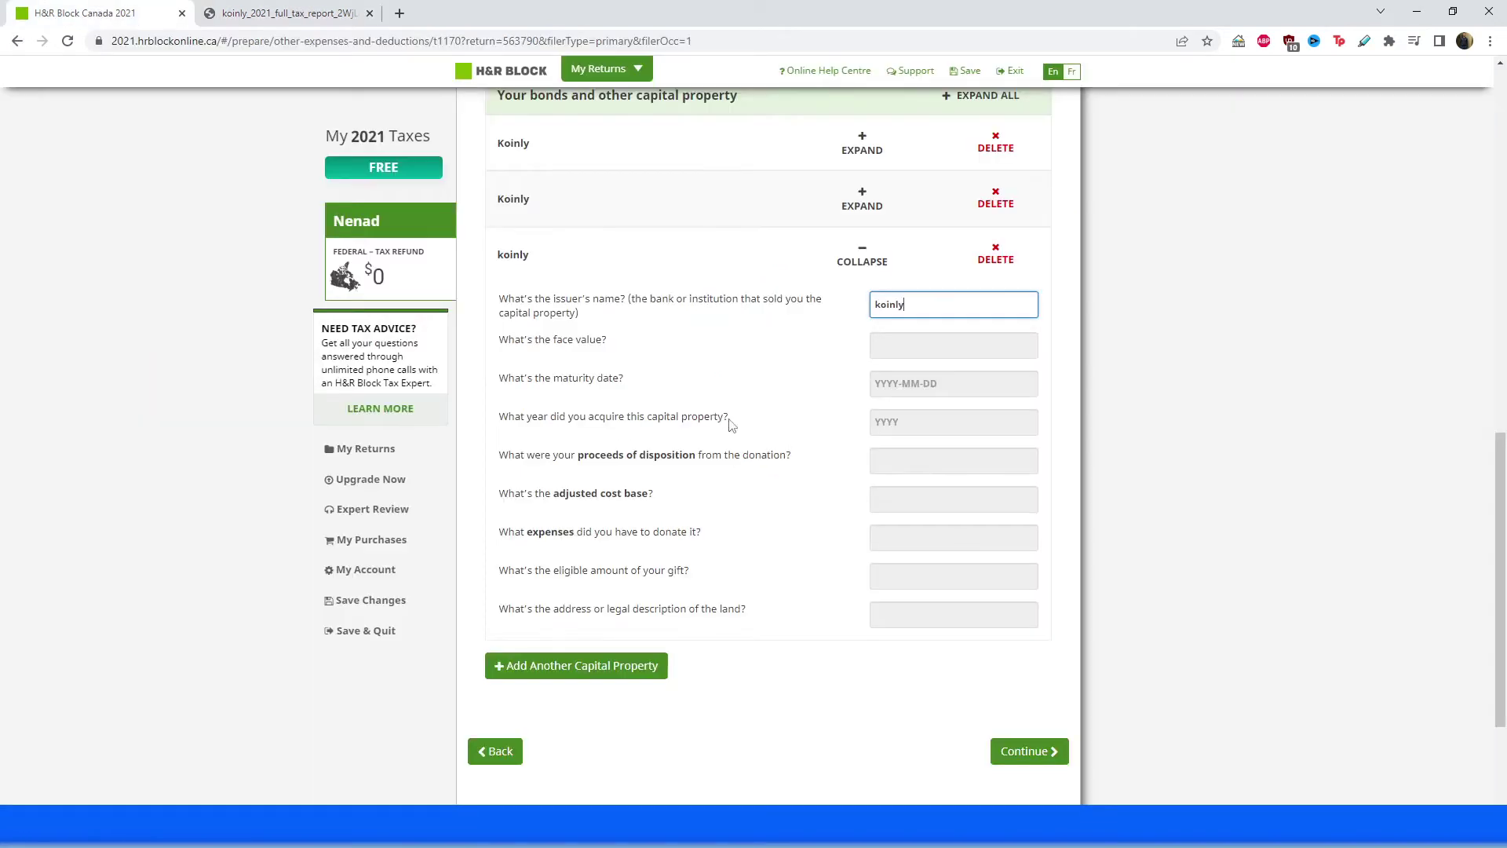
click(891, 506)
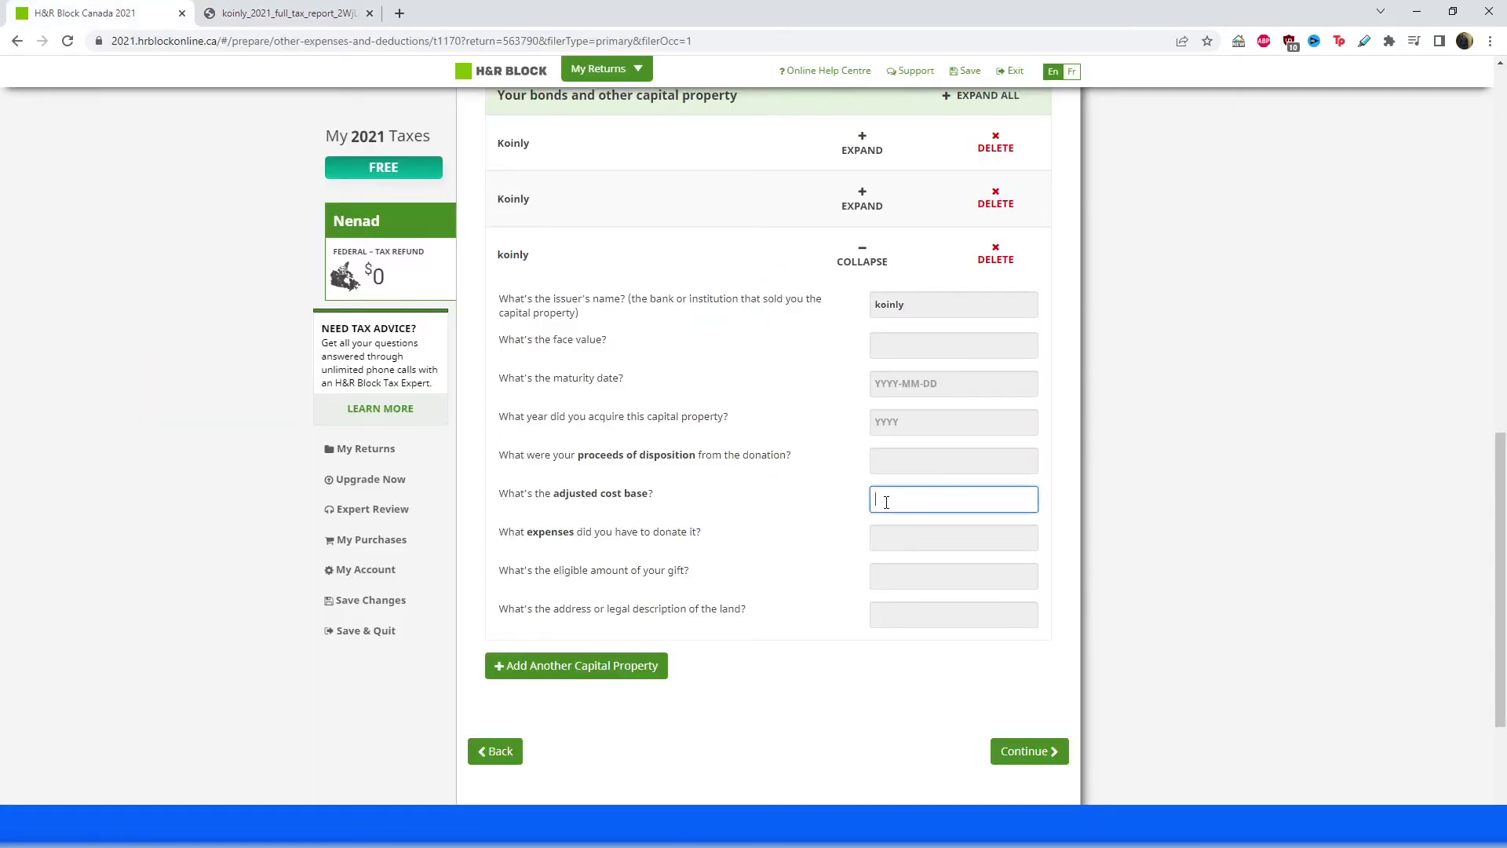
key(ctrl+v)
click(1023, 798)
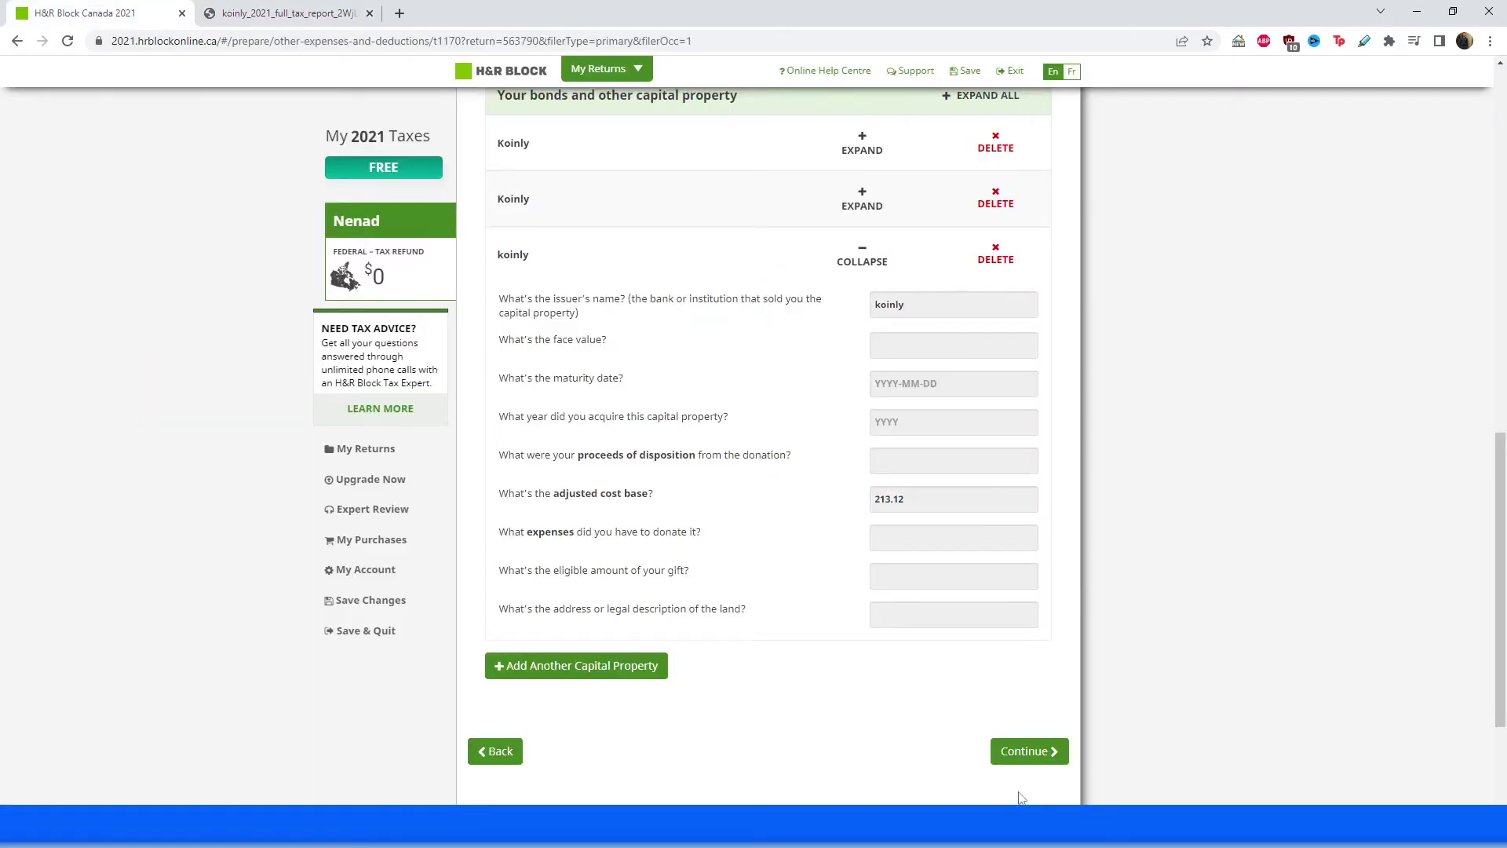
click(1028, 752)
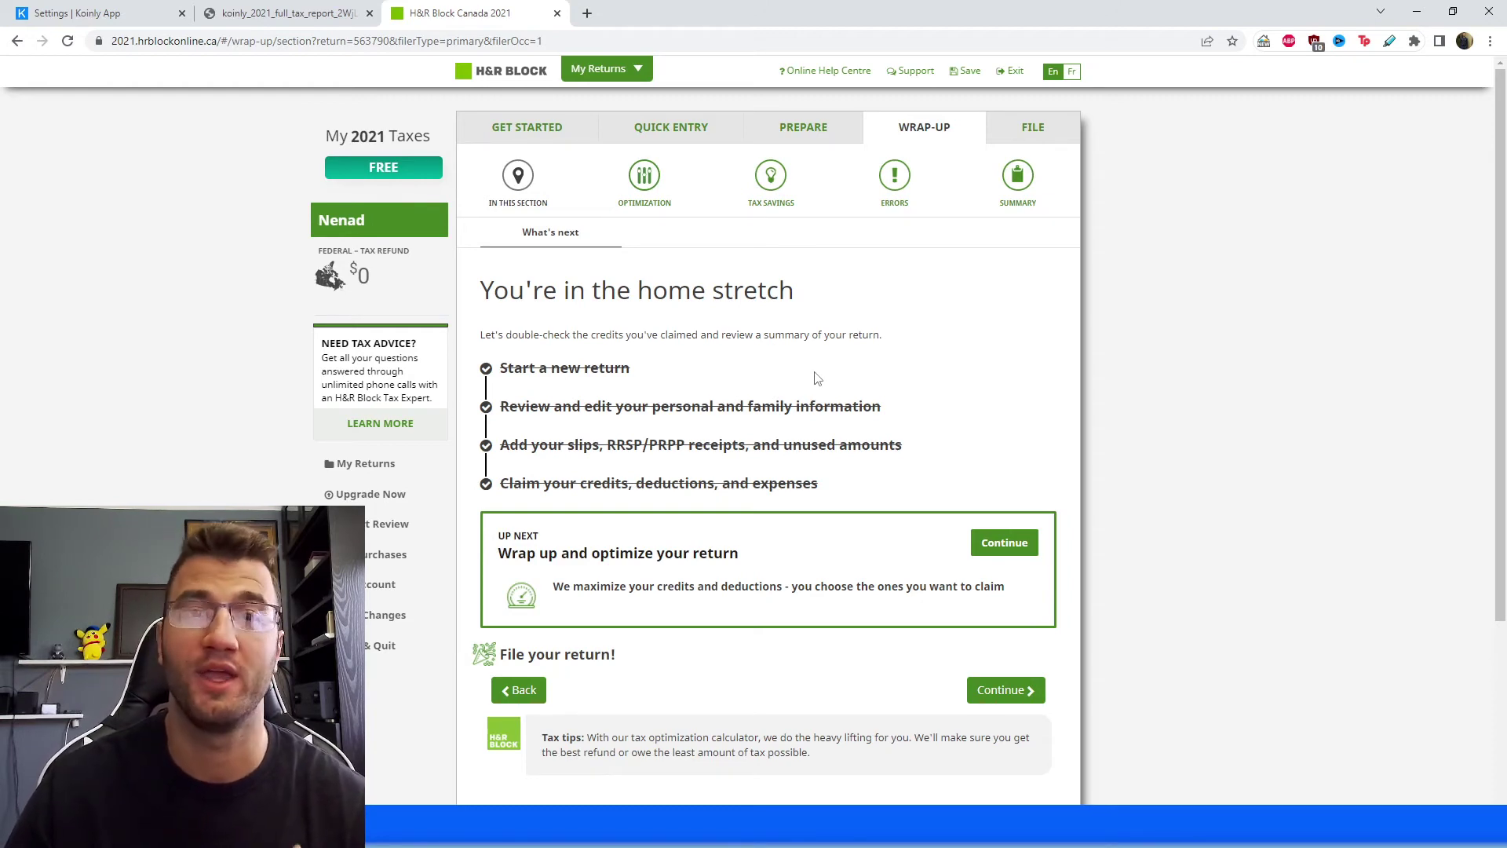
Step: Select the $44.82 Other income amount in the Koinly income summary, then return to the Prepare stage
click(313, 9)
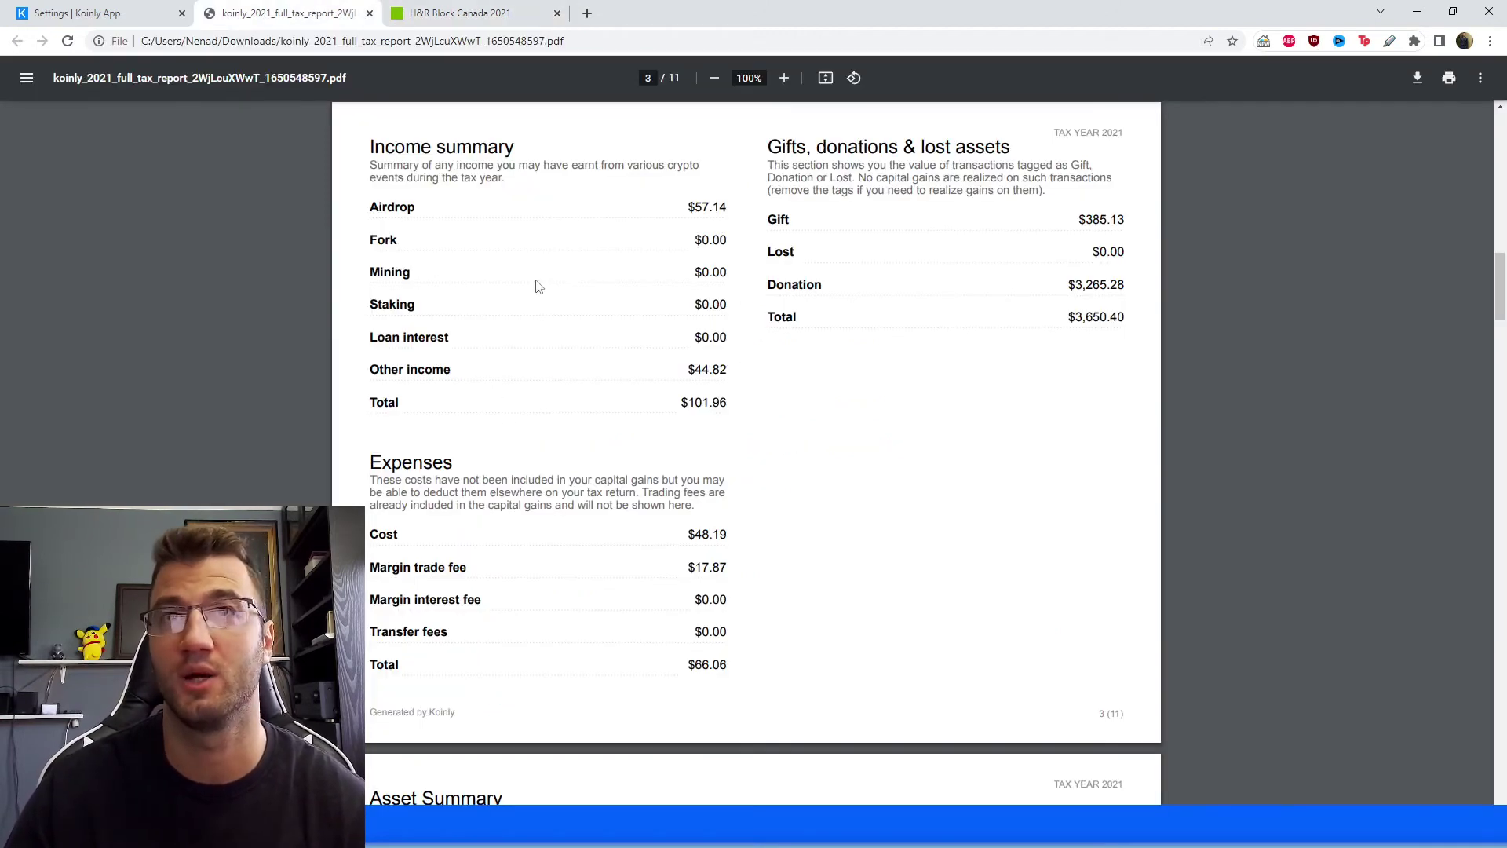
drag(689, 206, 750, 206)
drag(688, 367, 785, 381)
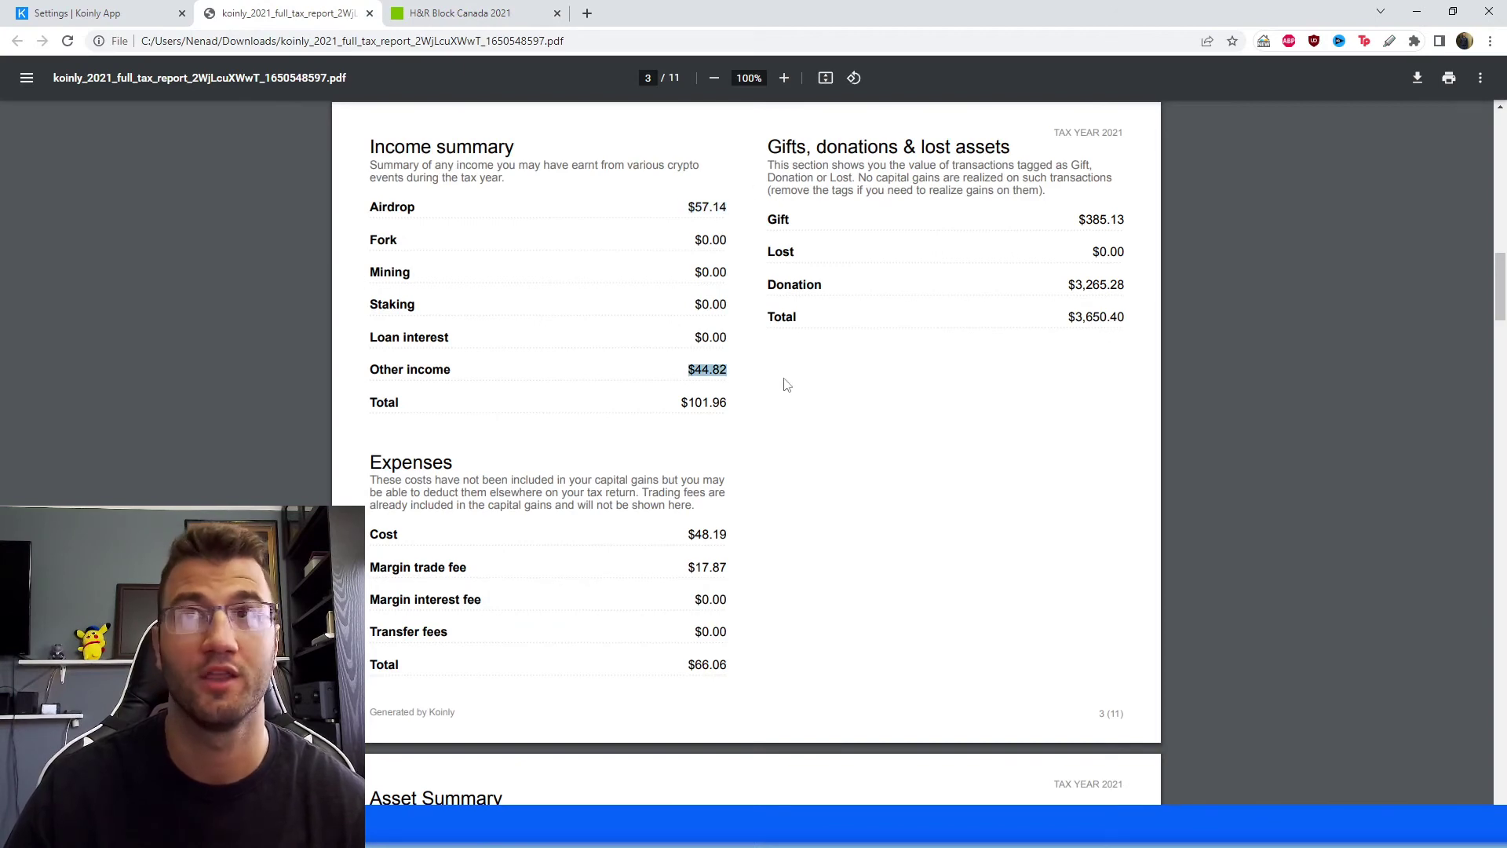
click(510, 11)
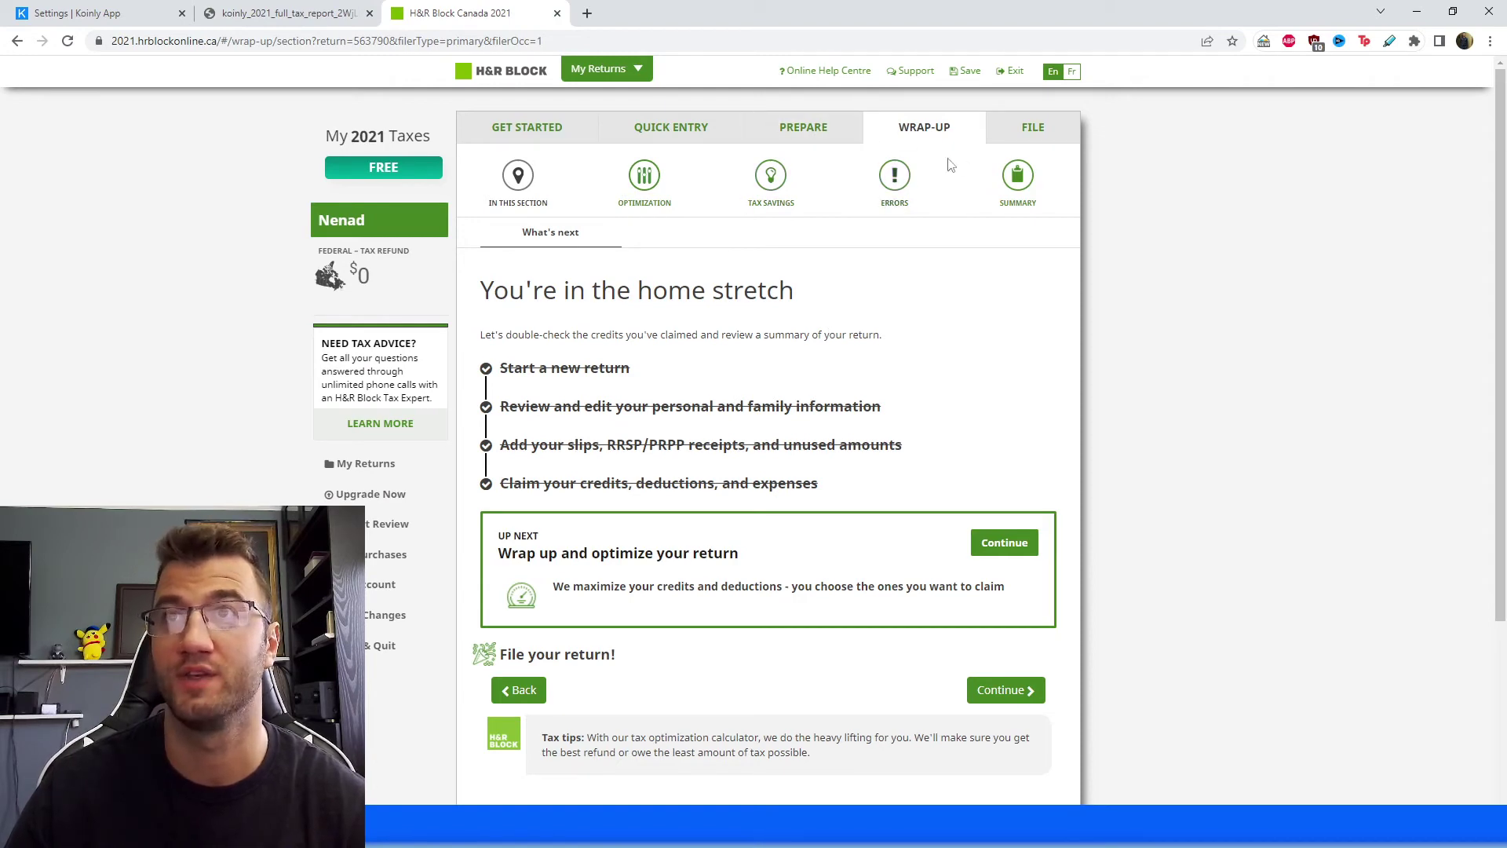
click(806, 144)
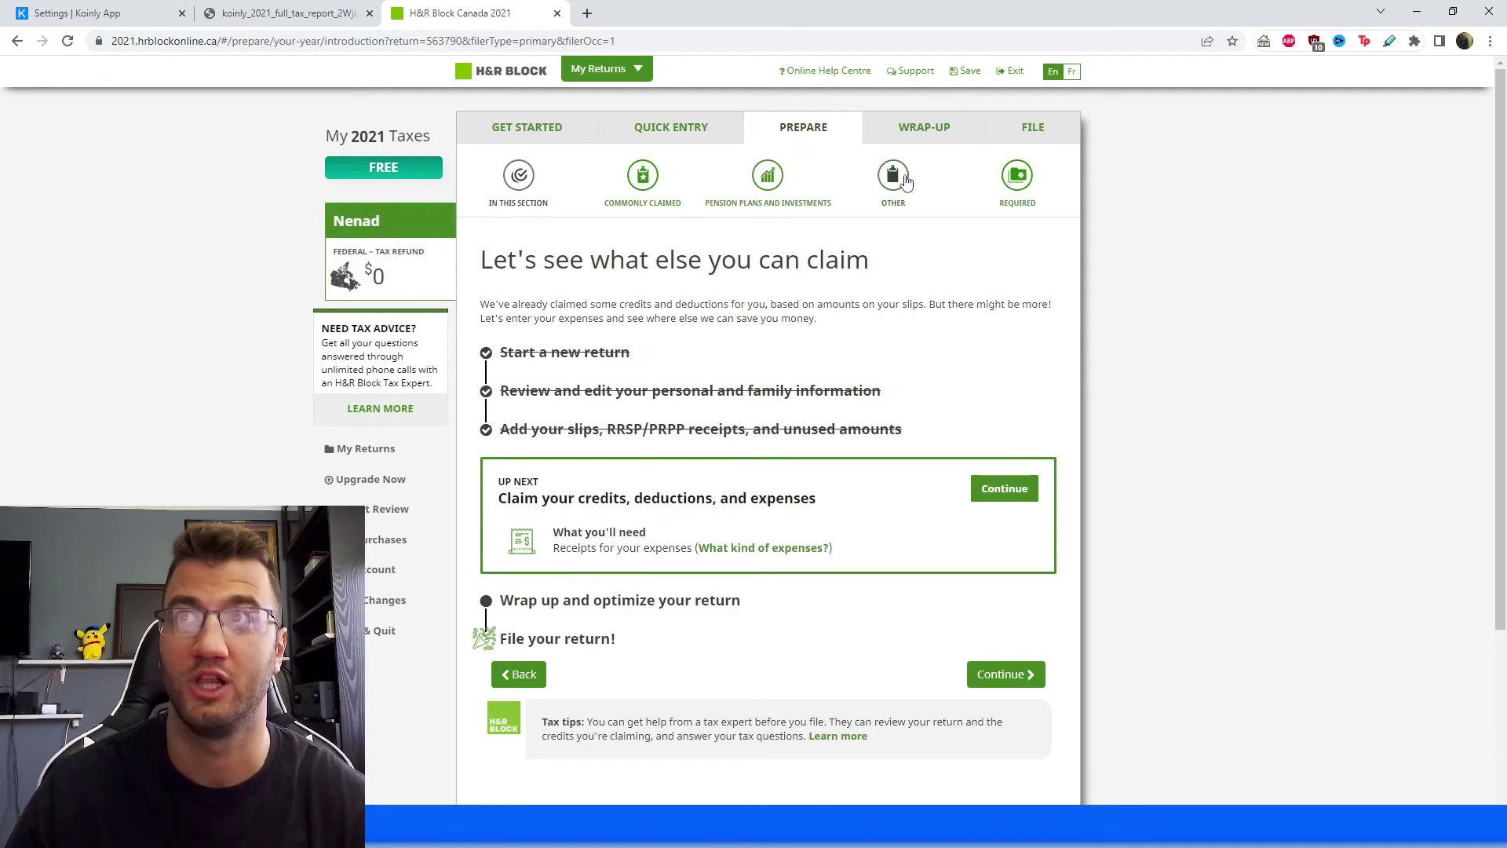
Step: Tick 'Other income earned or received in 2021' in the other expenses, deductions and credits list
click(906, 181)
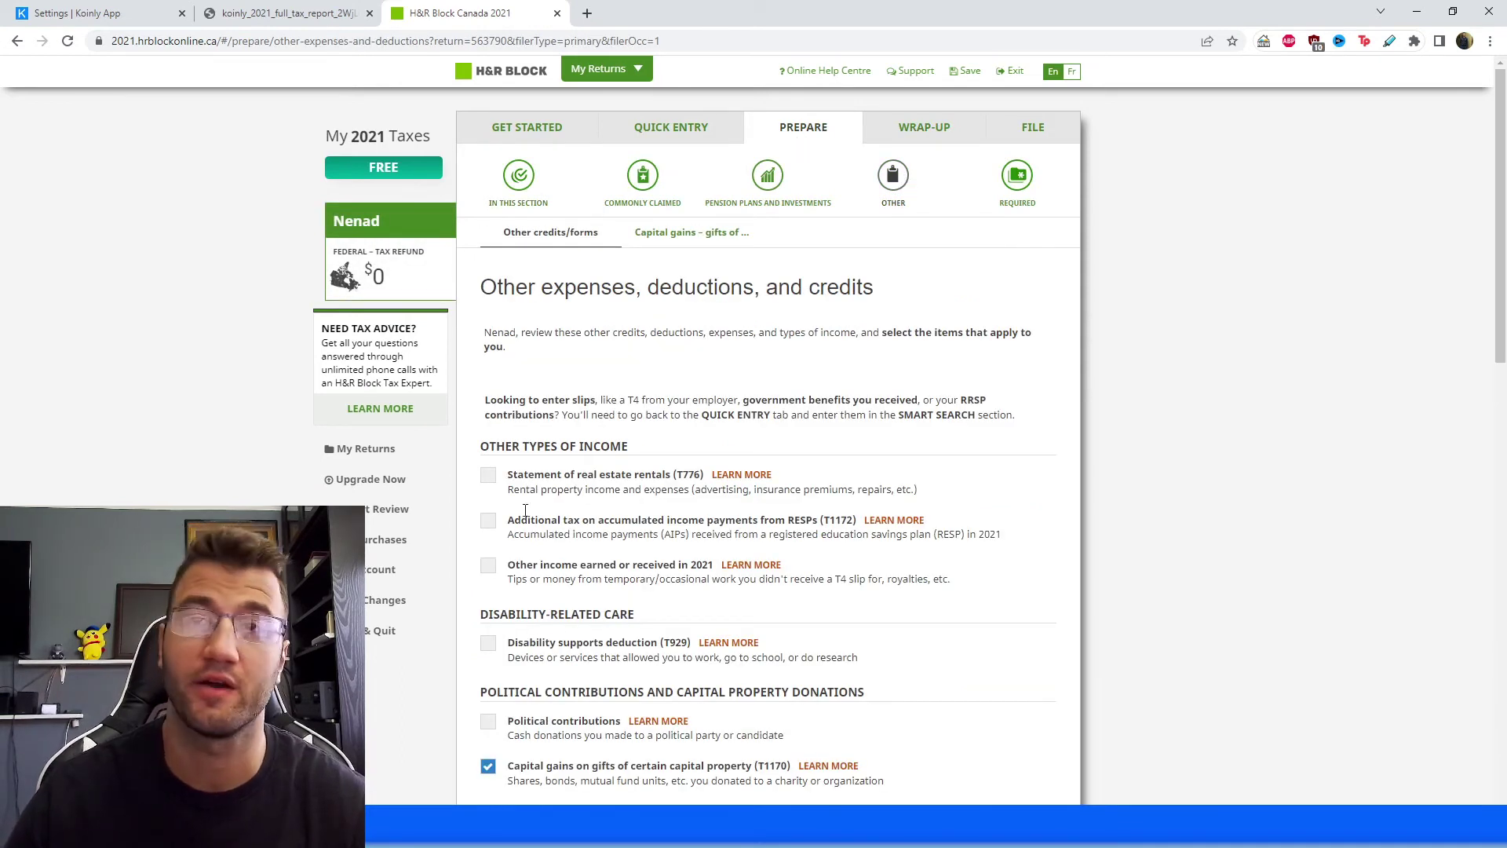
scroll(526, 542, down, 1)
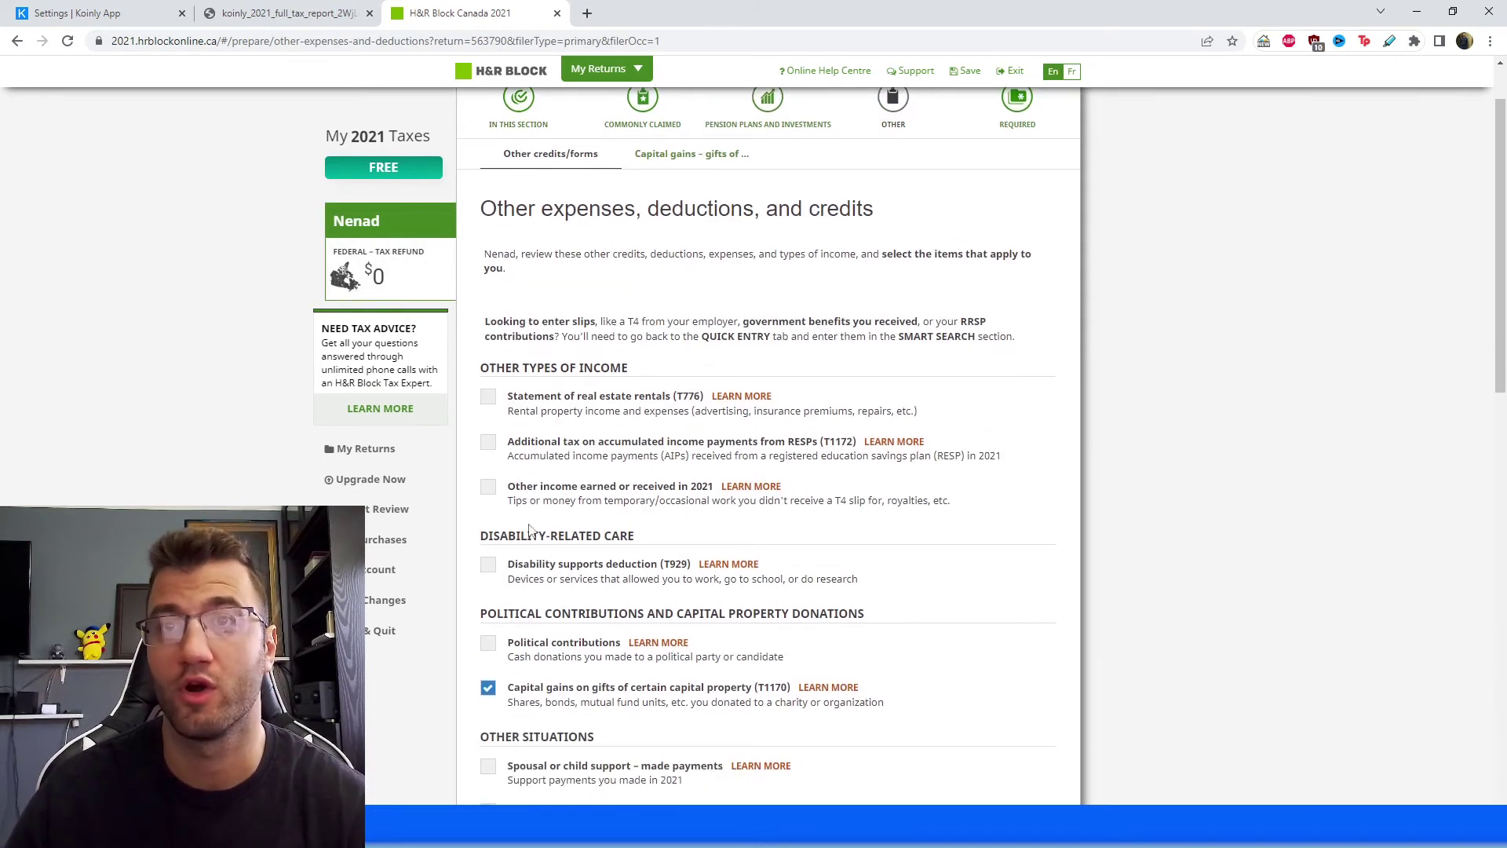
click(489, 487)
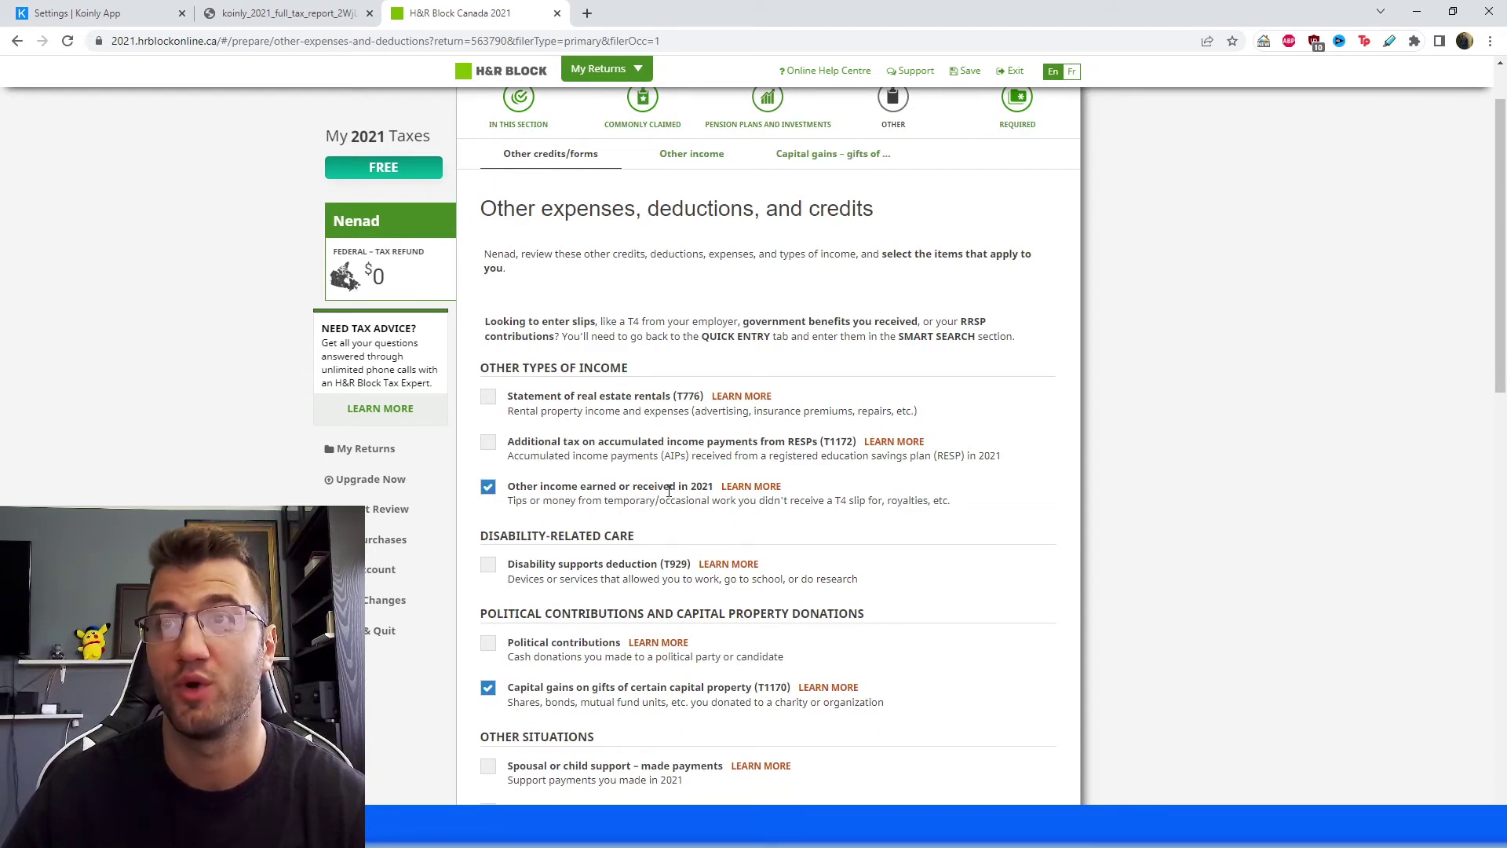
scroll(542, 480, down, 15)
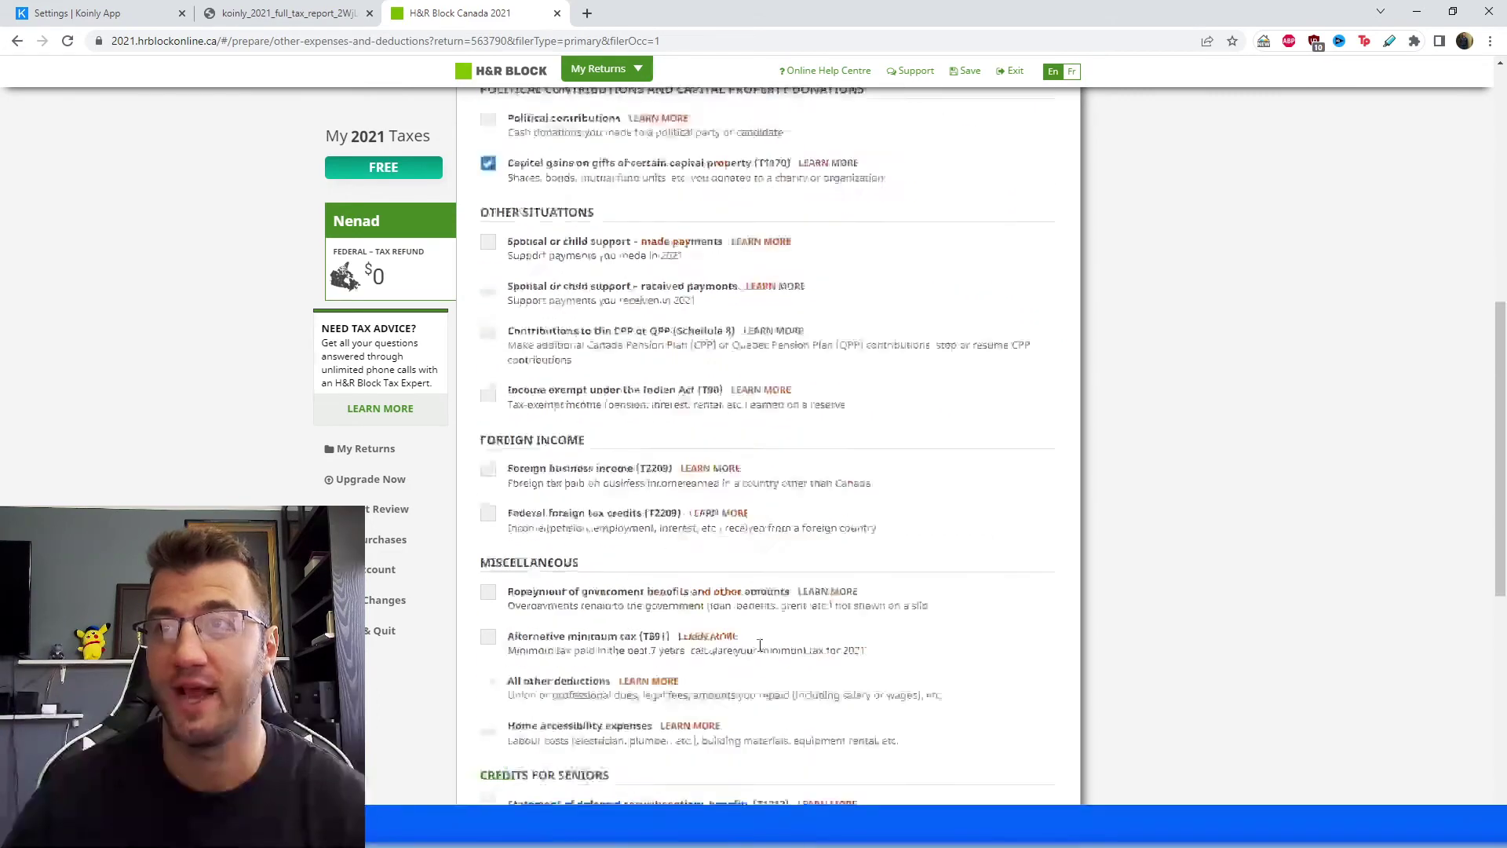
click(1030, 557)
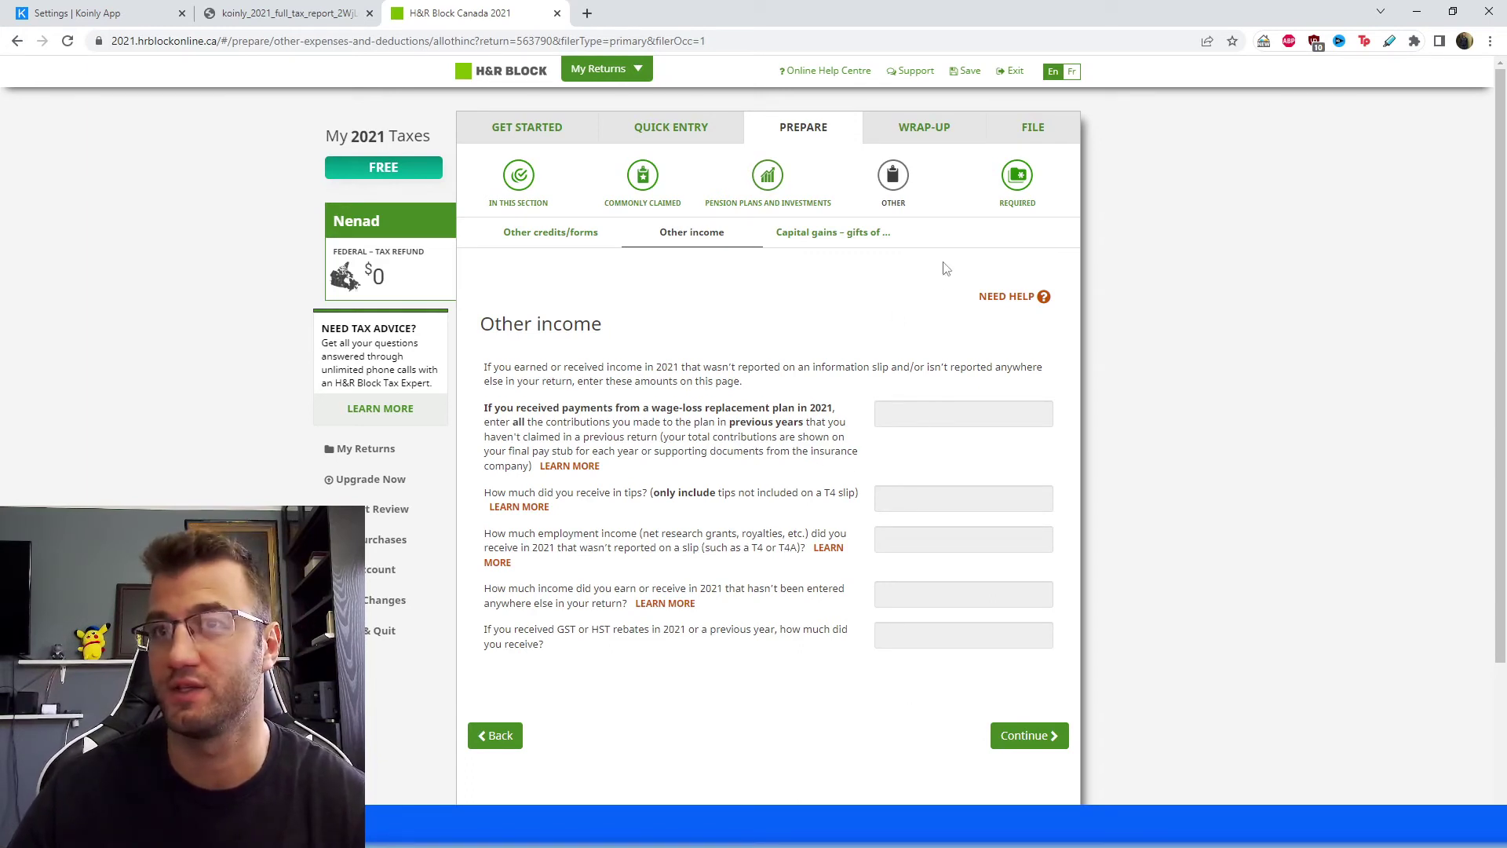
Step: Copy the $101.96 total income from Koinly and record it as 2021 income not reported elsewhere
scroll(487, 593, down, 2)
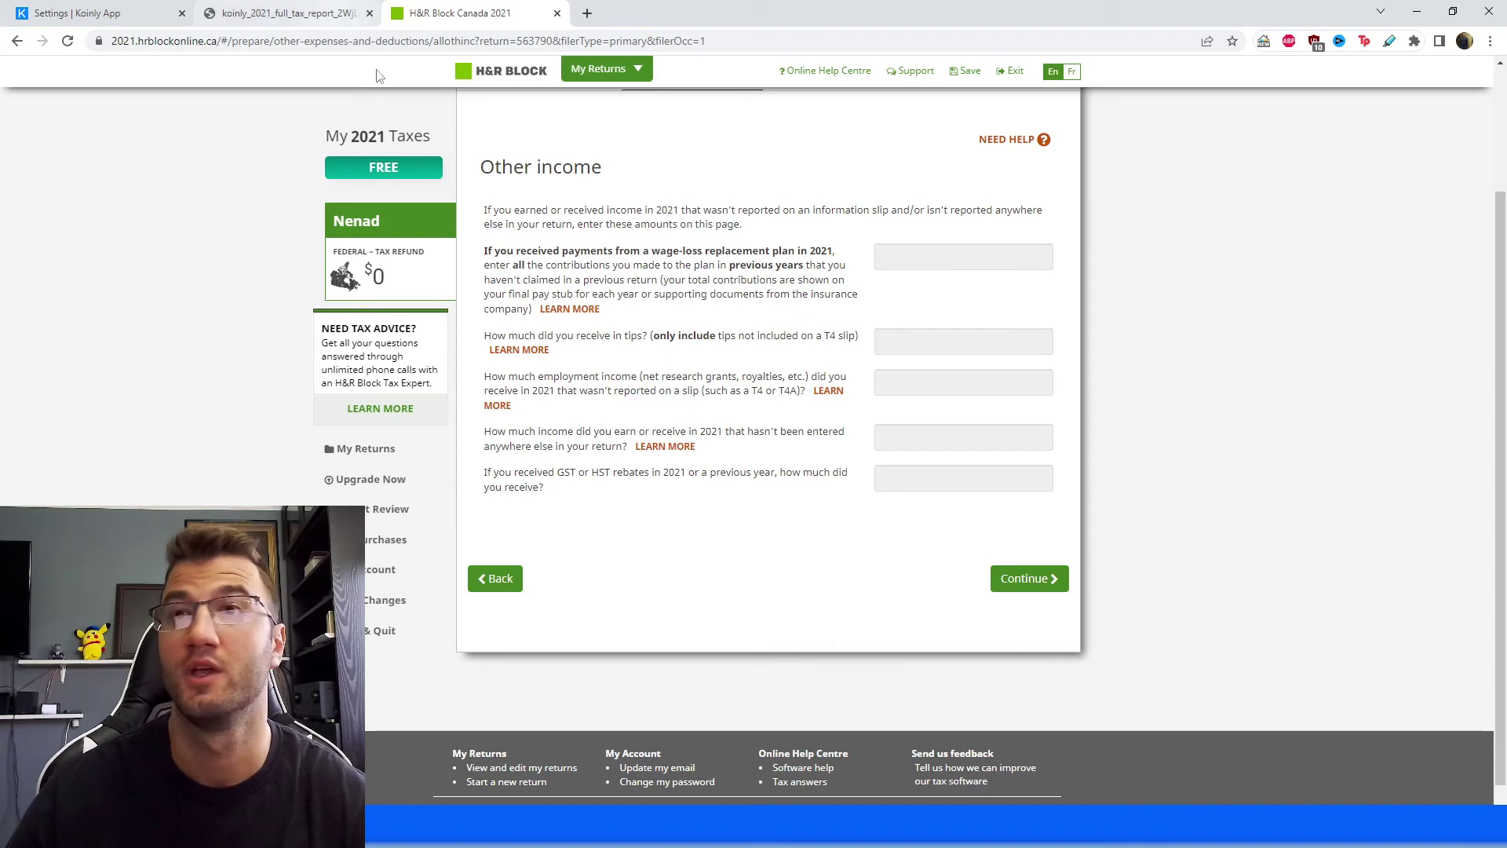
click(284, 8)
scroll(597, 440, up, 2)
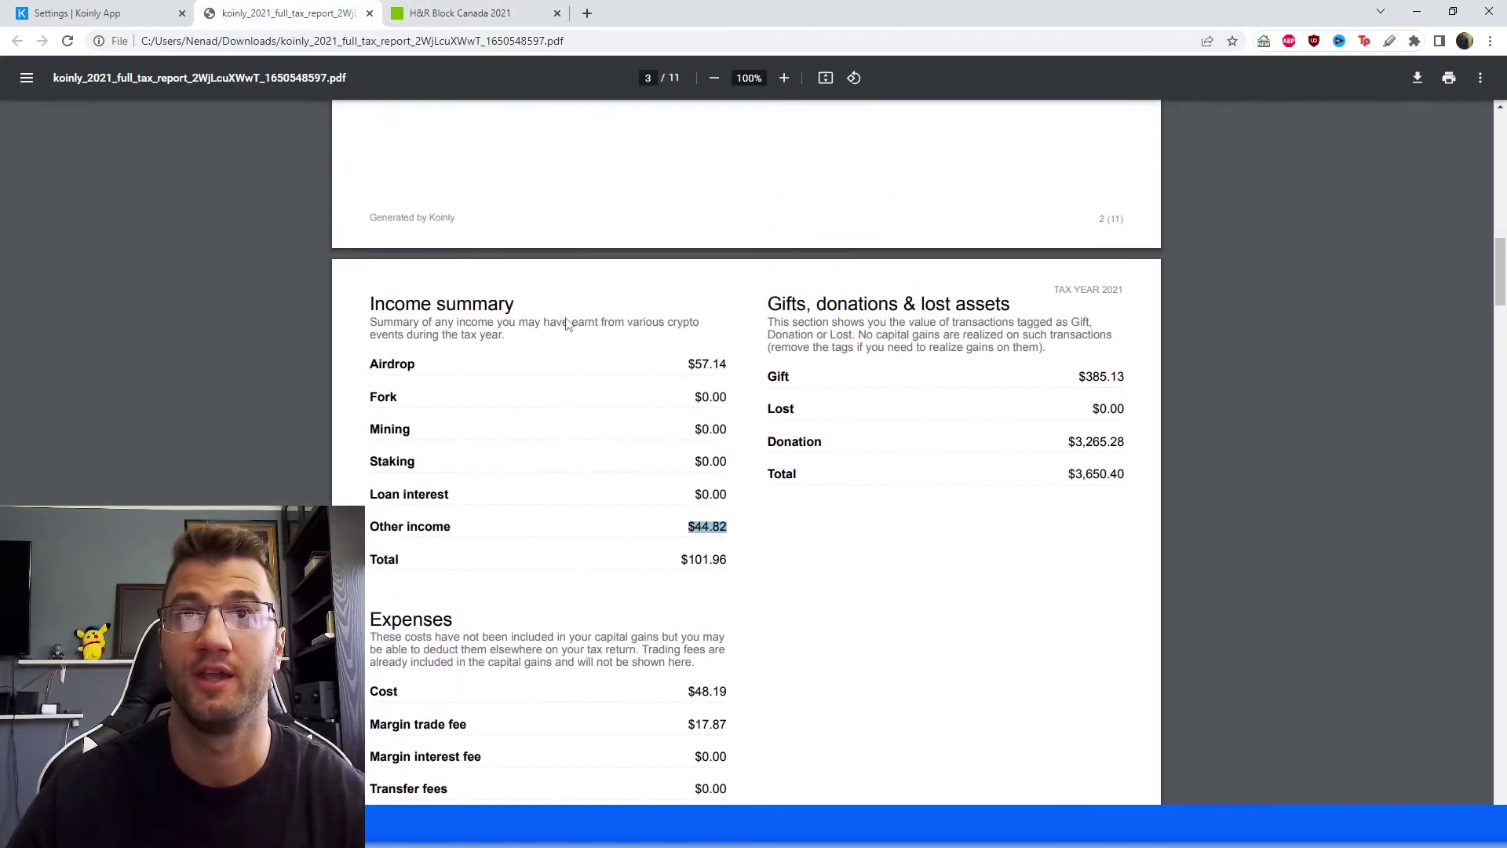
click(390, 313)
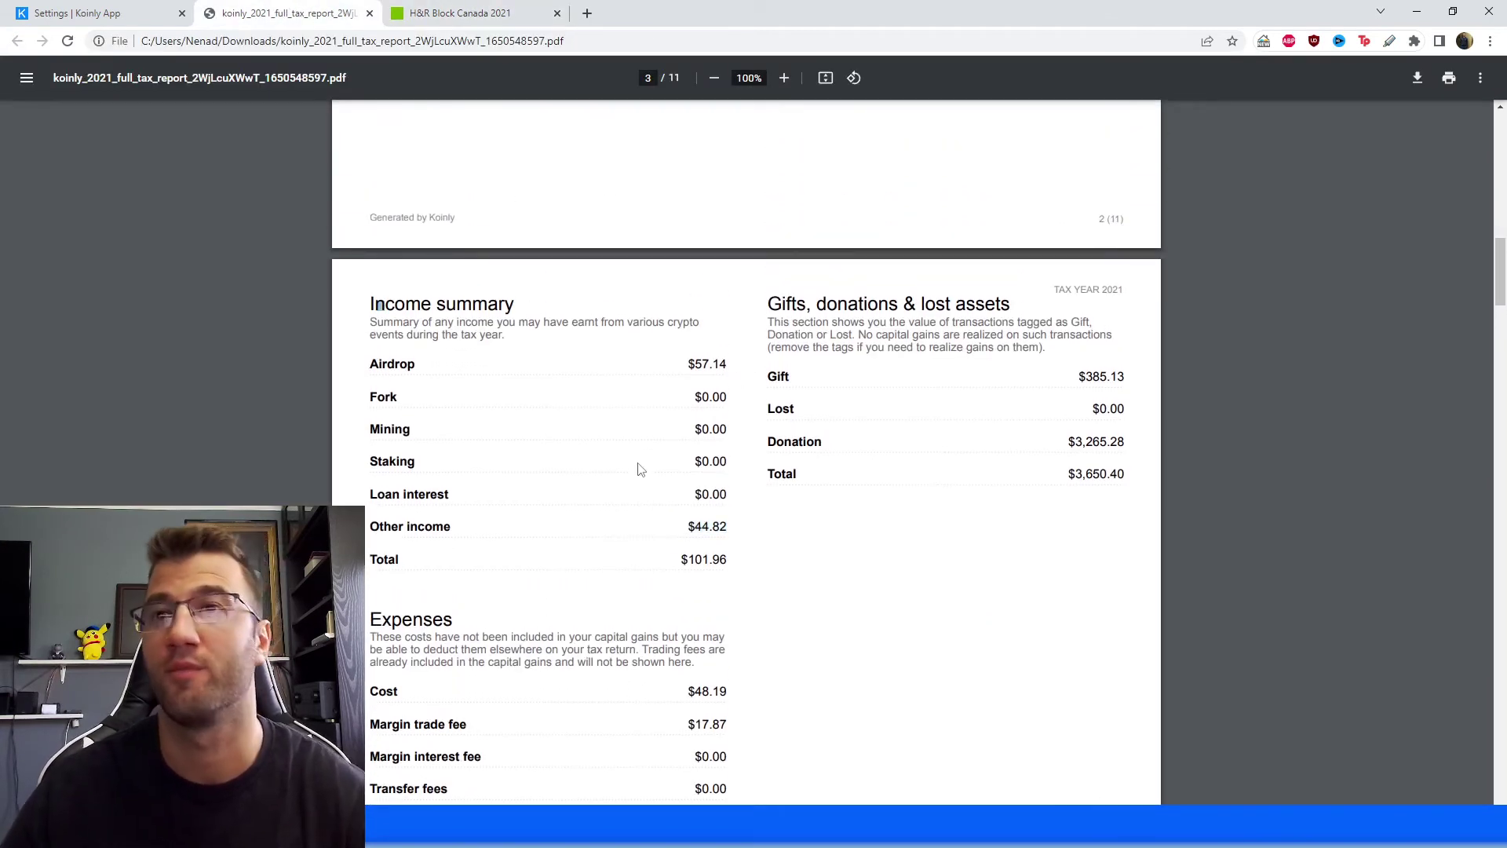
drag(689, 561, 729, 558)
key(ctrl+c)
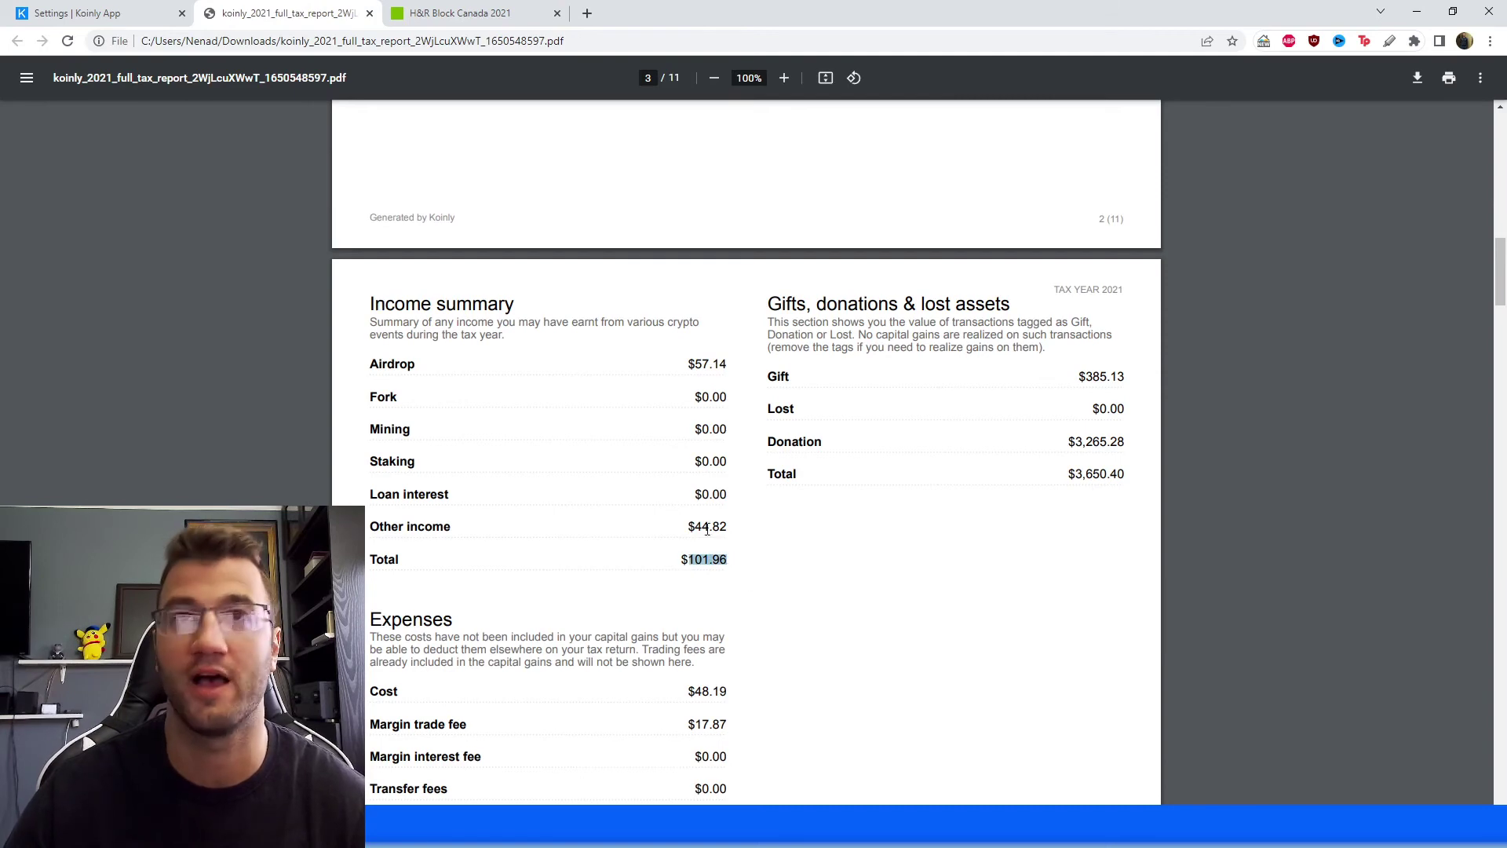
click(522, 13)
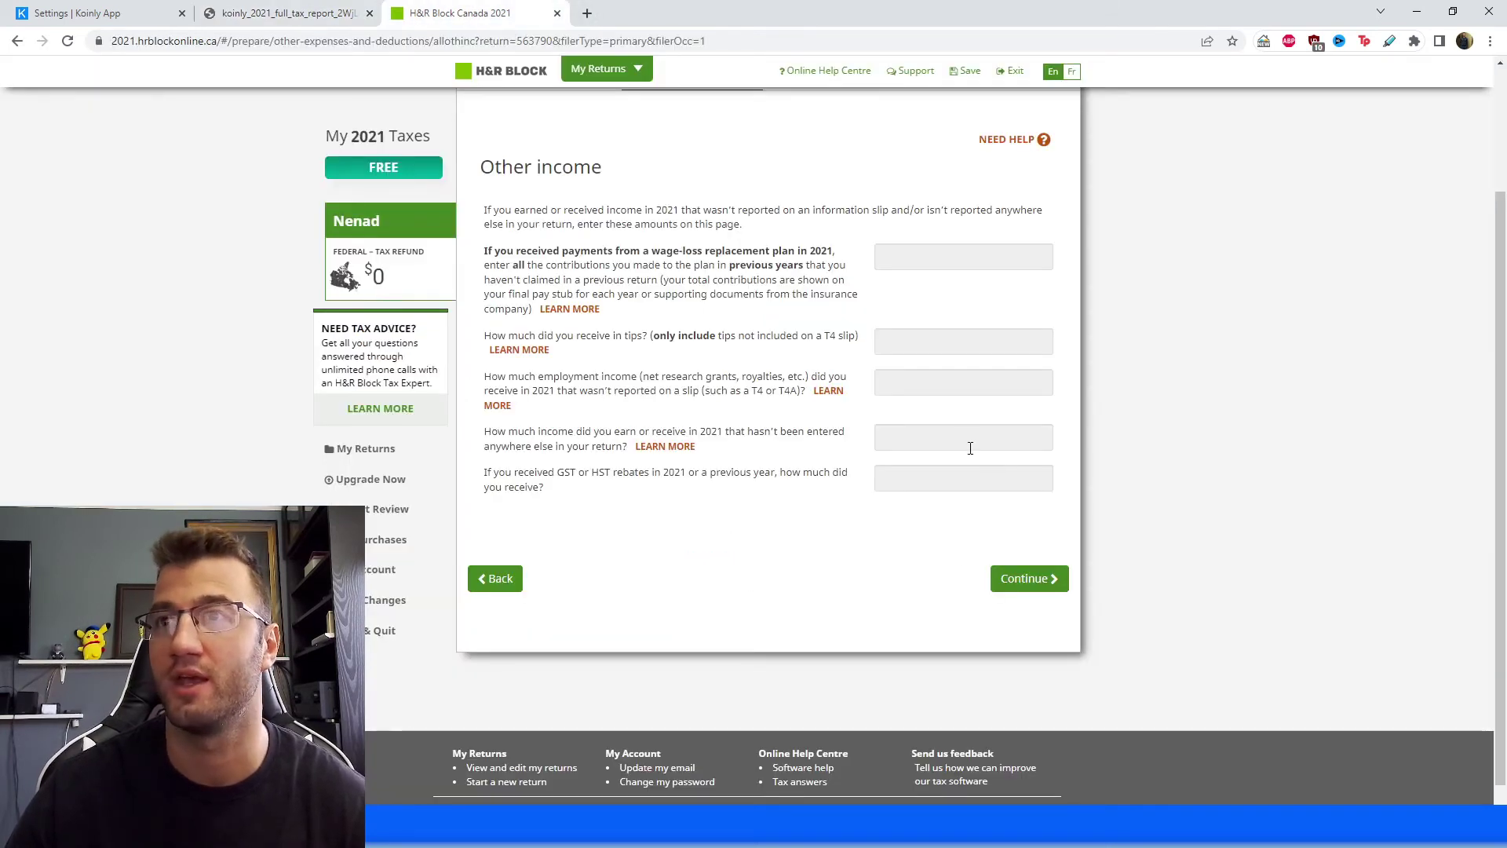
click(970, 449)
key(ctrl+v)
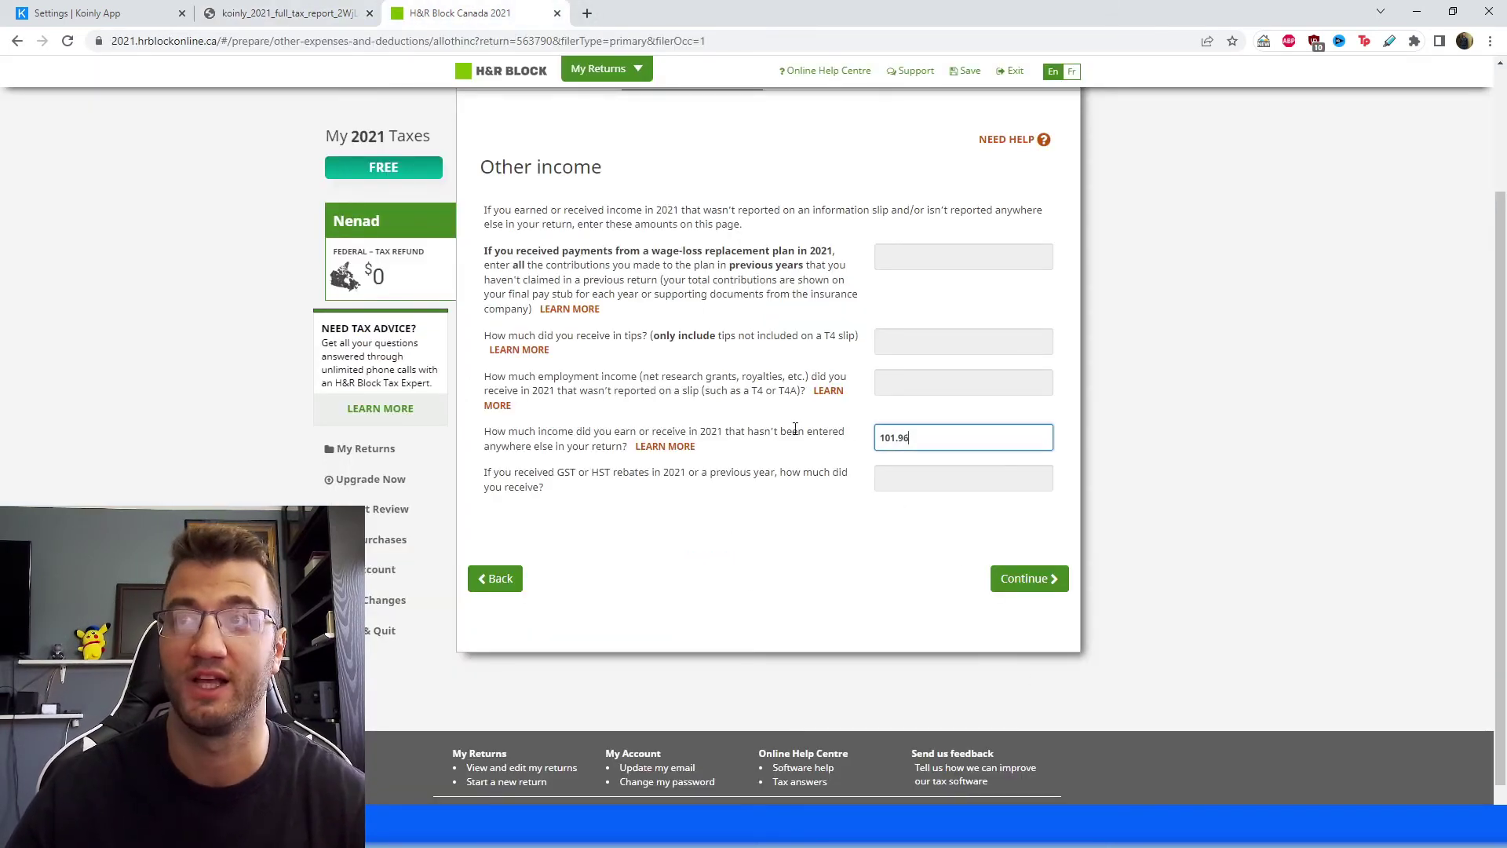
click(1033, 585)
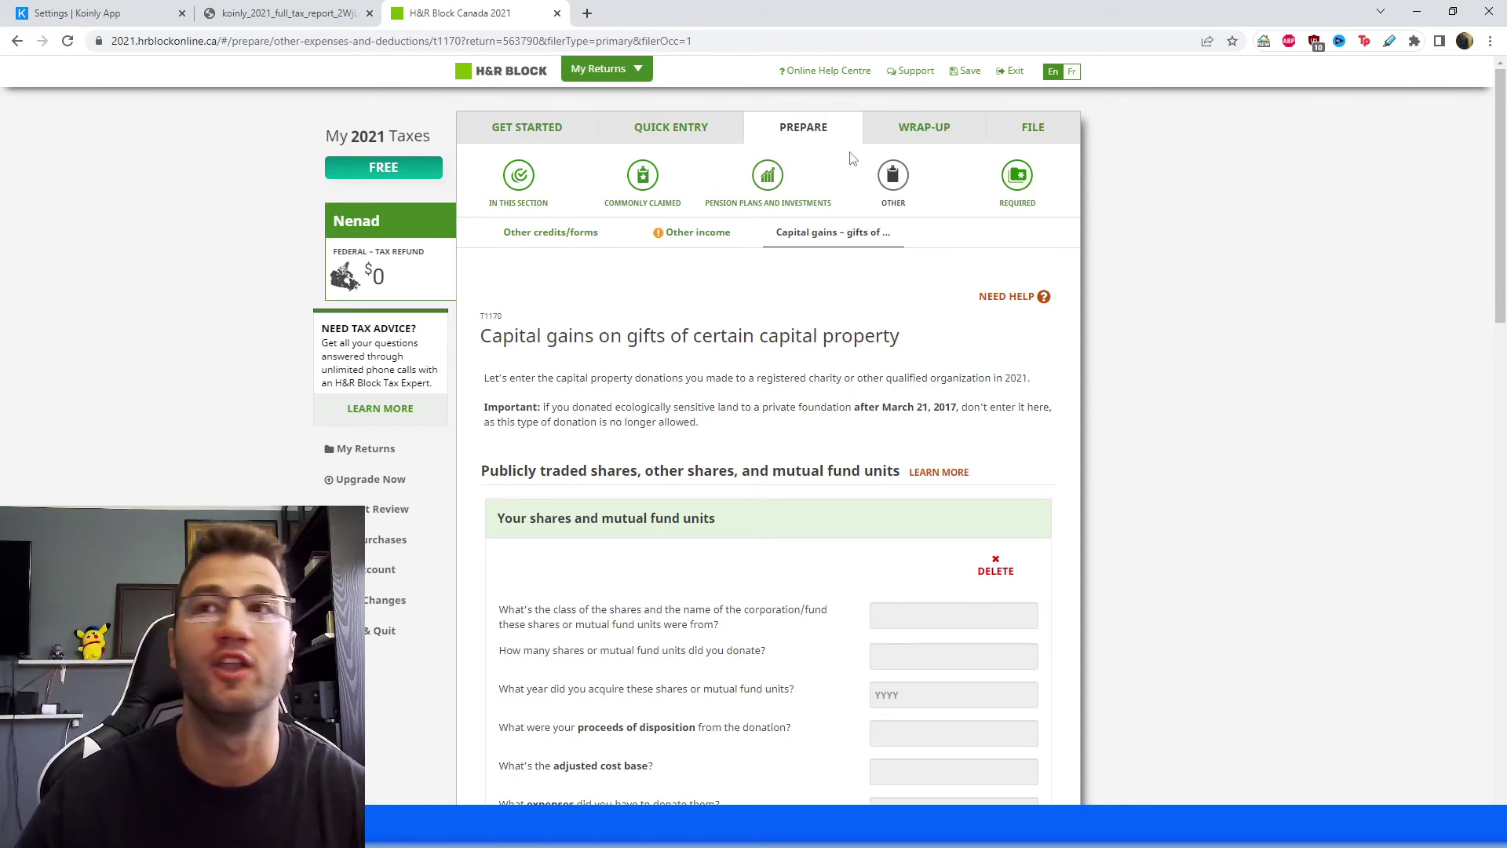
Step: Tick All other deductions under Miscellaneous in the other credits and forms list
click(892, 182)
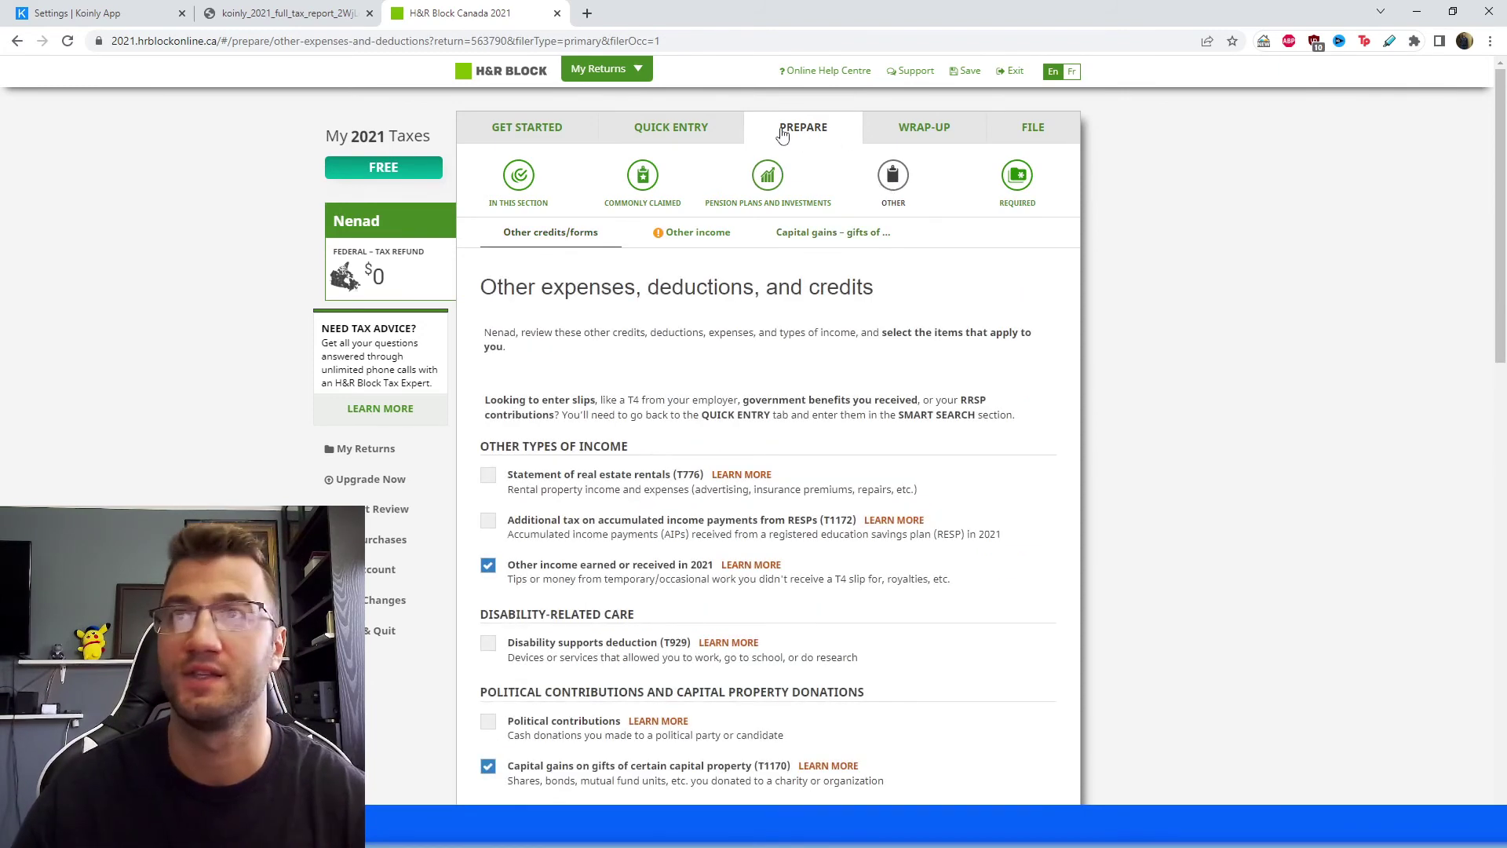
scroll(761, 359, down, 3)
scroll(762, 359, down, 7)
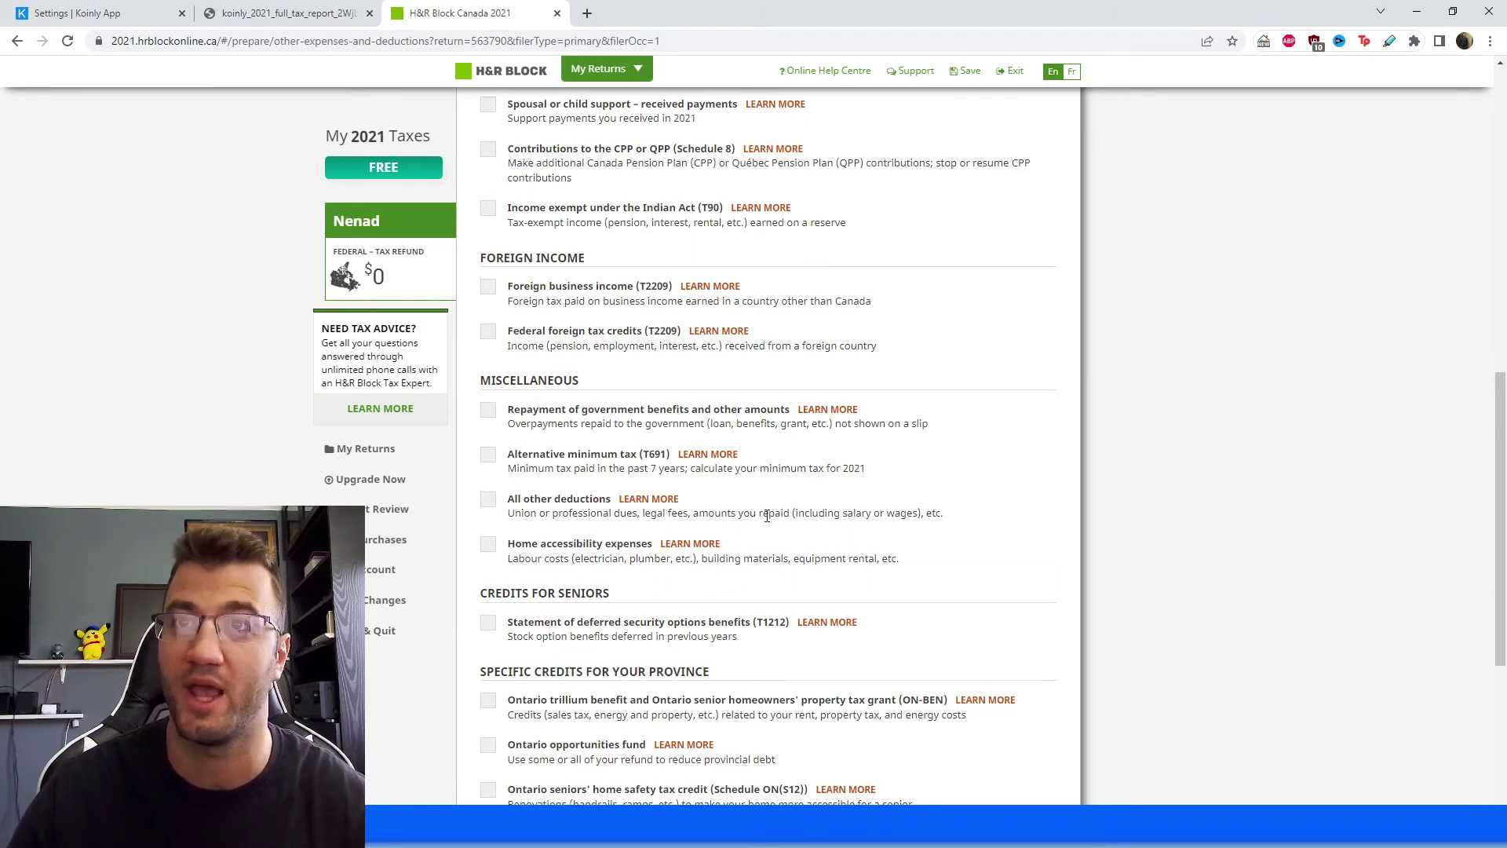
click(488, 499)
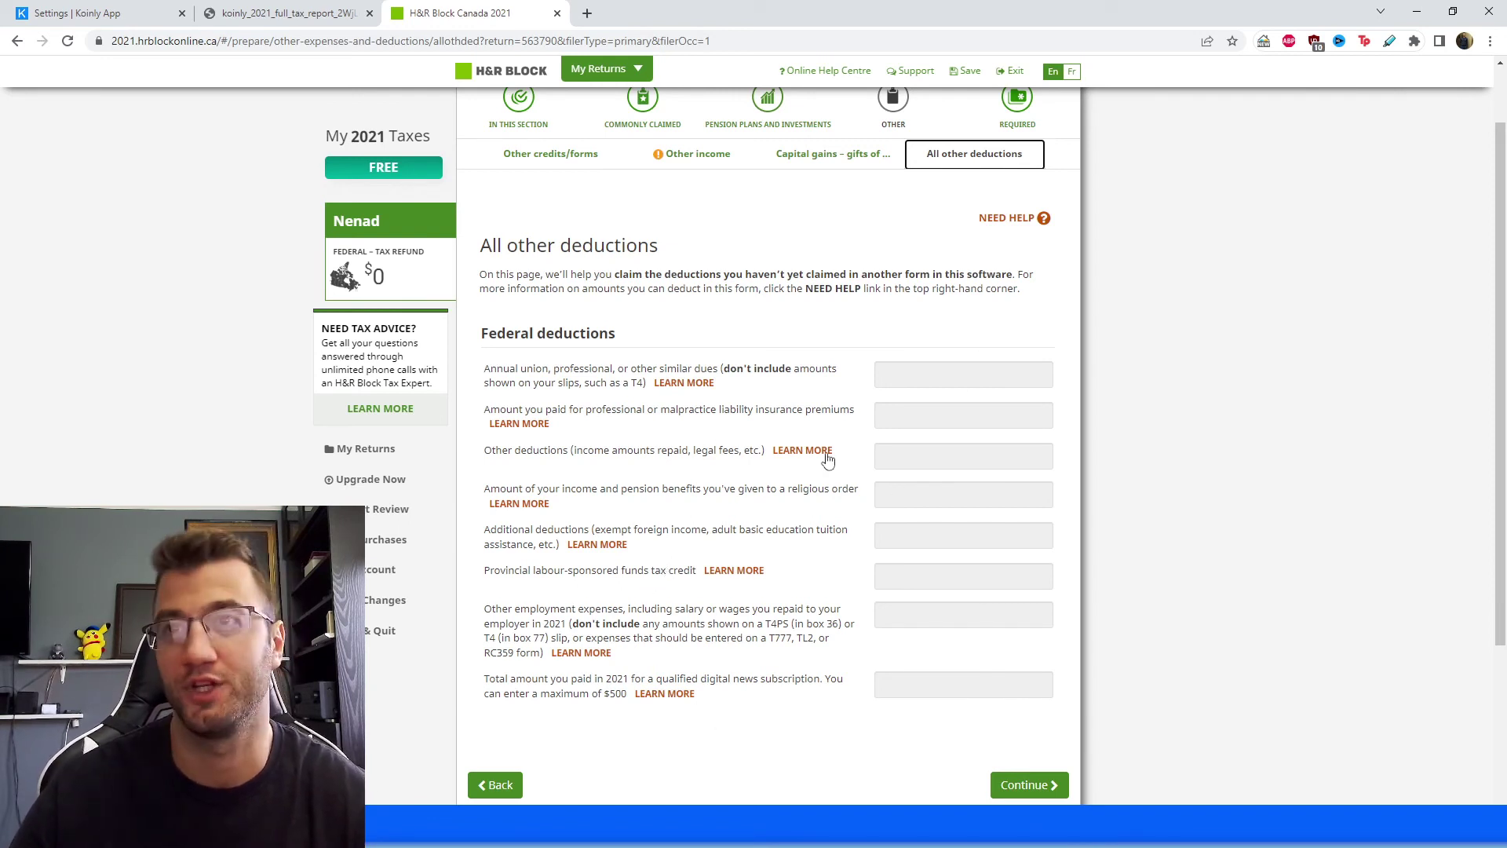
Step: Copy the $66.06 expenses total from the Koinly tax report PDF
drag(486, 453, 600, 464)
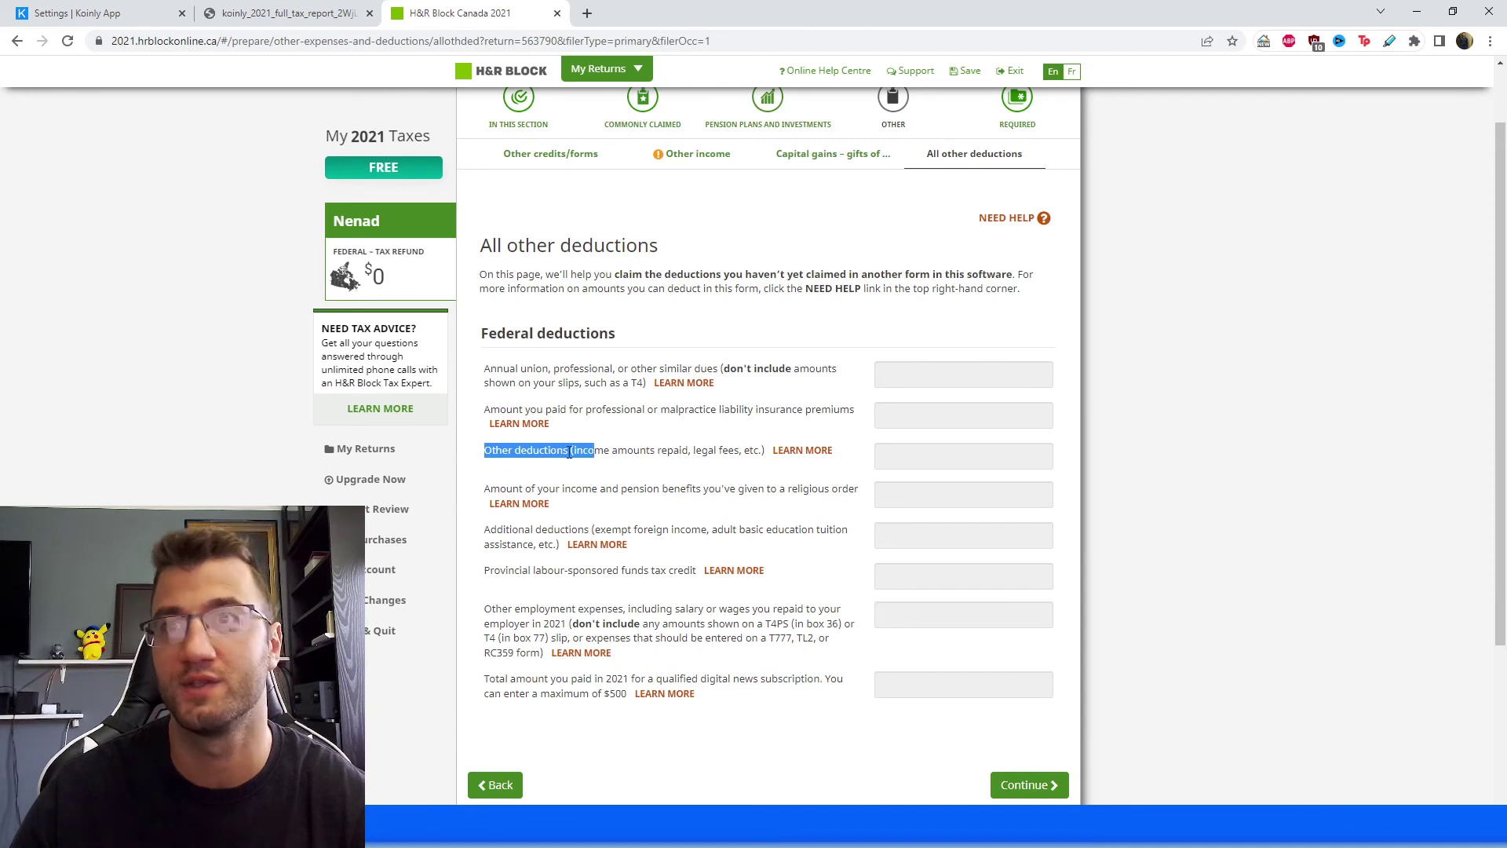
click(597, 465)
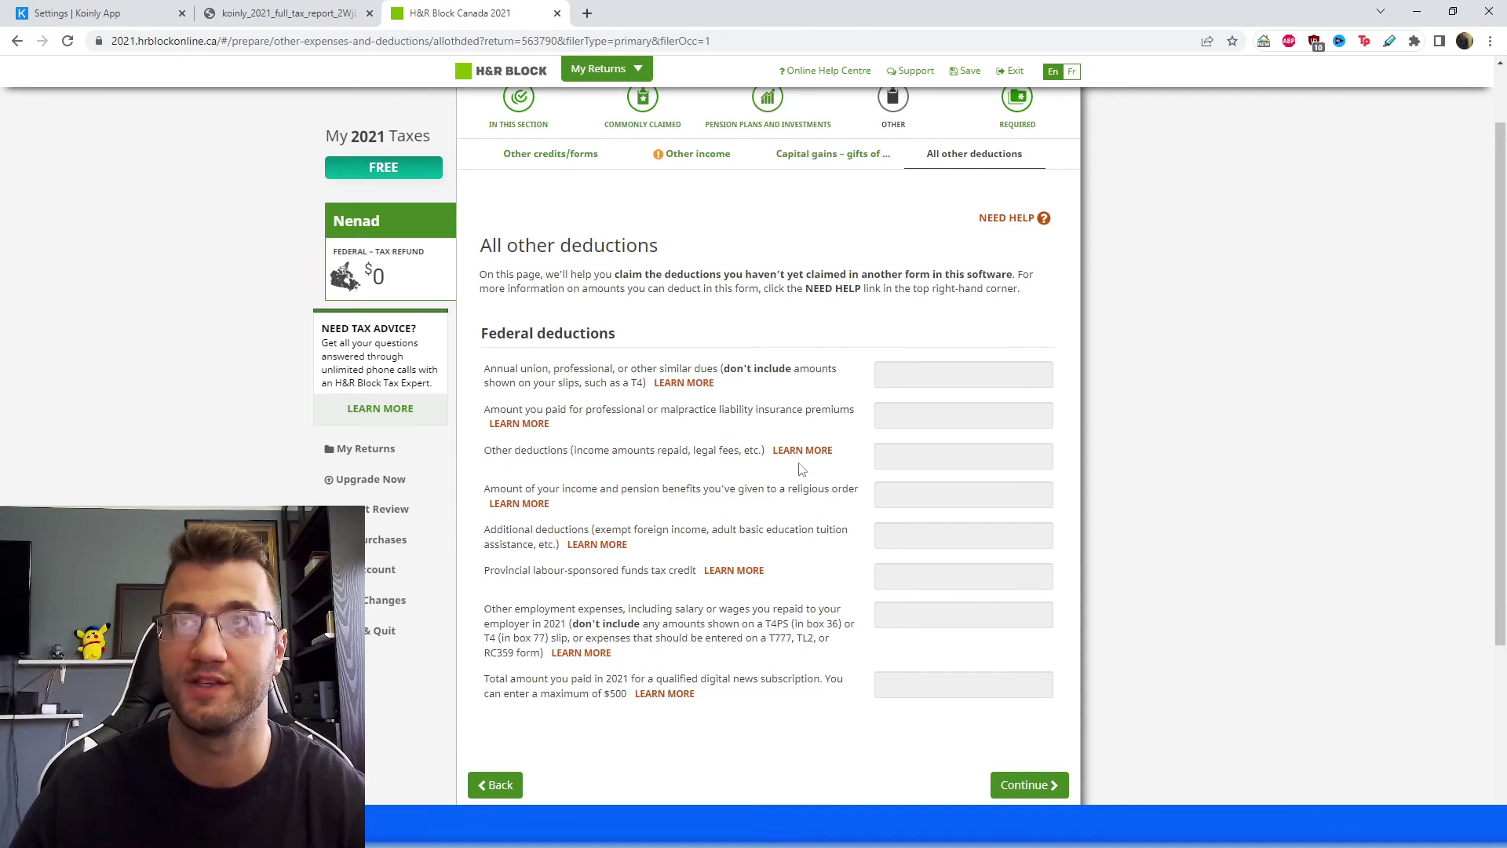
click(295, 13)
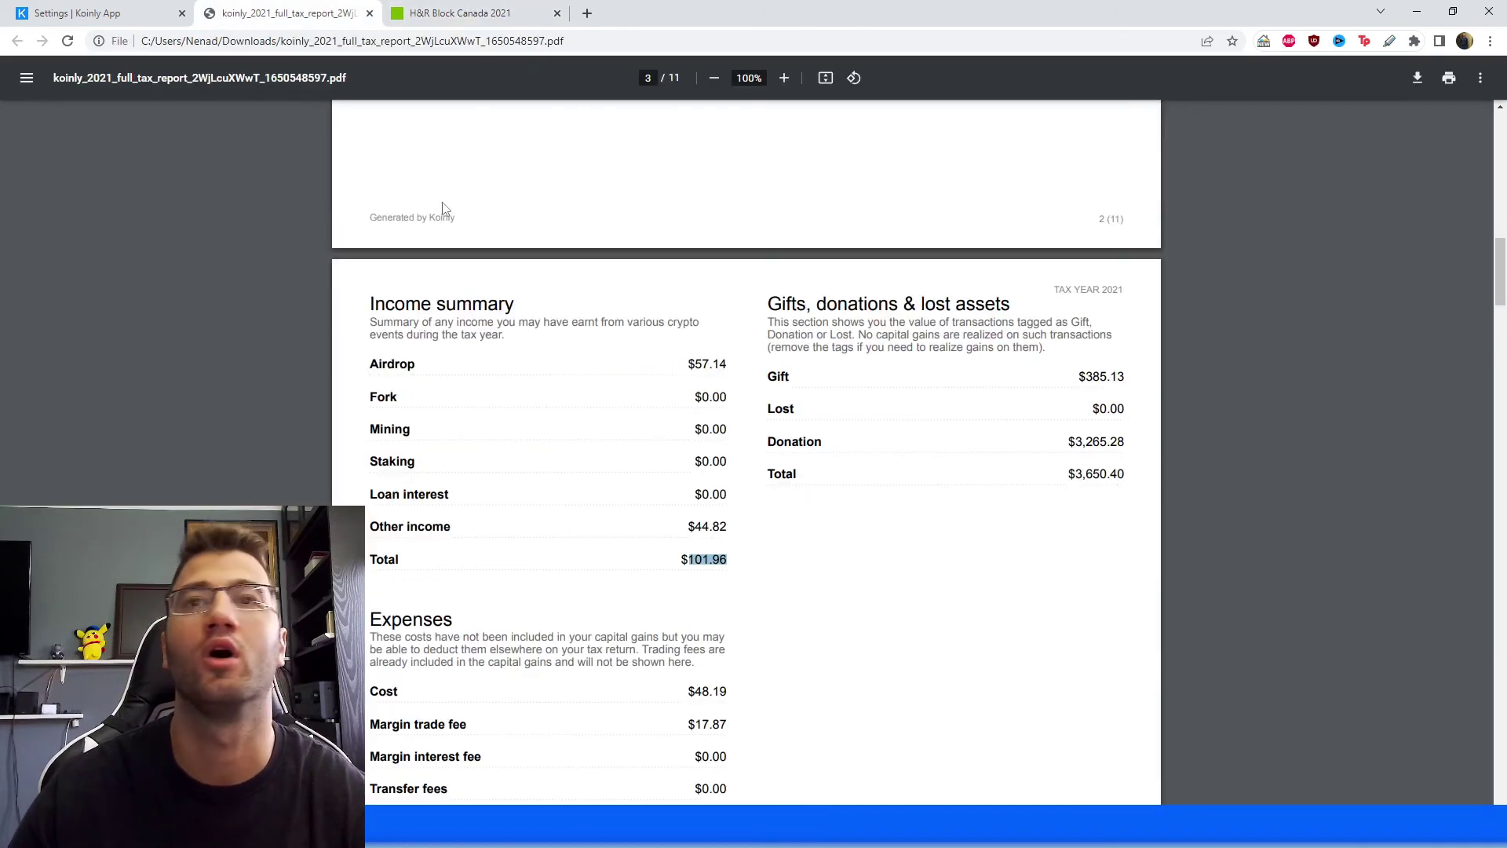
scroll(495, 327, up, 2)
scroll(581, 417, down, 2)
scroll(601, 442, up, 4)
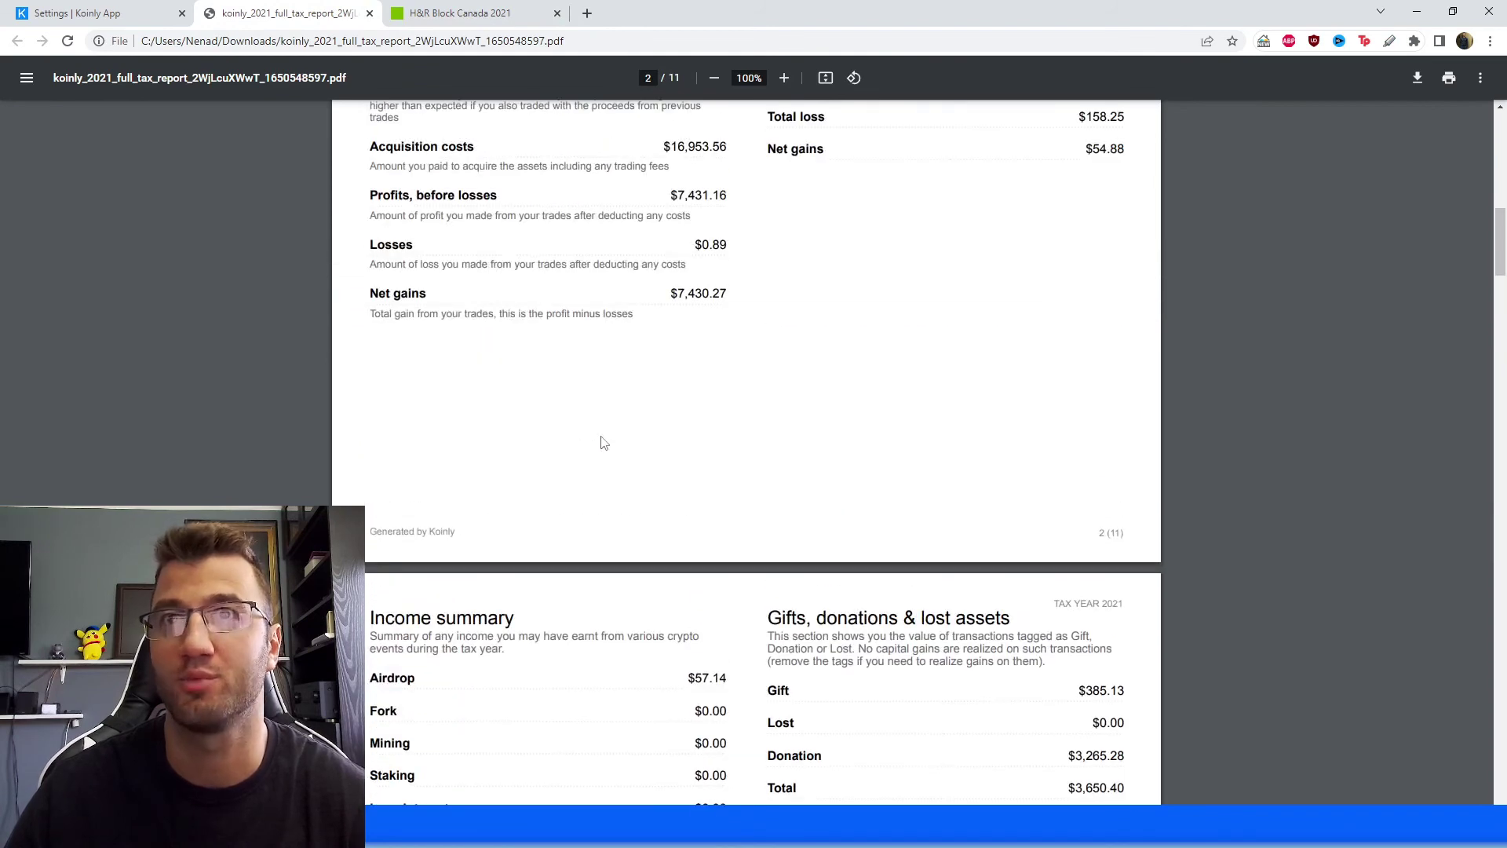
scroll(604, 443, down, 2)
scroll(601, 348, down, 3)
scroll(518, 240, up, 1)
drag(369, 148, 450, 142)
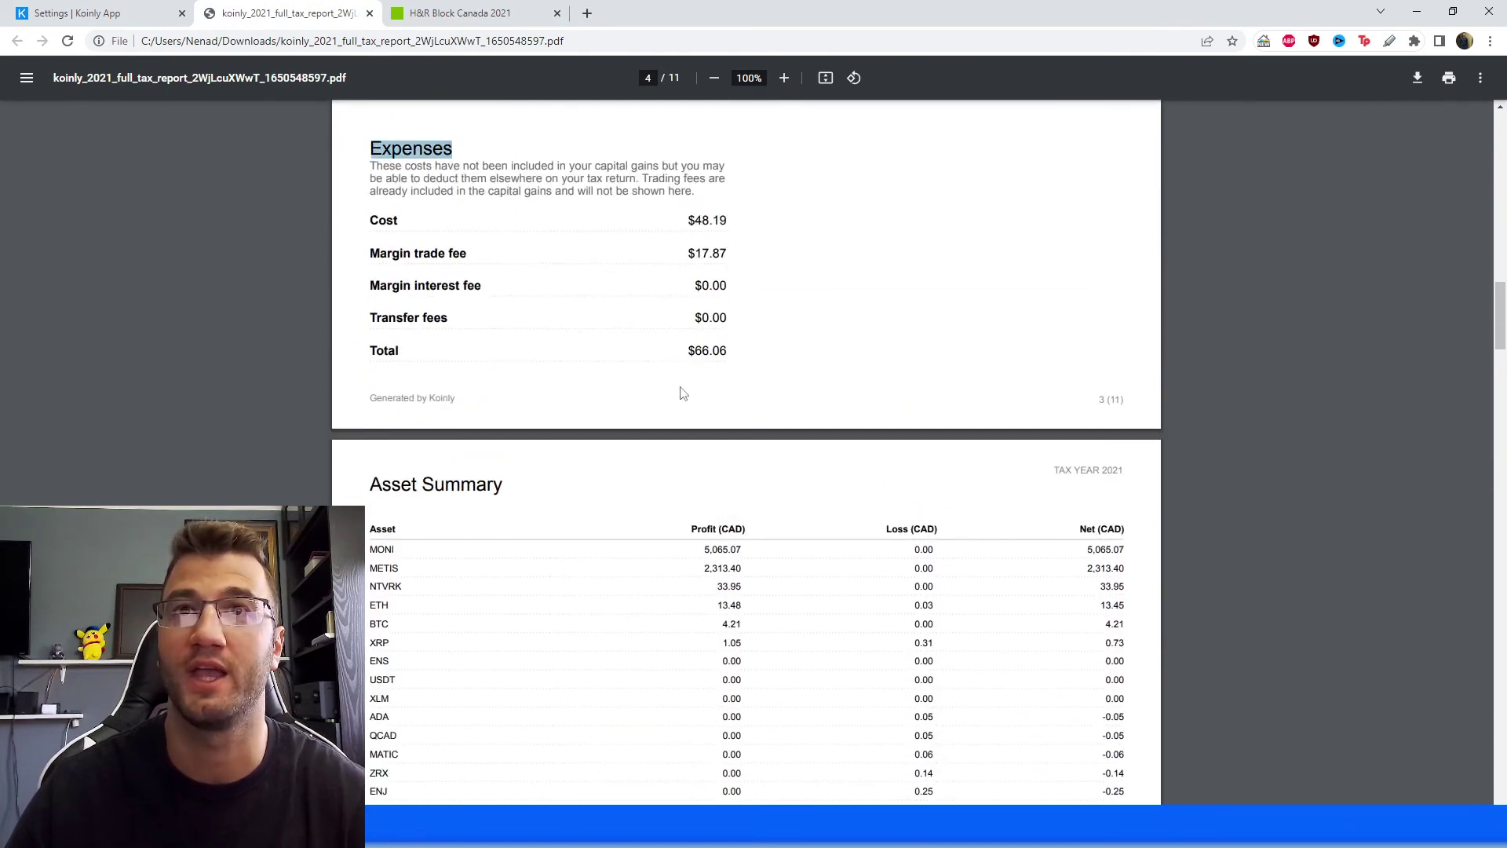
drag(697, 347, 722, 341)
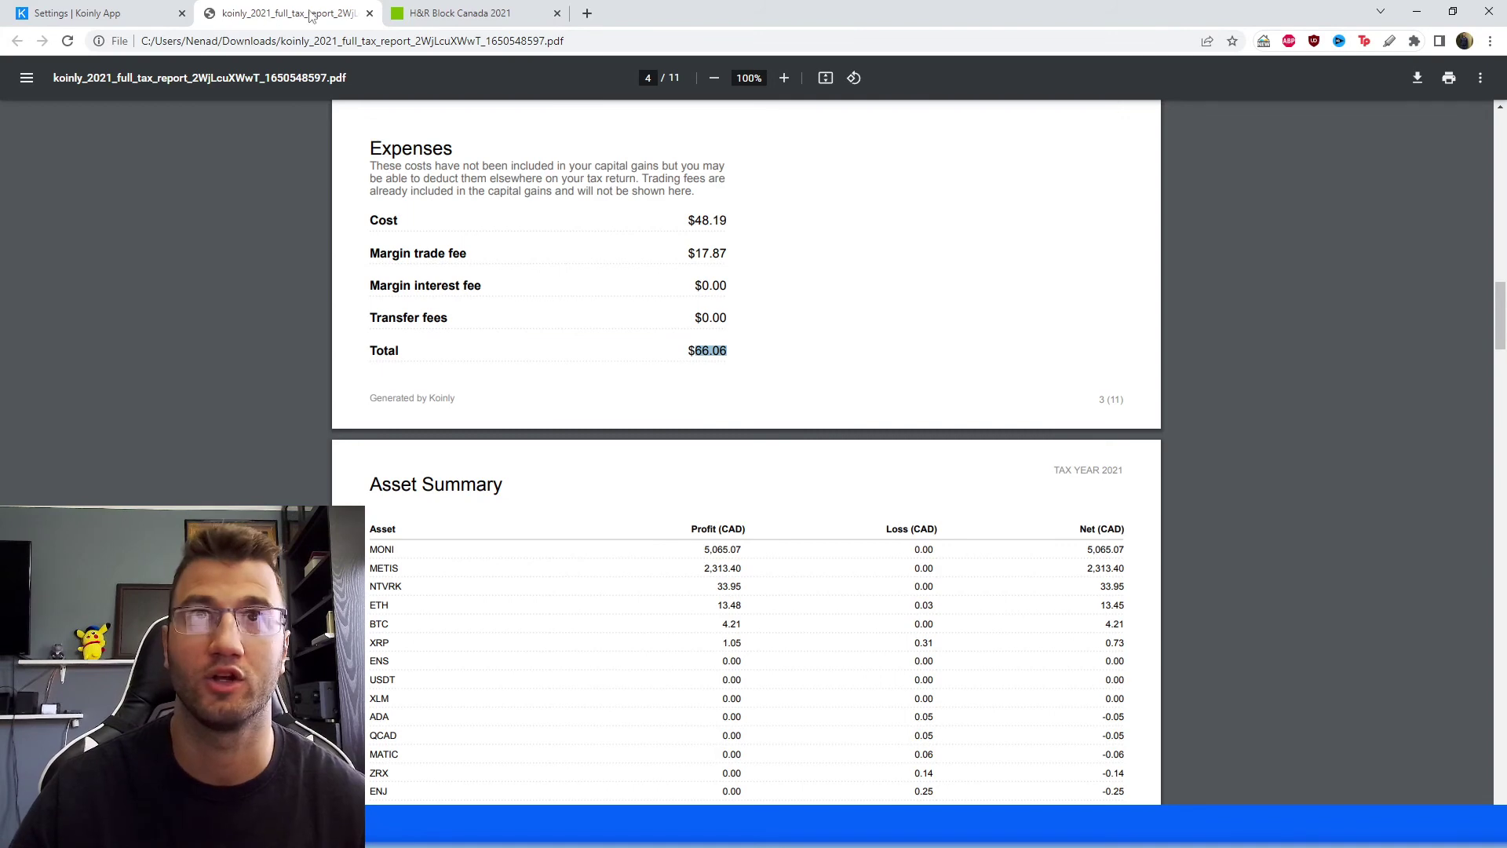
Step: Enter 66.06 as Other deductions, continue to Special situations, then view the Koinly Help Center
click(445, 10)
click(934, 452)
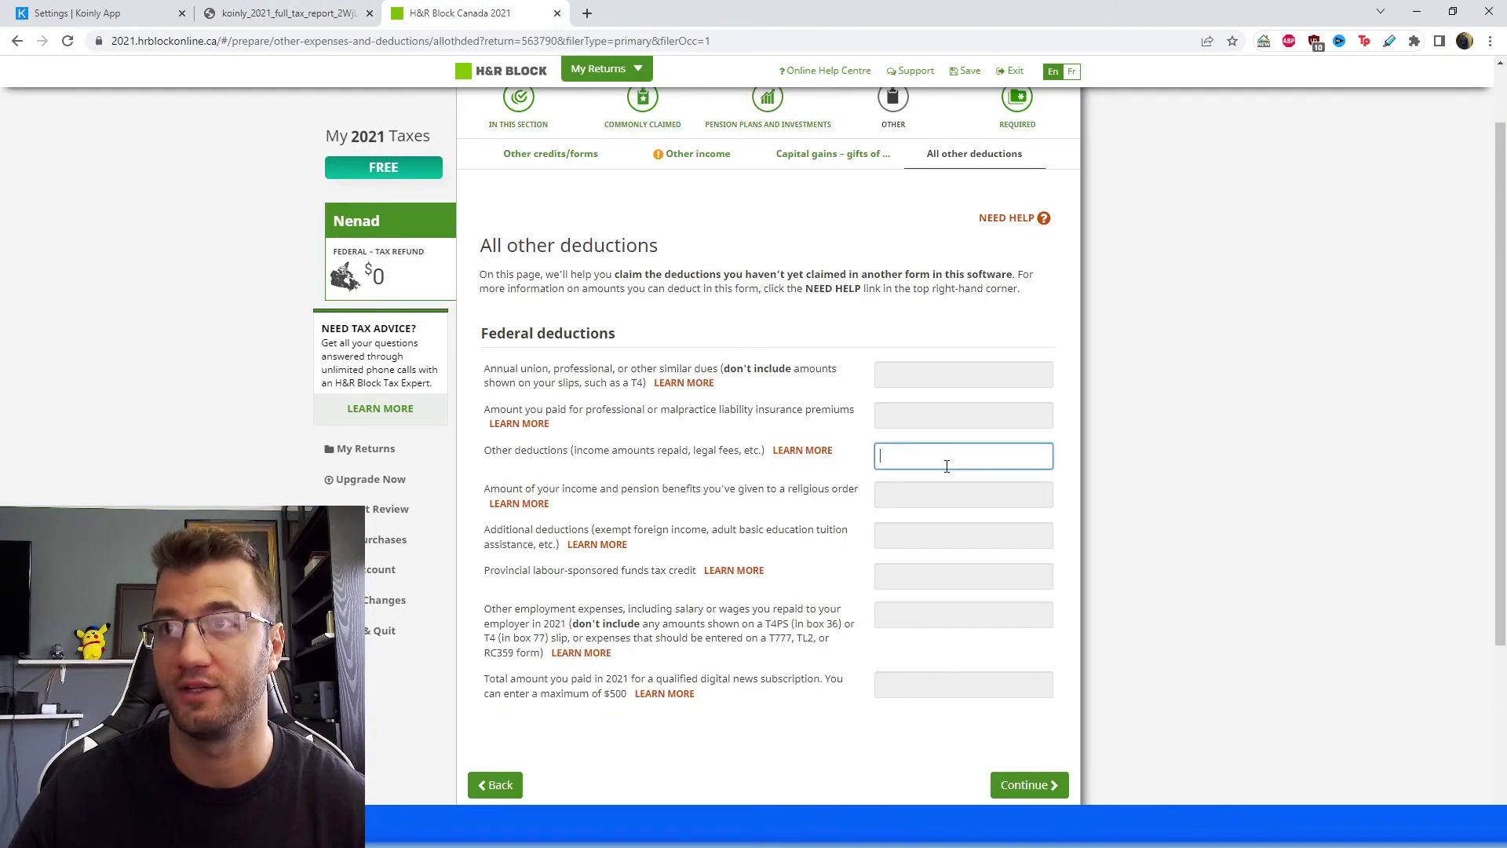
text(66.06)
scroll(1047, 505, down, 2)
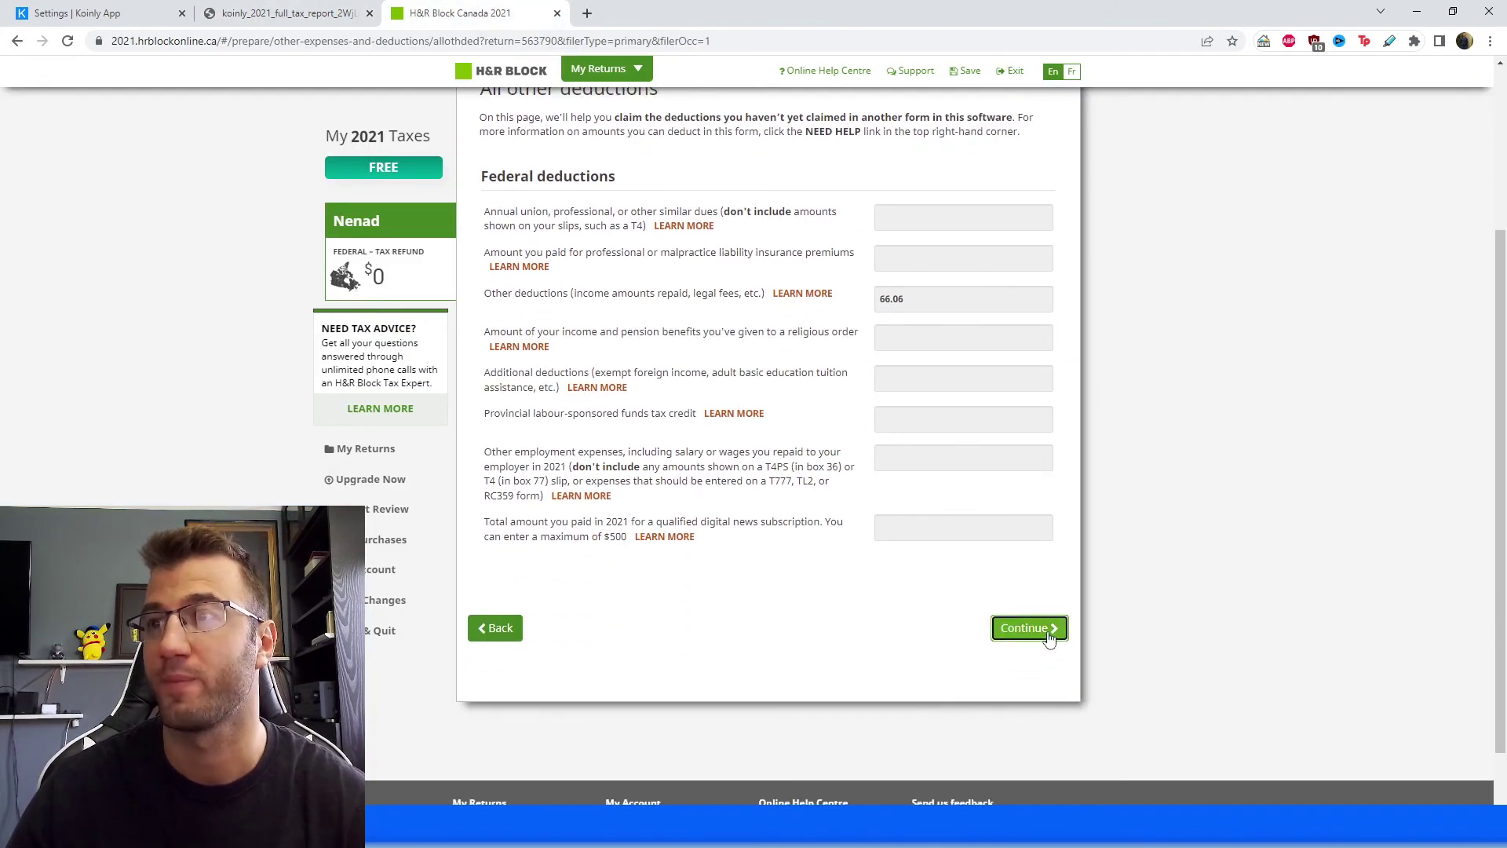
click(1026, 628)
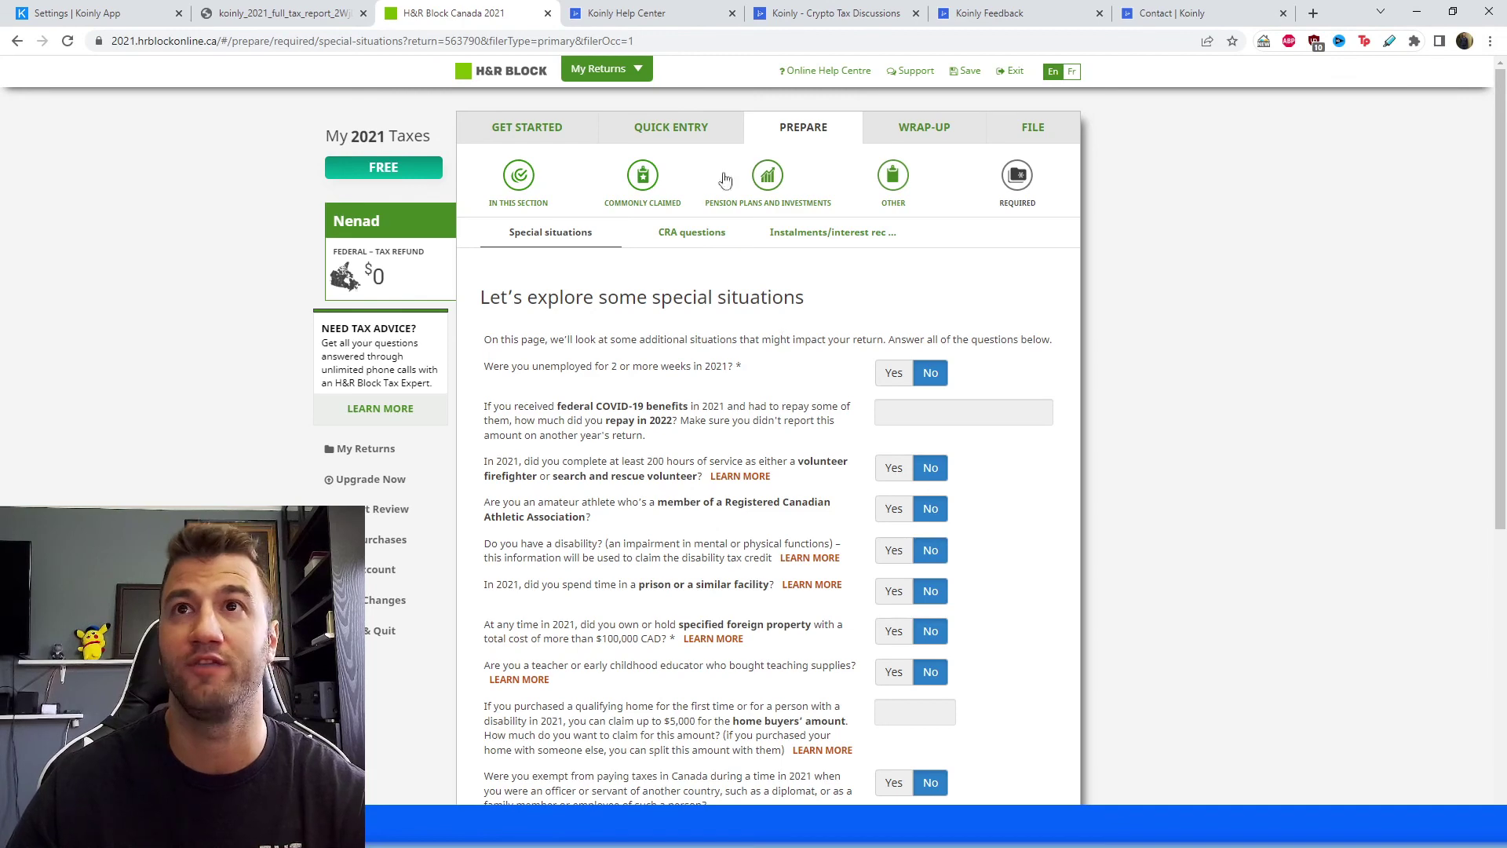
click(686, 22)
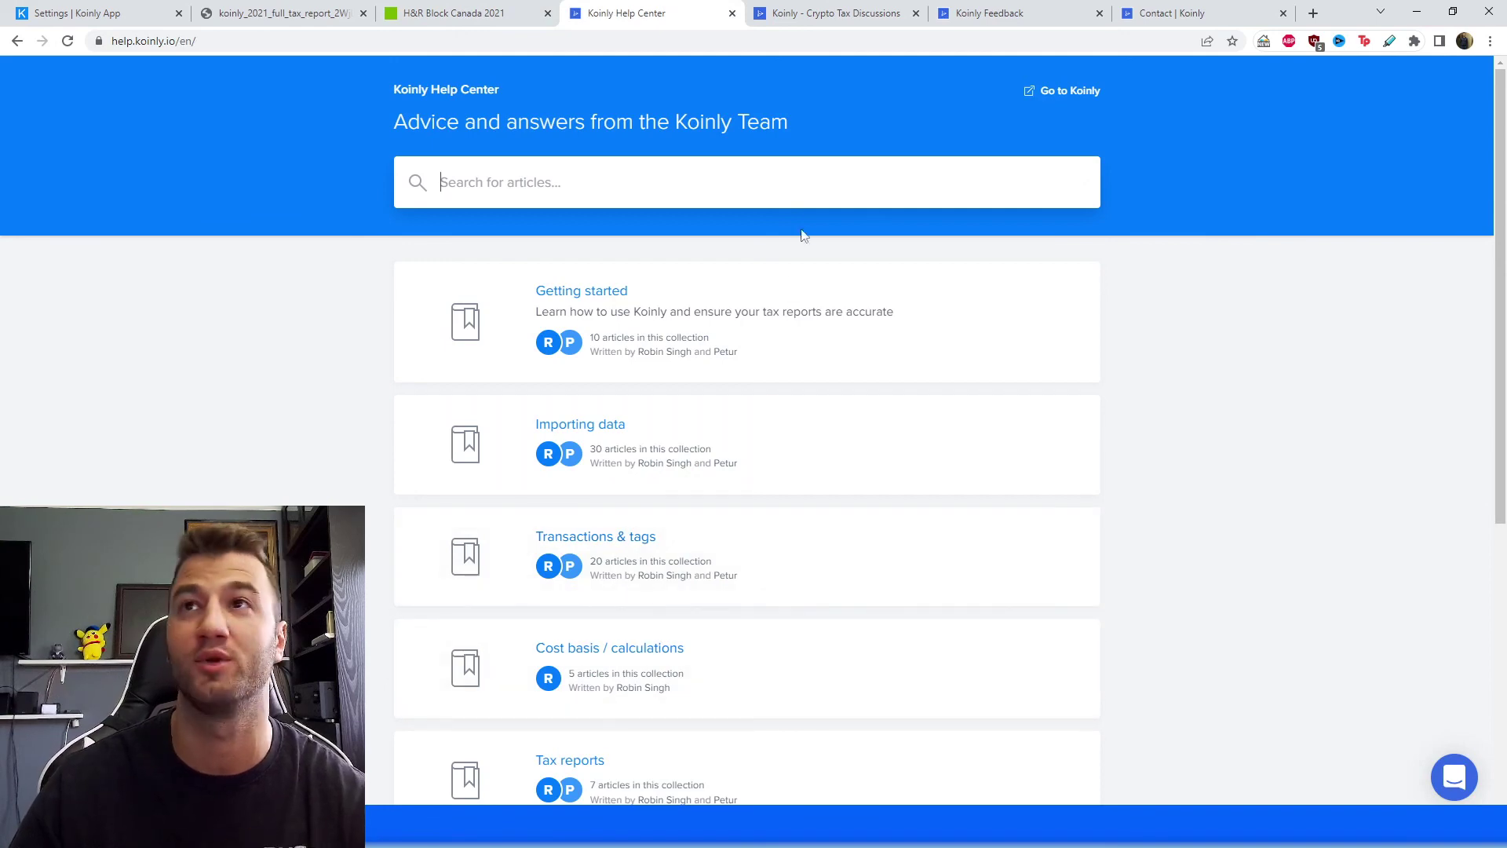
Step: Browse Koinly's Discuss forum and Feedback roadmap, ending on the Contact Koinly page
click(824, 14)
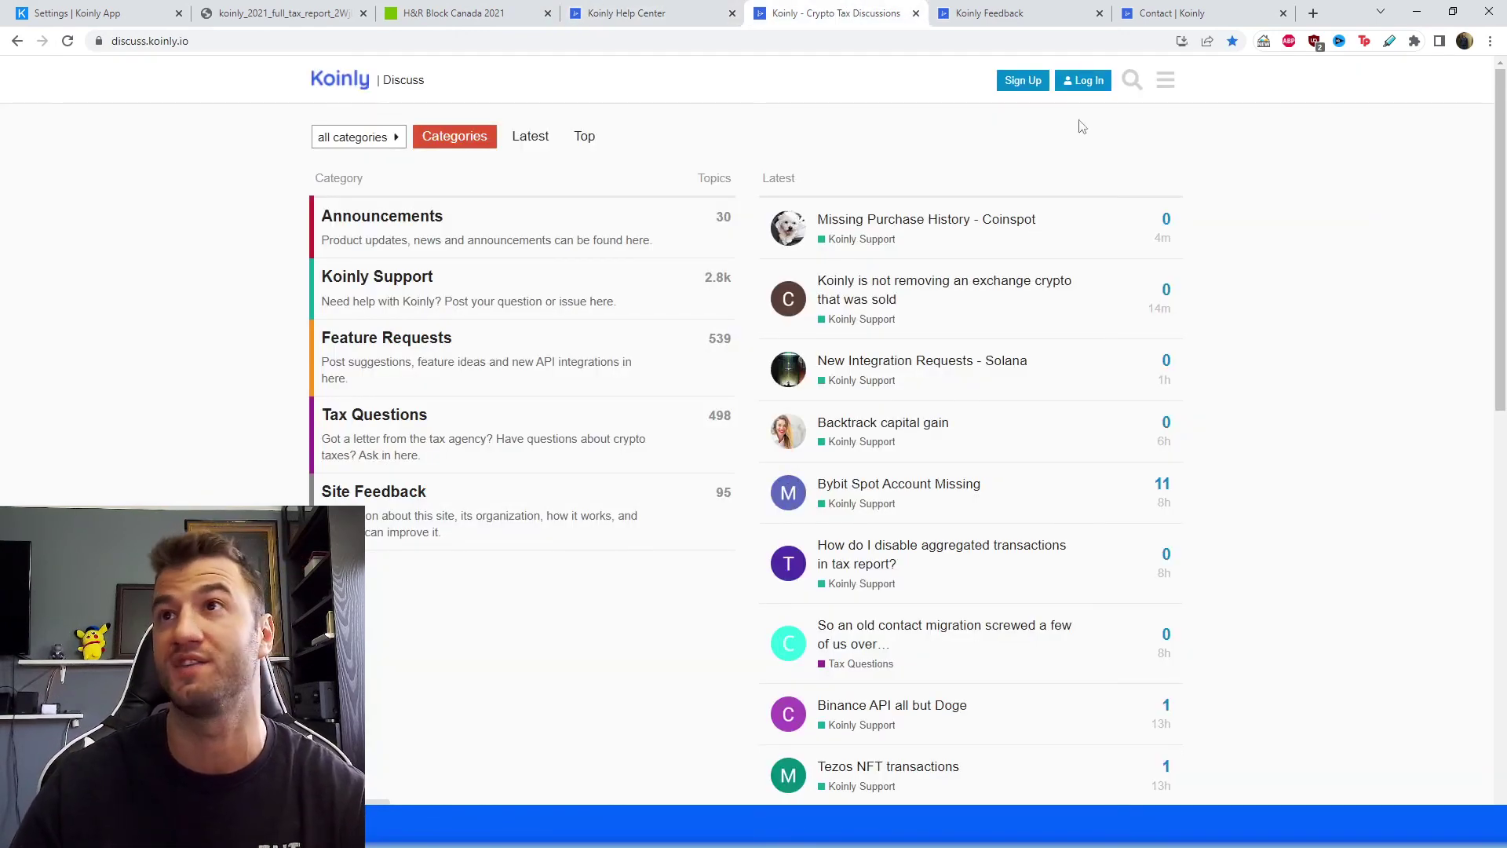
click(1013, 13)
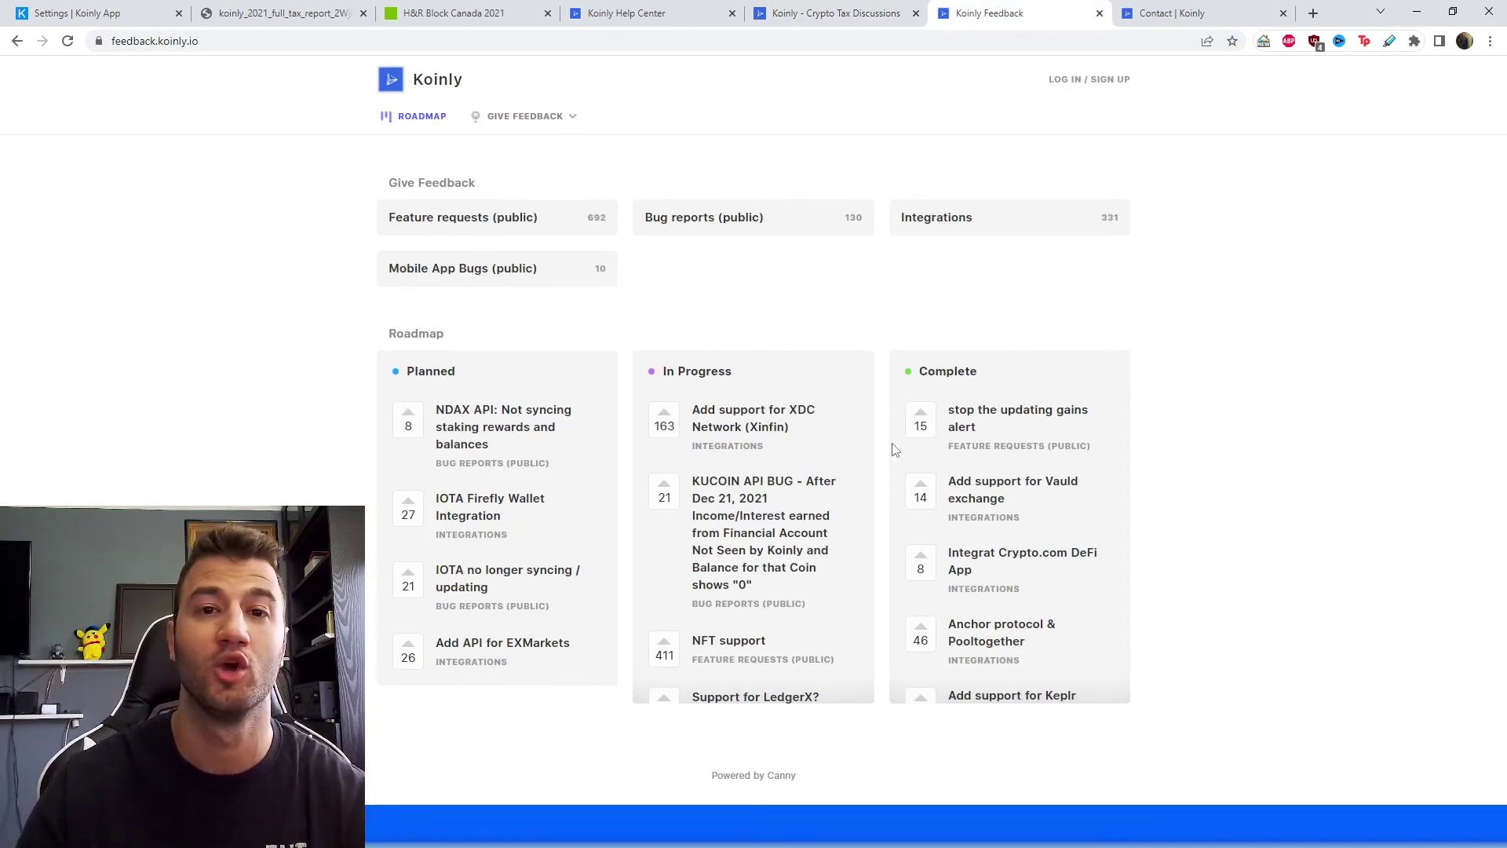
click(1138, 7)
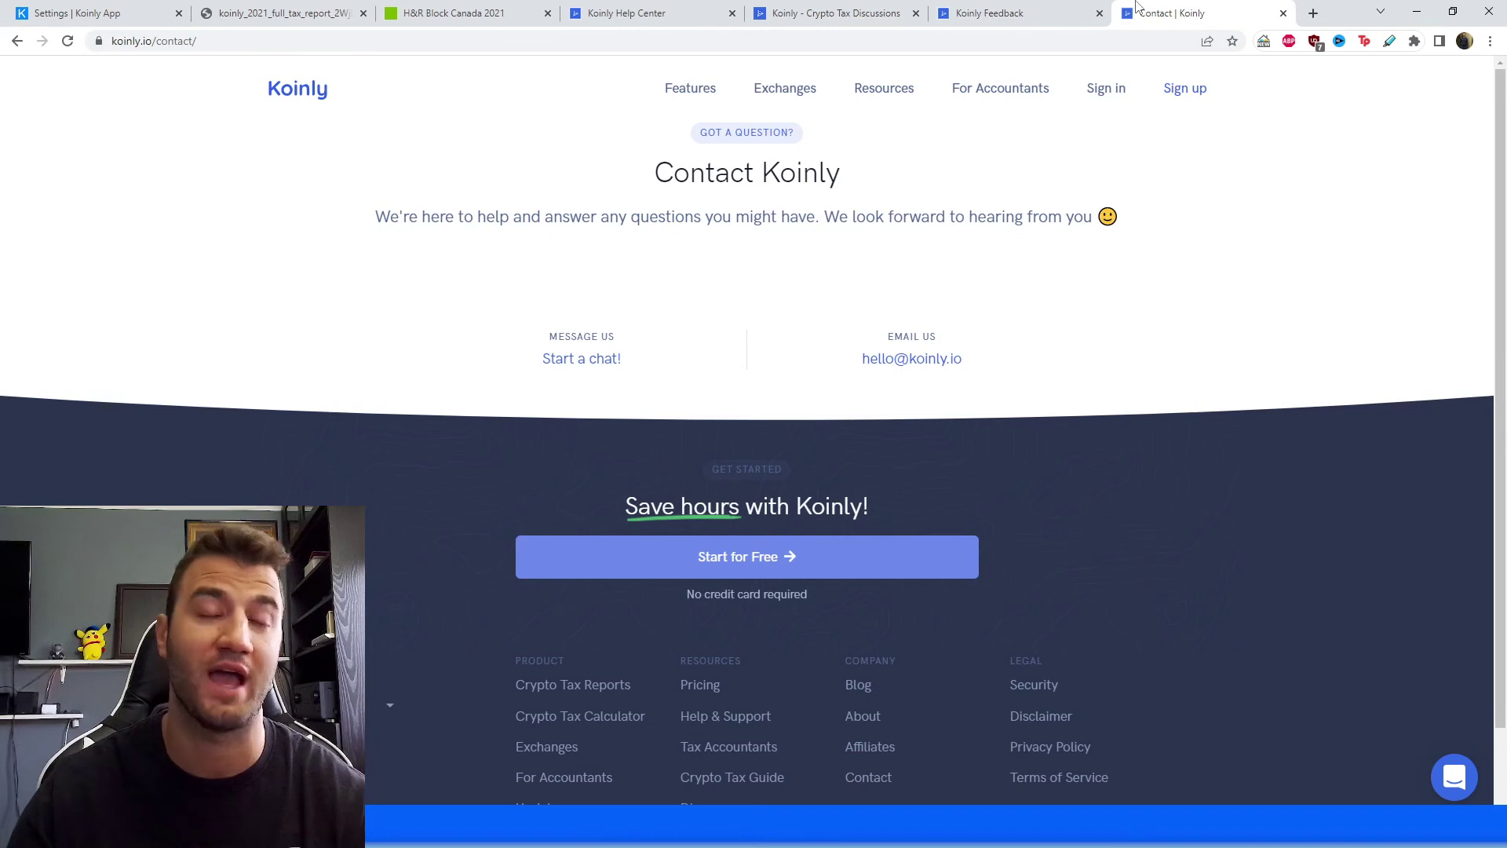